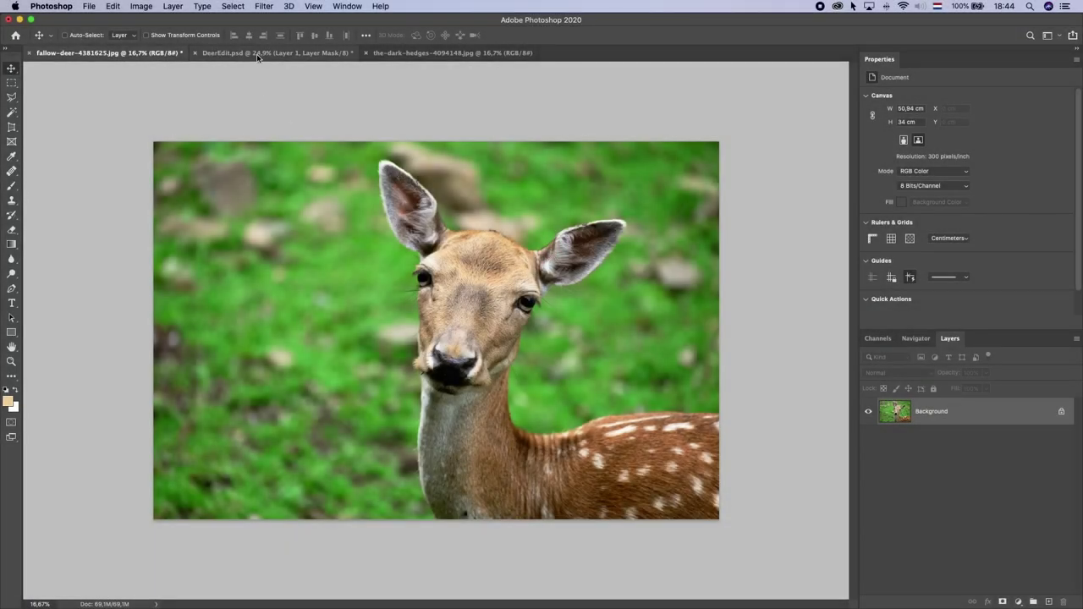
Step: Copy the dark-hedges forest photo into DeerEdit.psd below the deer layer, and delete the Curves 2 layer
left_click(258, 57)
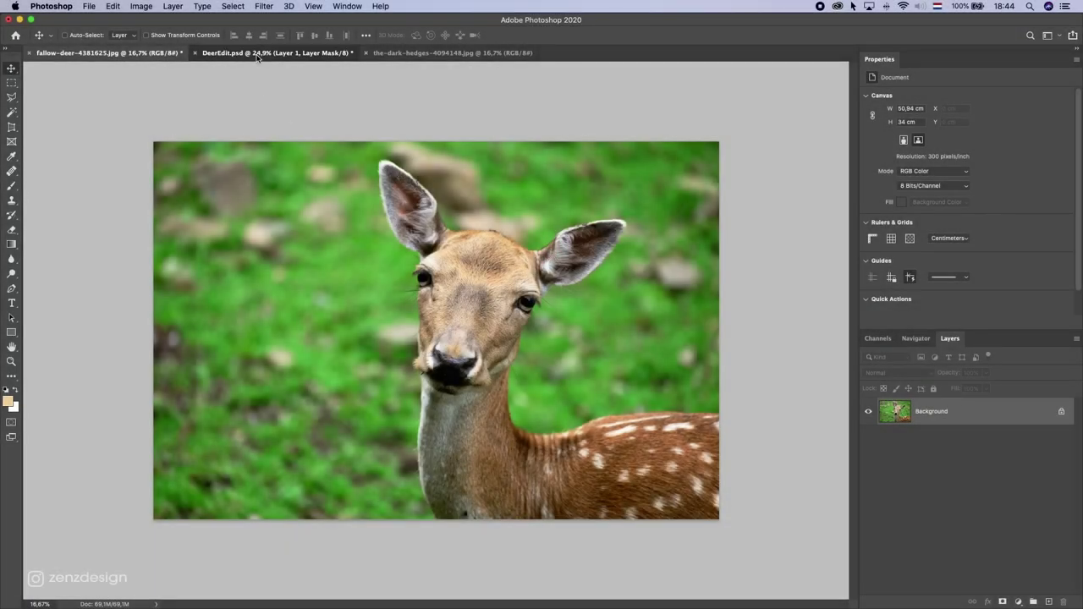
left_click(440, 55)
left_click(314, 57)
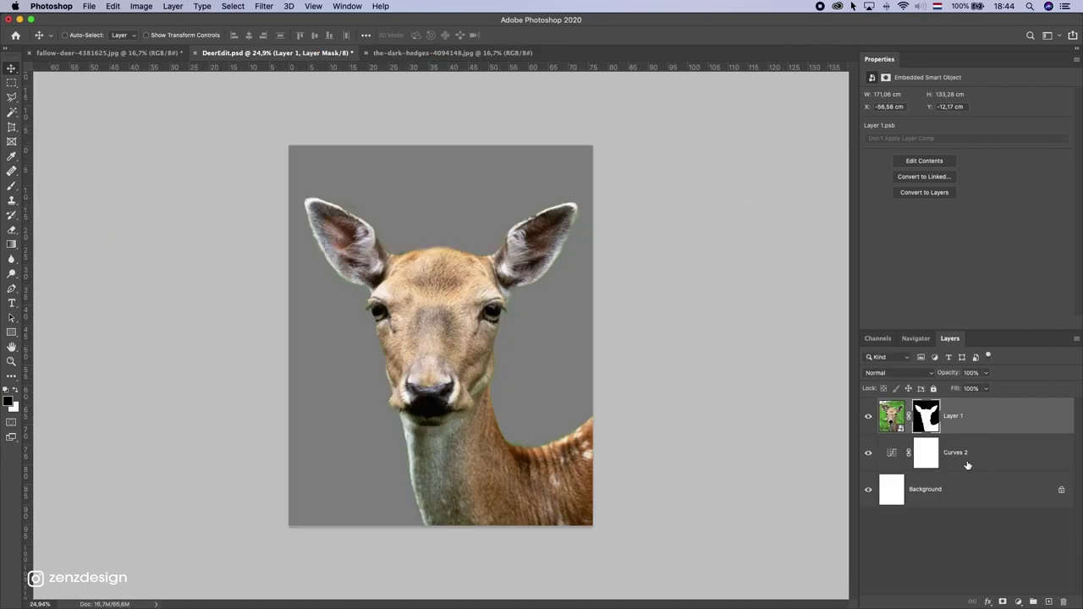
left_click(413, 53)
key("super+c")
left_click(178, 61)
left_click(971, 458)
key("super+v")
left_click(964, 487)
left_click_drag(1030, 521, 1063, 601)
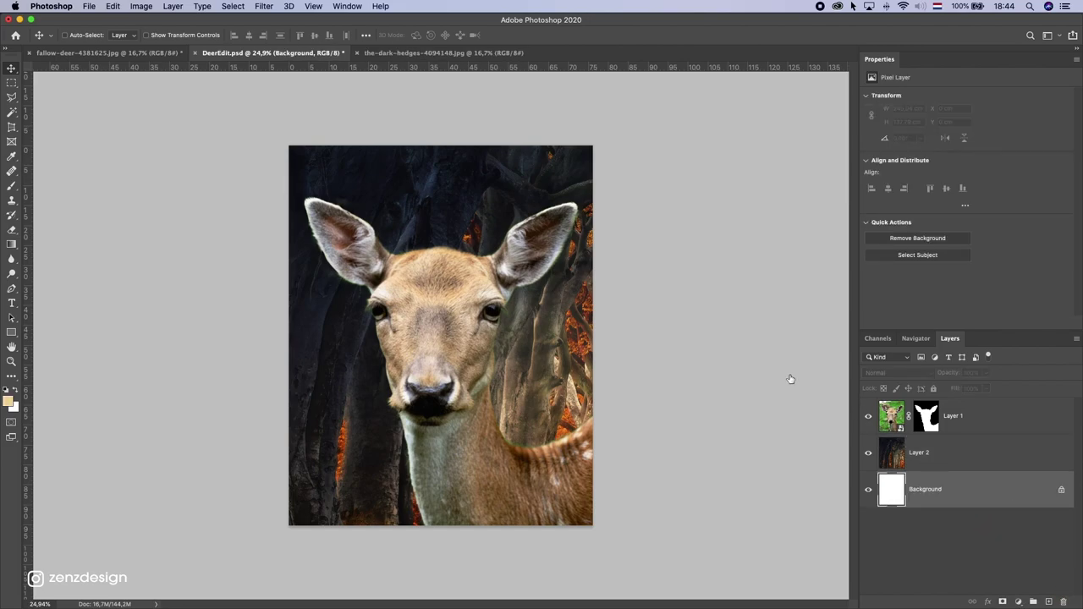
Step: Convert the pasted forest layer to a smart object and scale it to about 72.6%, positioned behind the deer
left_click(952, 456)
right_click(961, 454)
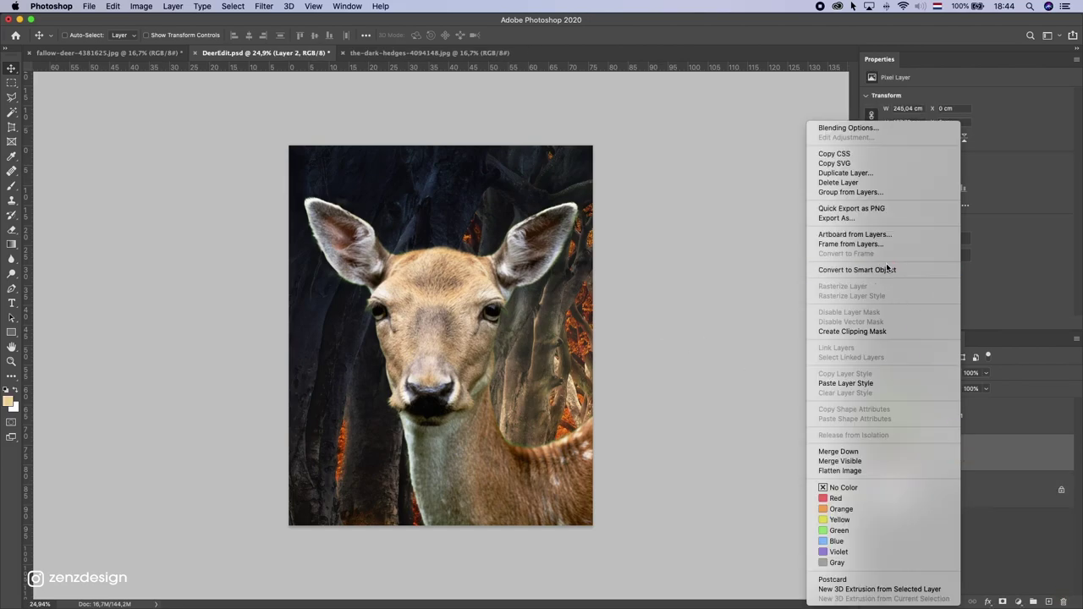
left_click(885, 270)
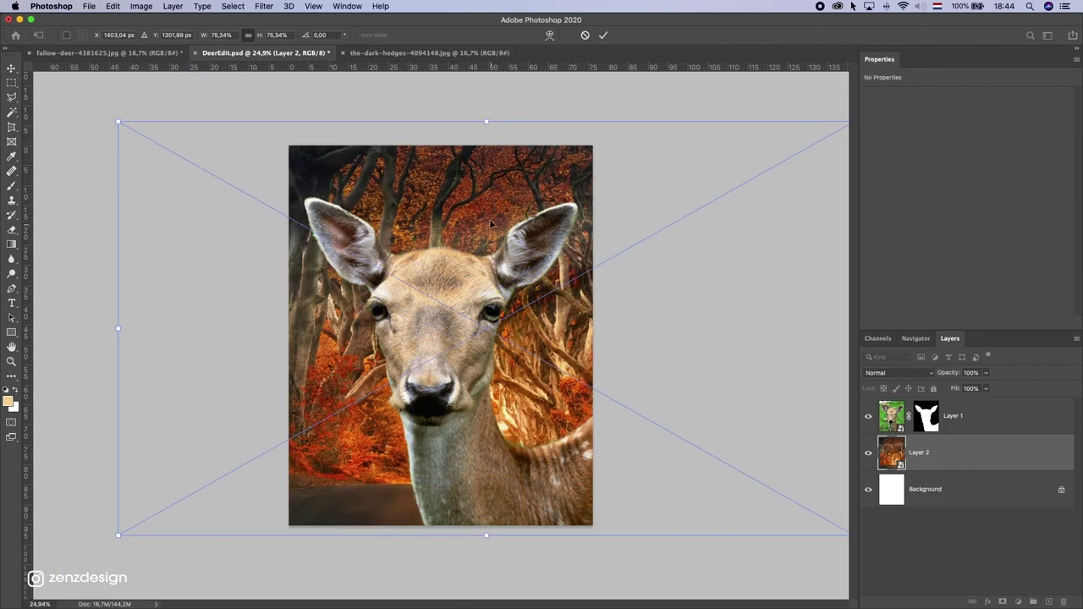
left_click_drag(443, 205, 425, 205)
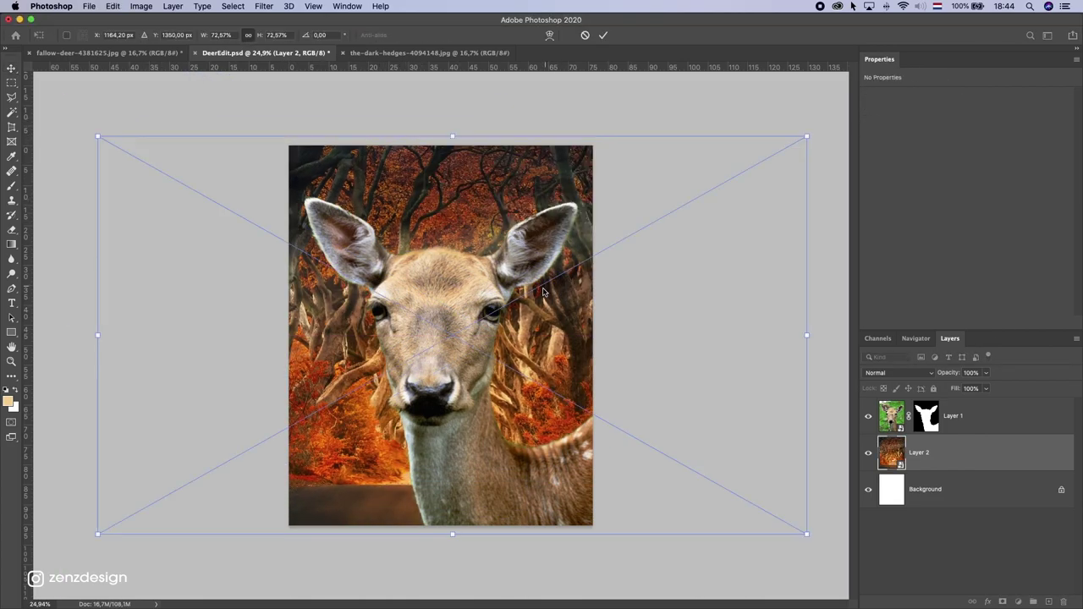
key("Return")
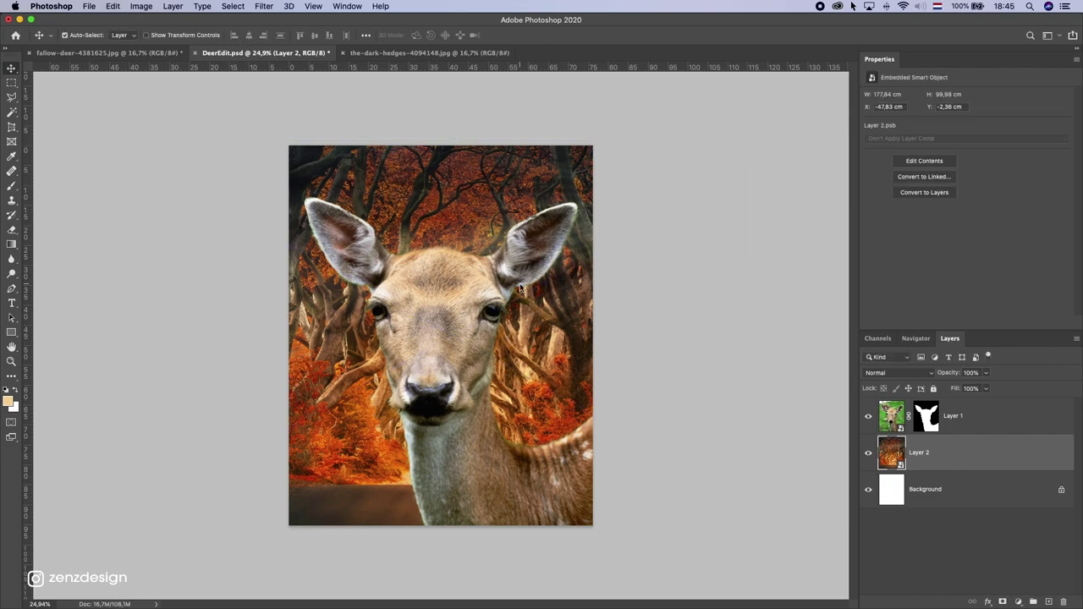
Step: Enlarge the forest layer to about 200.6 cm wide and reposition it so it fills the canvas behind the deer
key("super+t")
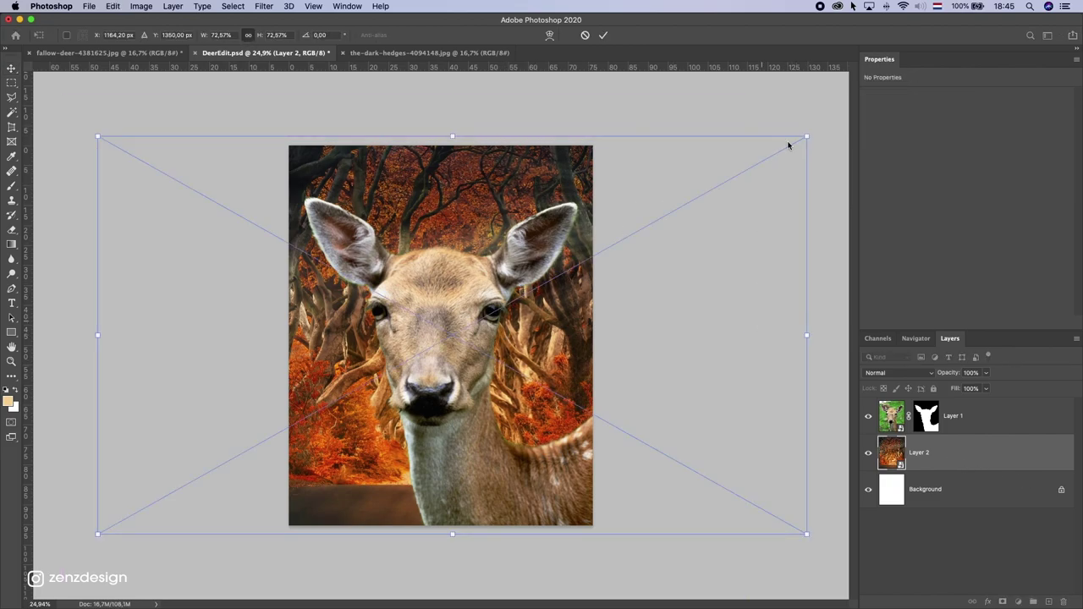
key("Return")
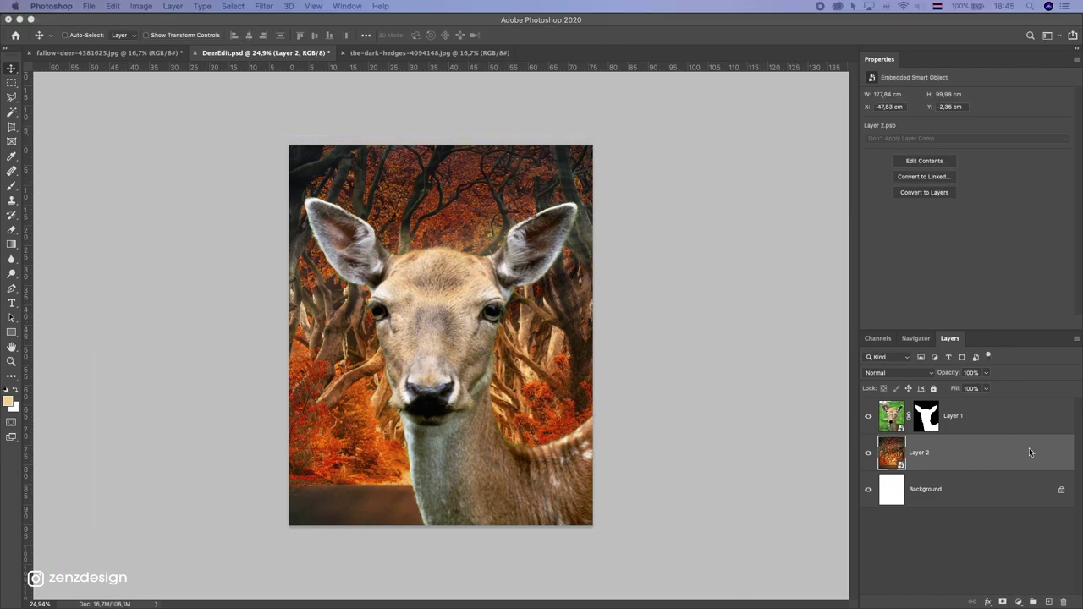
key("super+t")
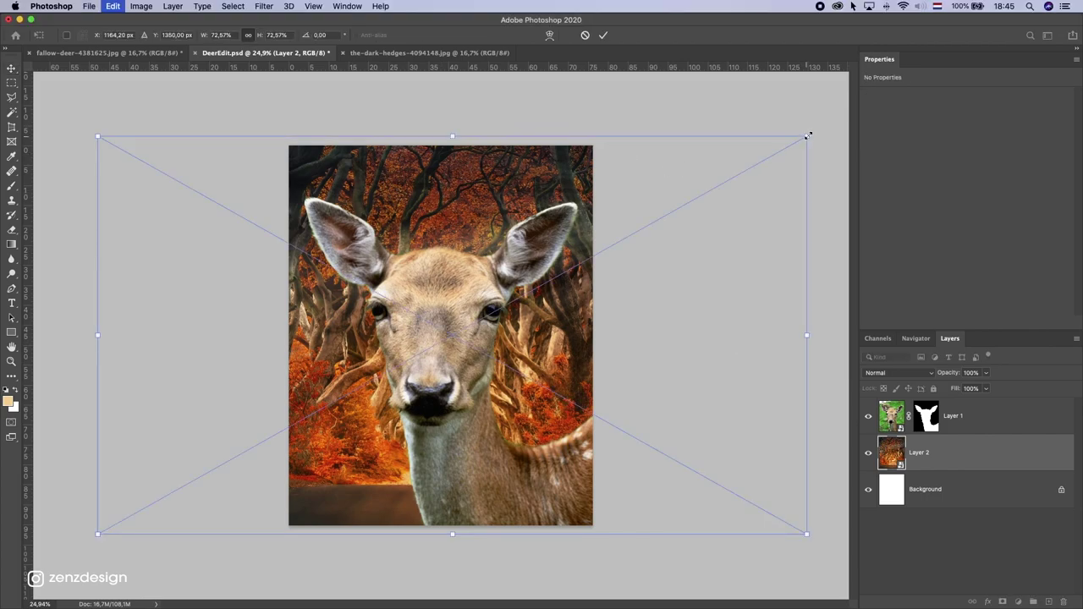
left_click_drag(806, 136, 840, 114)
left_click_drag(543, 253, 480, 295)
left_click_drag(793, 149, 814, 135)
left_click_drag(533, 258, 594, 267)
key("Return")
left_click_drag(525, 230, 507, 230)
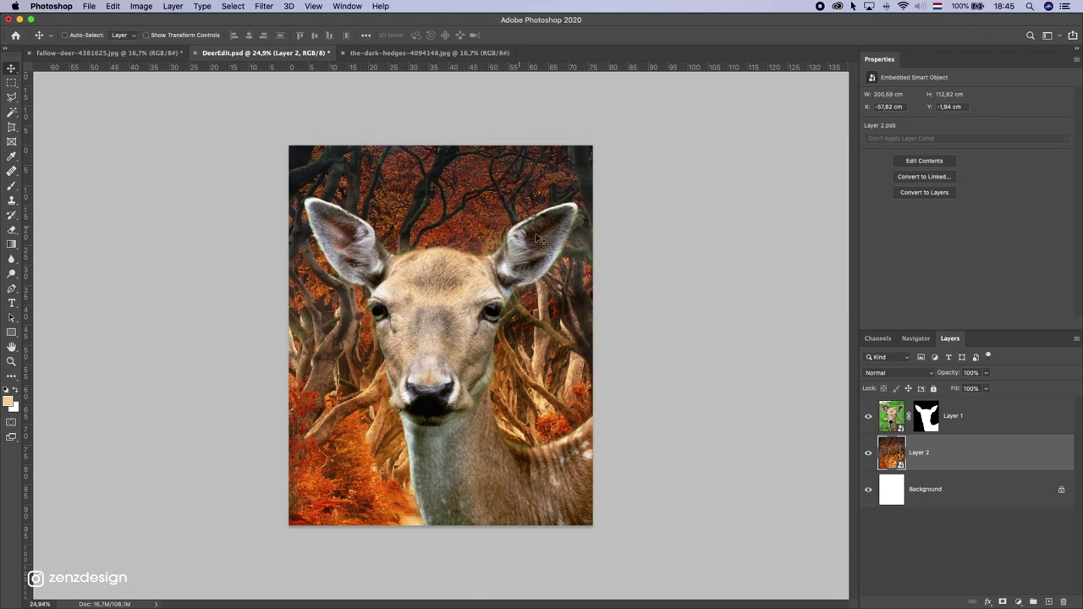
Step: Apply a Gaussian Blur with a 9.7 pixel radius to the forest layer and collapse its smart filter list
left_click(265, 6)
mouse_move(322, 140)
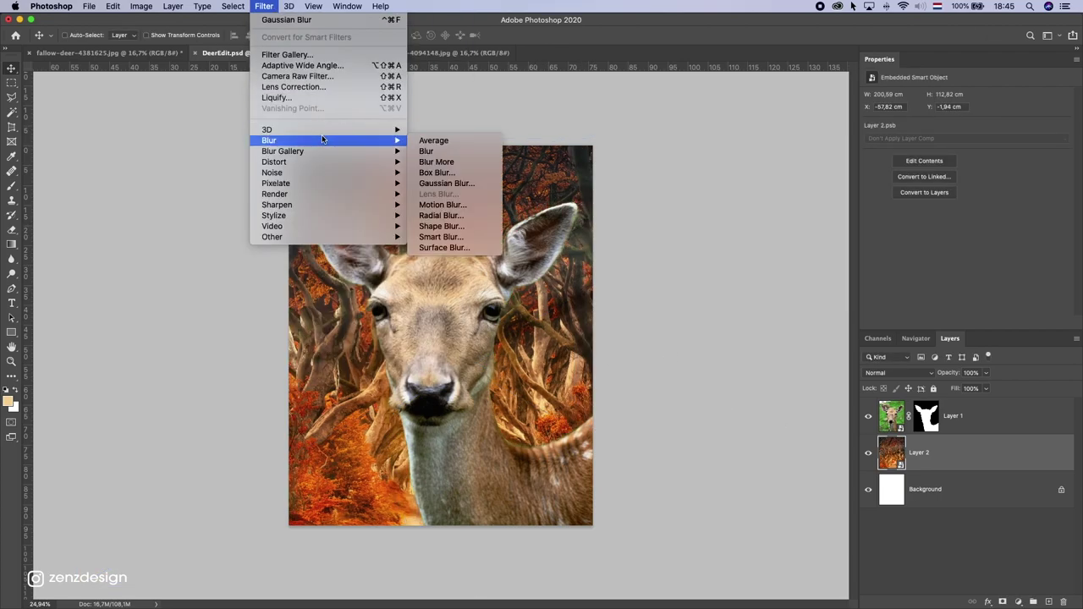
left_click(449, 183)
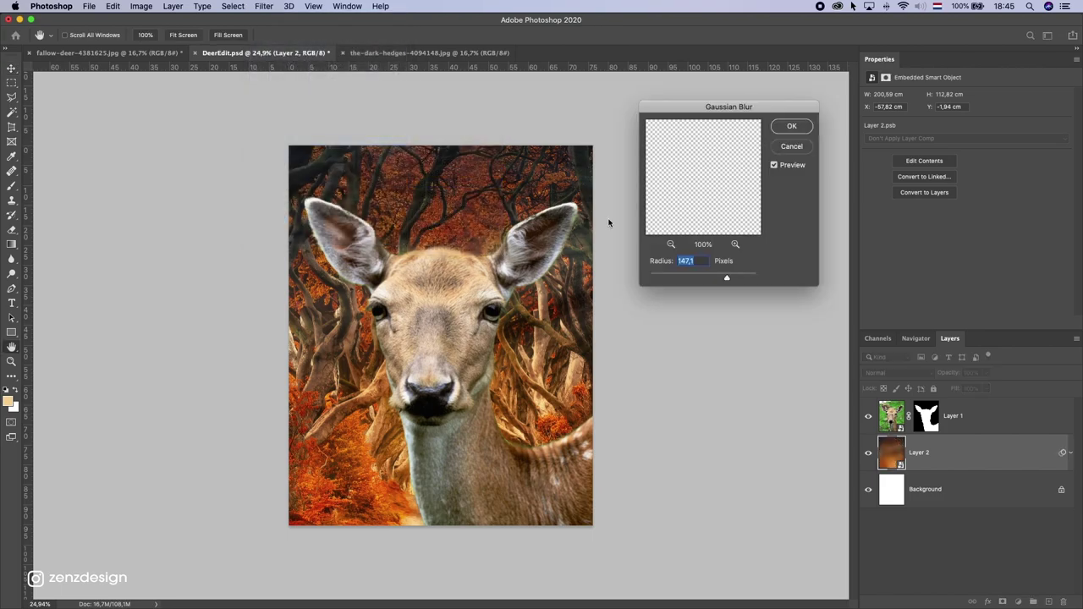
left_click_drag(719, 277, 687, 279)
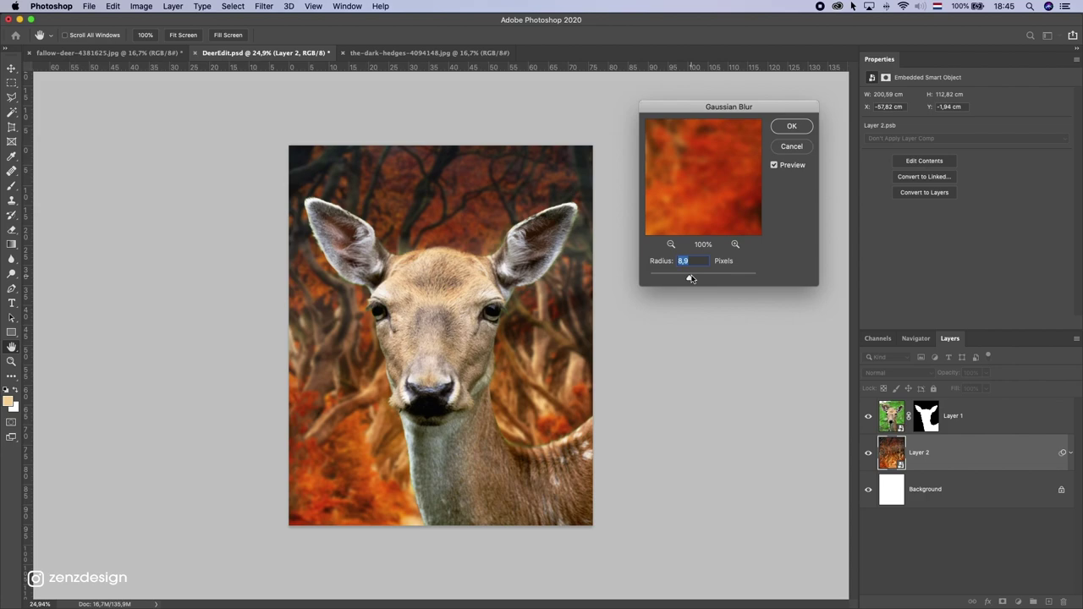
left_click(792, 126)
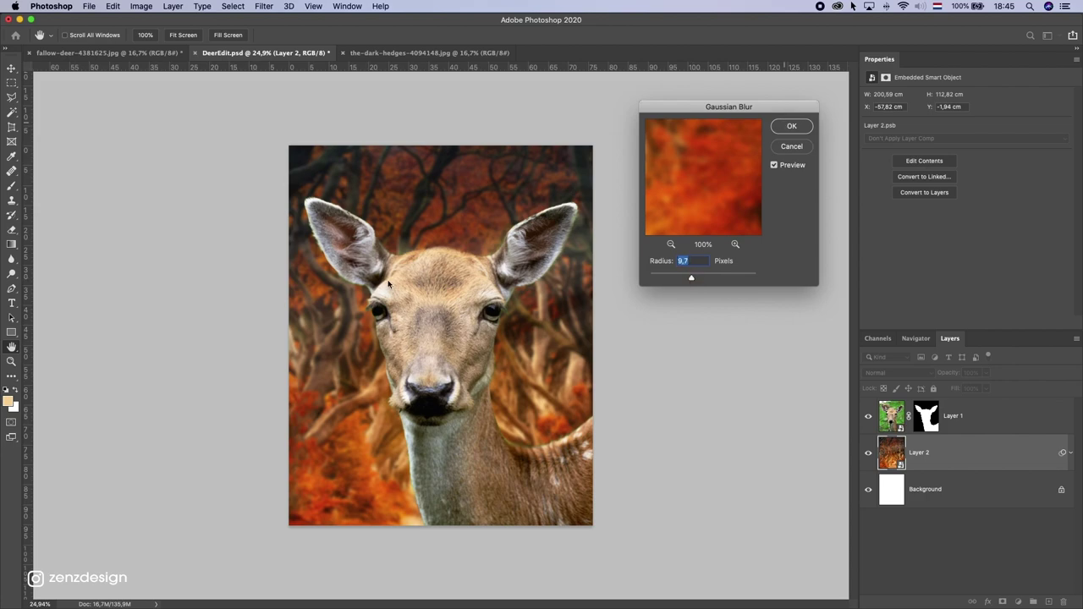
left_click(1069, 453)
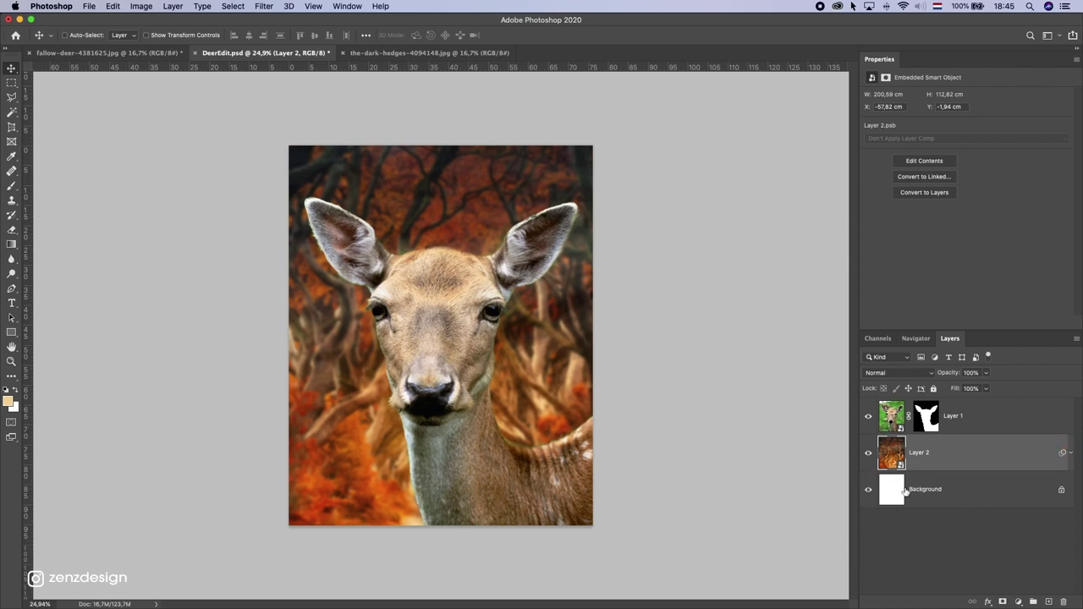
left_click(927, 416)
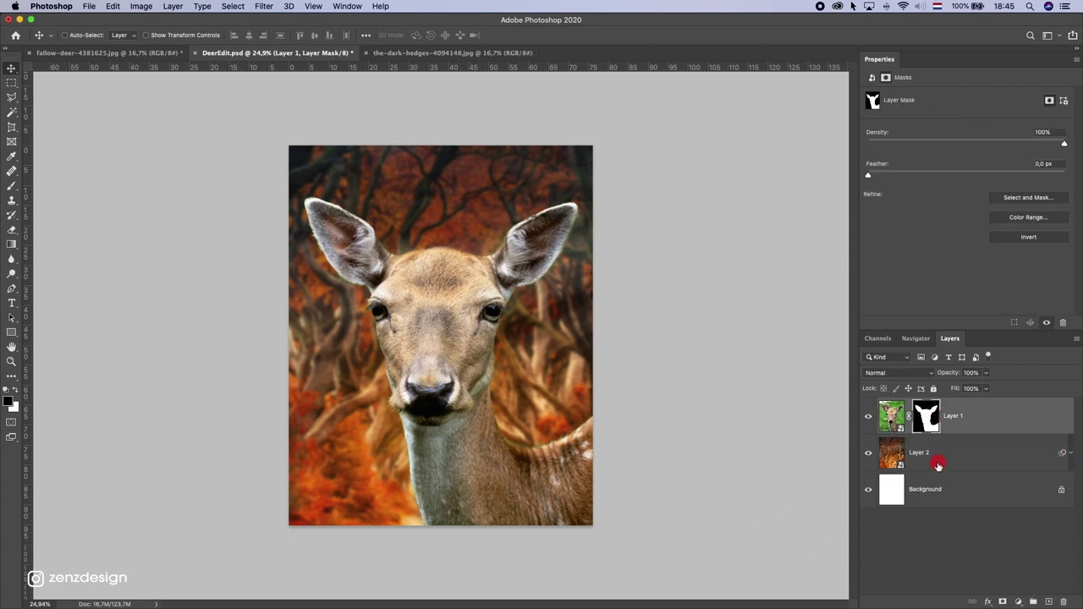
left_click(937, 464)
left_click(959, 423)
Step: Darken the forest with a Curves adjustment clipped to Layer 2, lowering the white point's output to 163
left_click(942, 455)
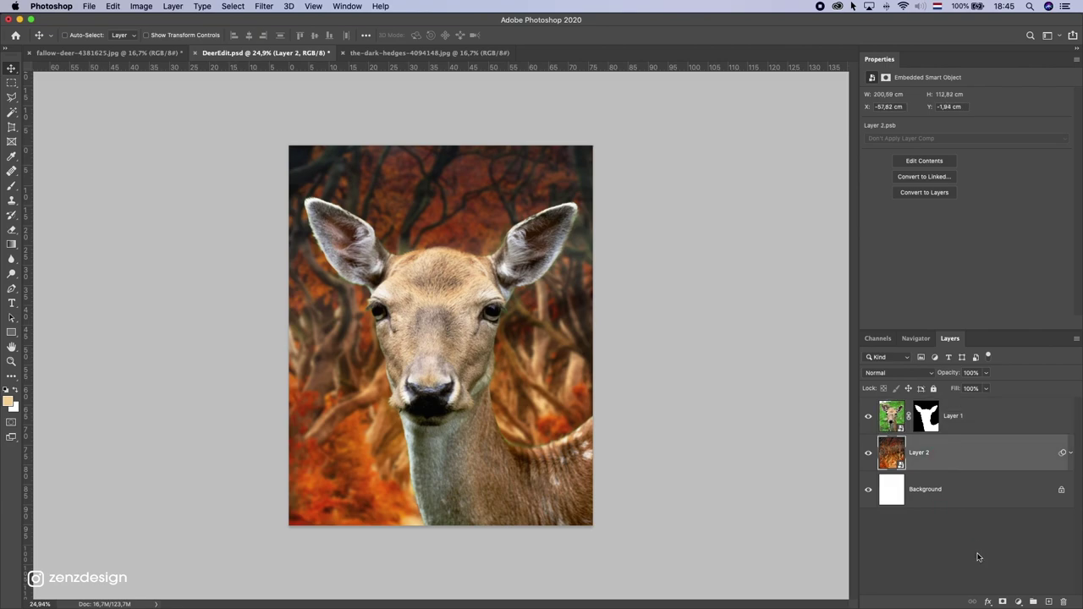
left_click(1021, 602)
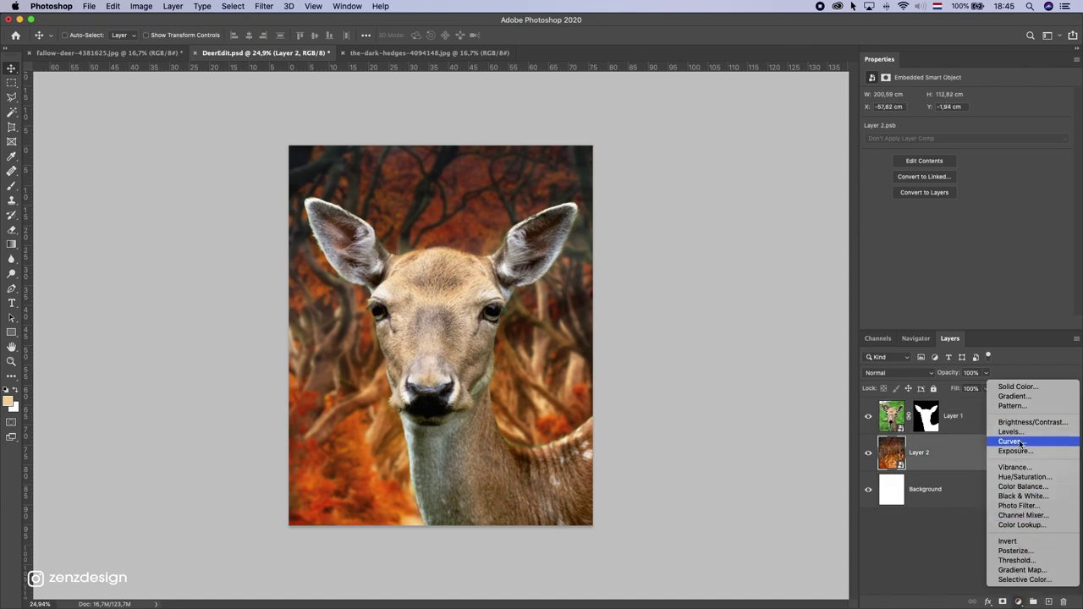
left_click(443, 482)
left_click(998, 323)
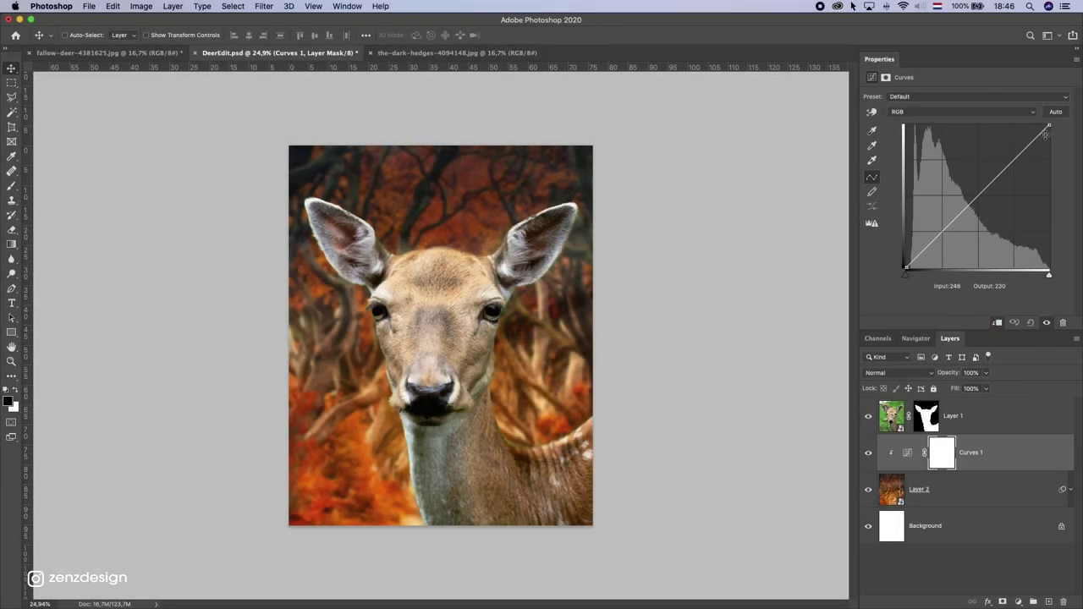
left_click_drag(1049, 126, 1063, 177)
scroll(478, 392, "down", 5)
scroll(478, 392, "up", 5)
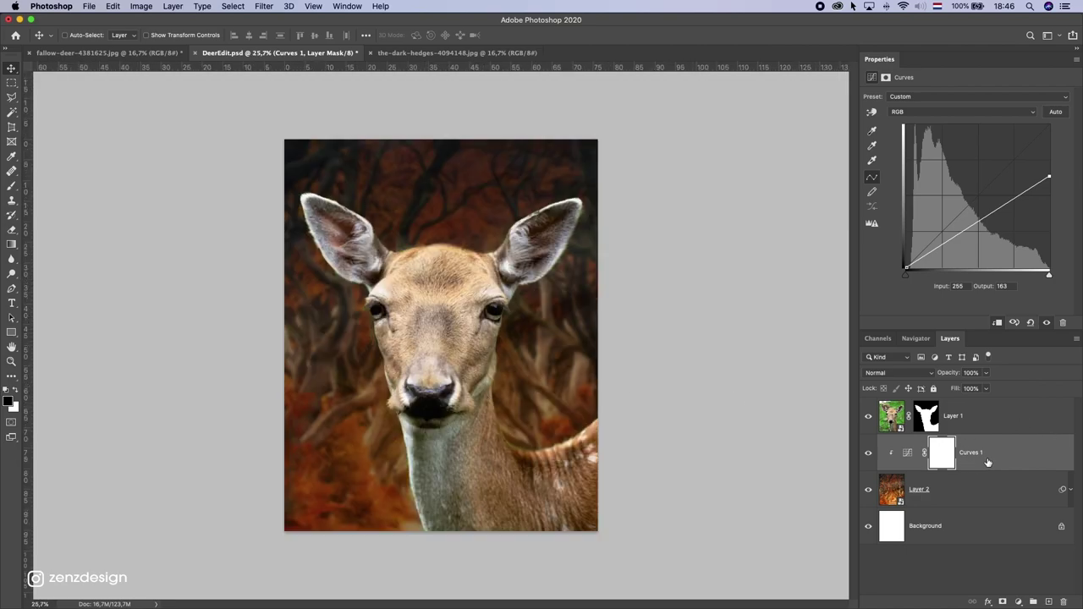
Step: Add a Curves adjustment clipped to the deer layer and lower its white point's output to darken the deer
left_click(979, 423)
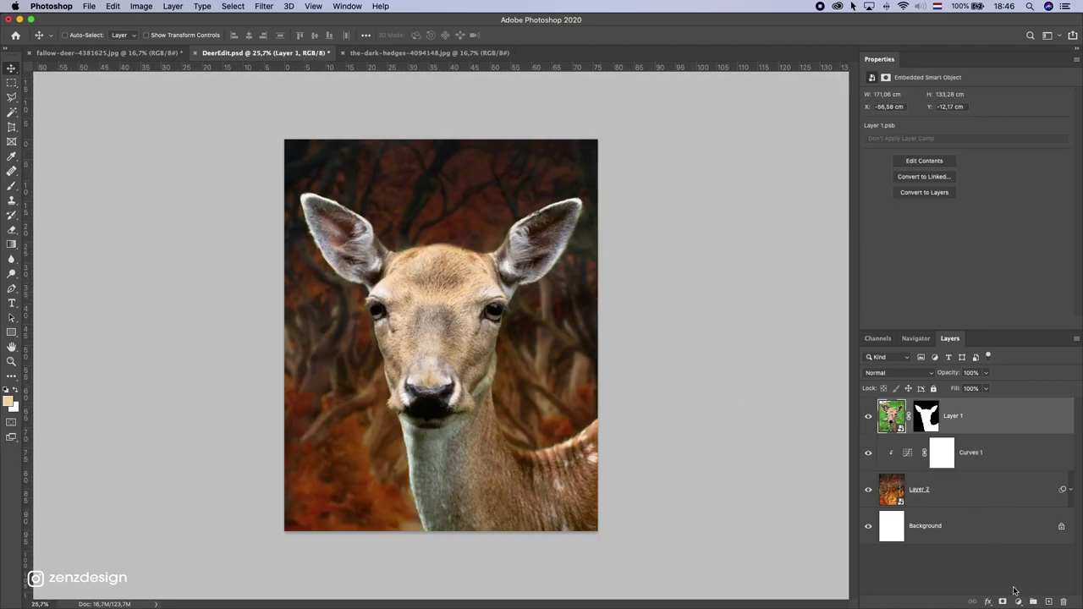
left_click(1016, 601)
left_click(1011, 441)
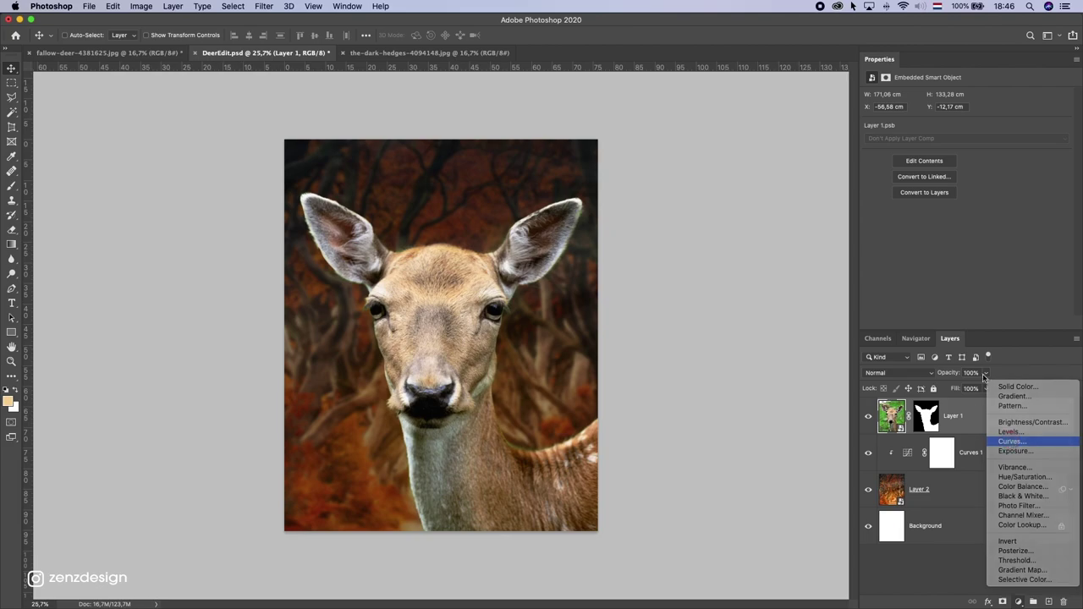
left_click(996, 322)
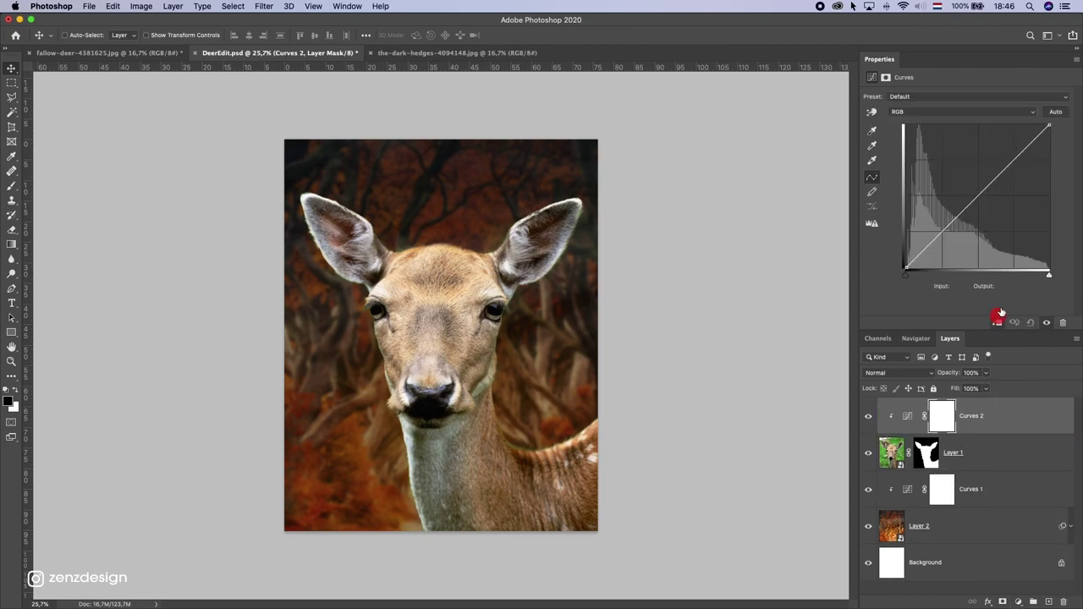
left_click_drag(1049, 125, 1044, 163)
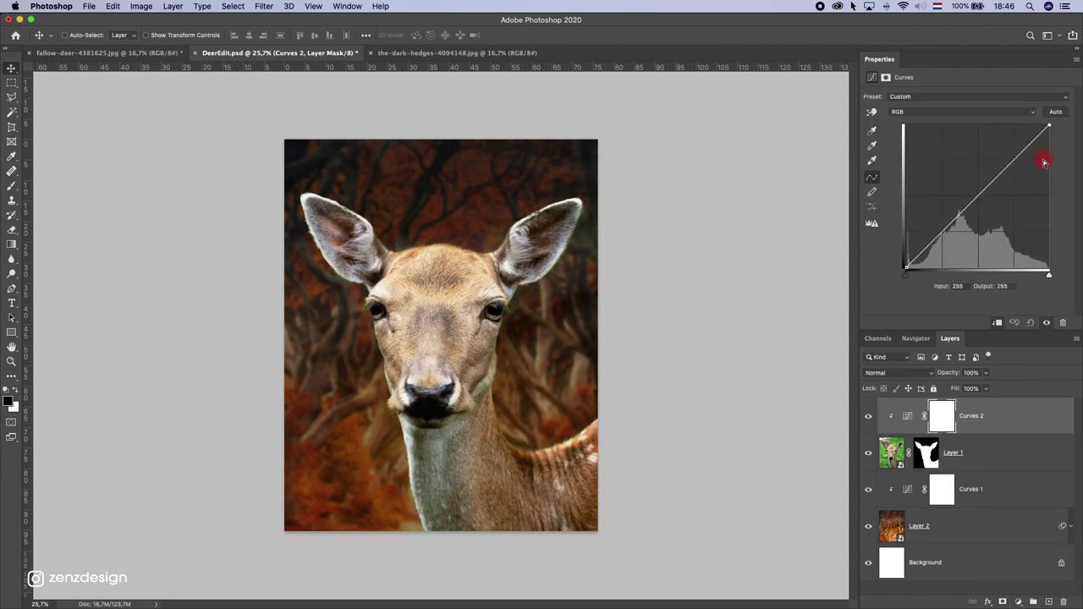
left_click_drag(1049, 126, 1049, 169)
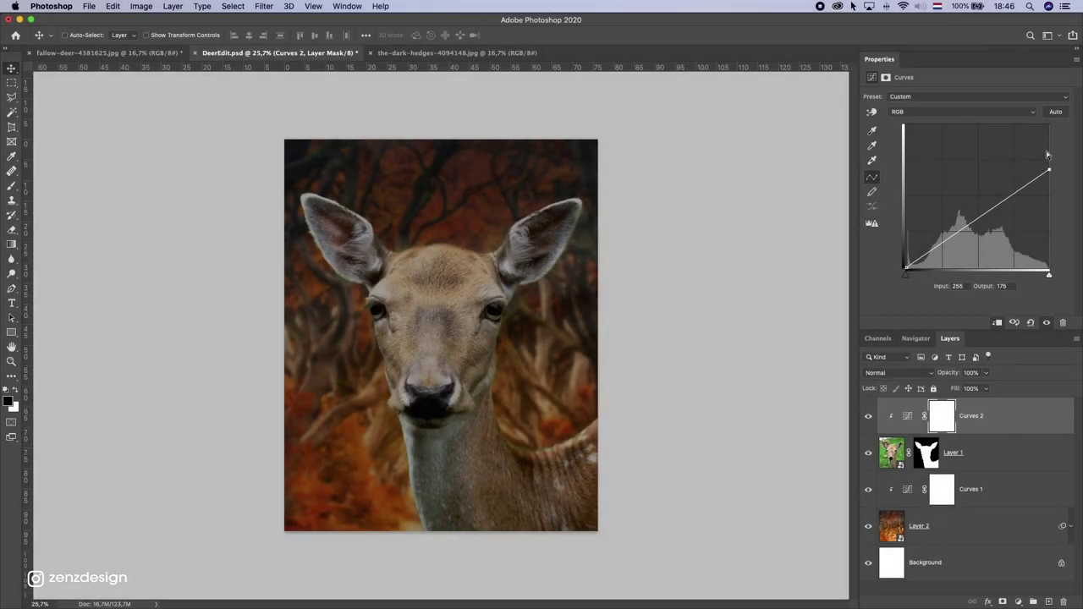
left_click_drag(1049, 170, 1049, 174)
Step: Bend the deer's curve downward with a midtone point at input 147, output 78, and a lowered shadow point
left_click_drag(987, 215, 986, 222)
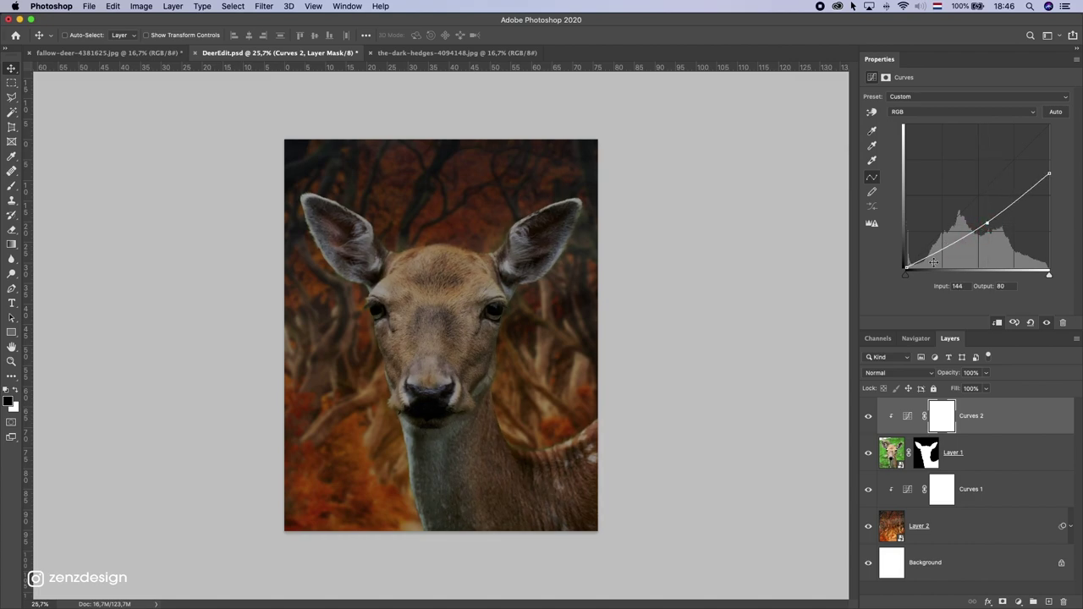
left_click_drag(932, 252, 926, 257)
left_click_drag(989, 223, 990, 225)
Step: Add another Curves adjustment clipped to the deer with its white point at about input 192, and invert its mask to black
left_click(1018, 601)
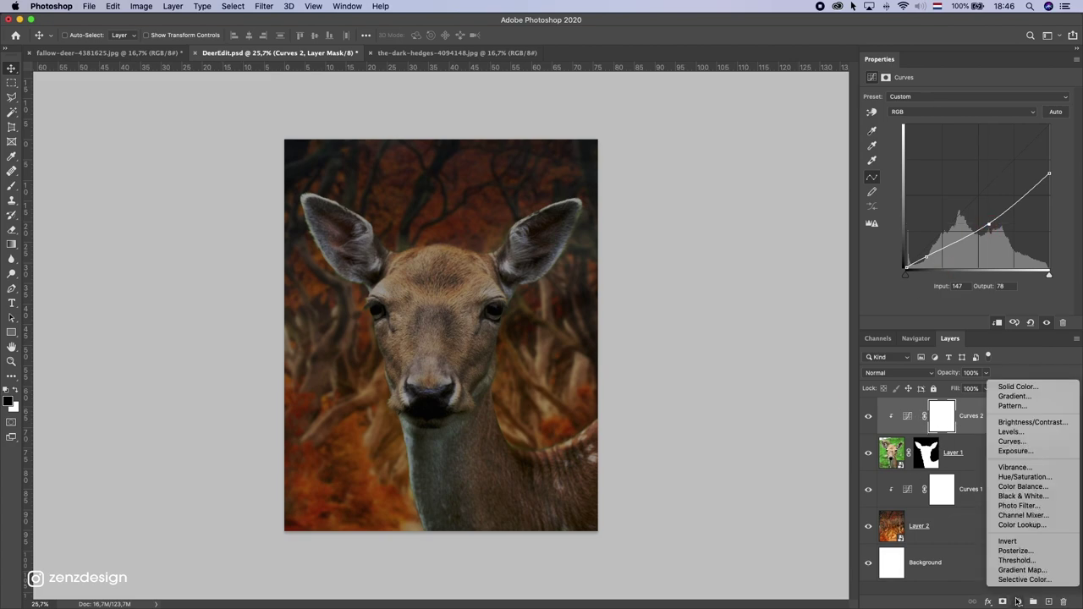
left_click(1028, 442)
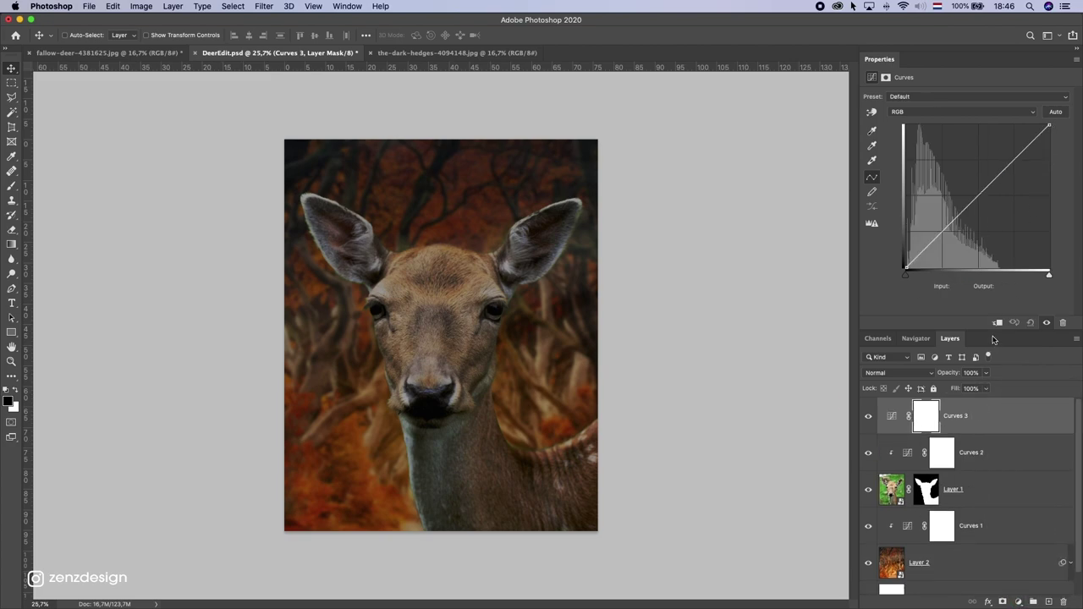
key("super+alt+g")
left_click_drag(1049, 125, 1011, 124)
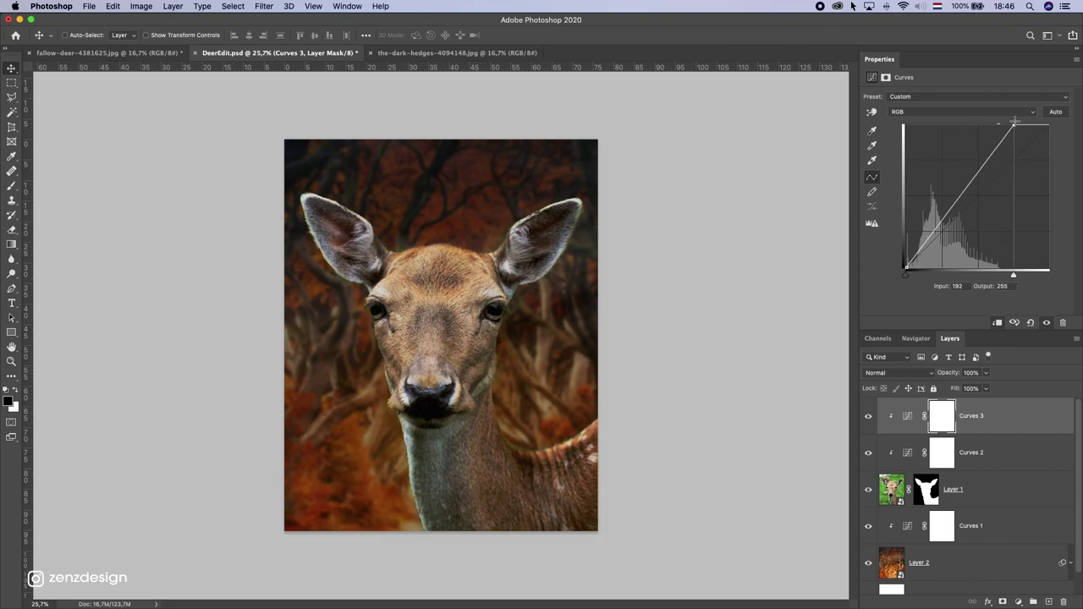
left_click(936, 418)
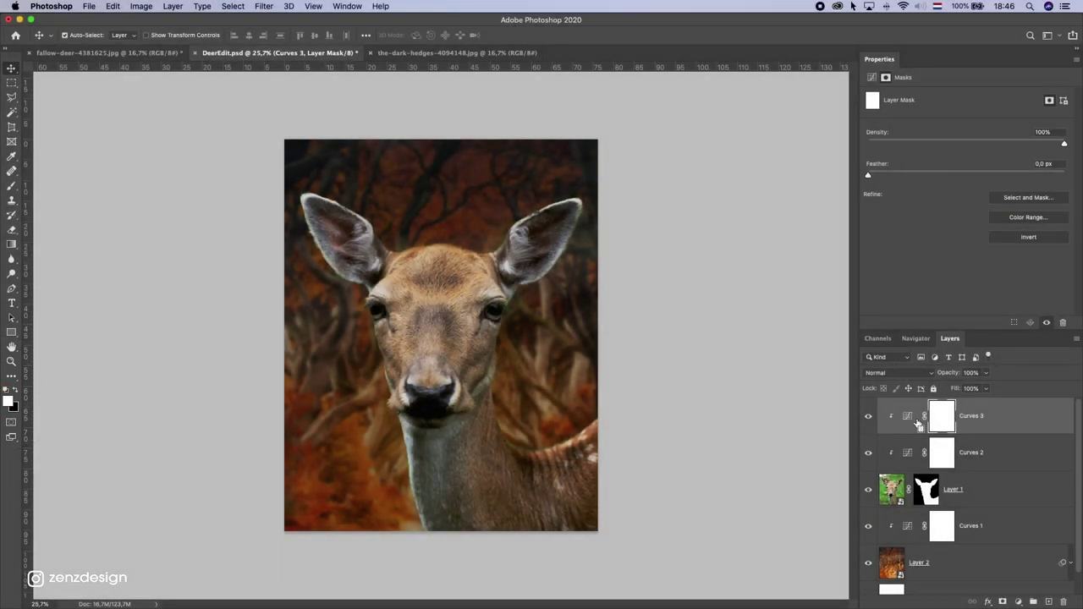
key("super+i")
Step: Paint white on the Curves 3 mask with a 1000-size brush over the deer's cheek and neck to brighten them
left_click(12, 186)
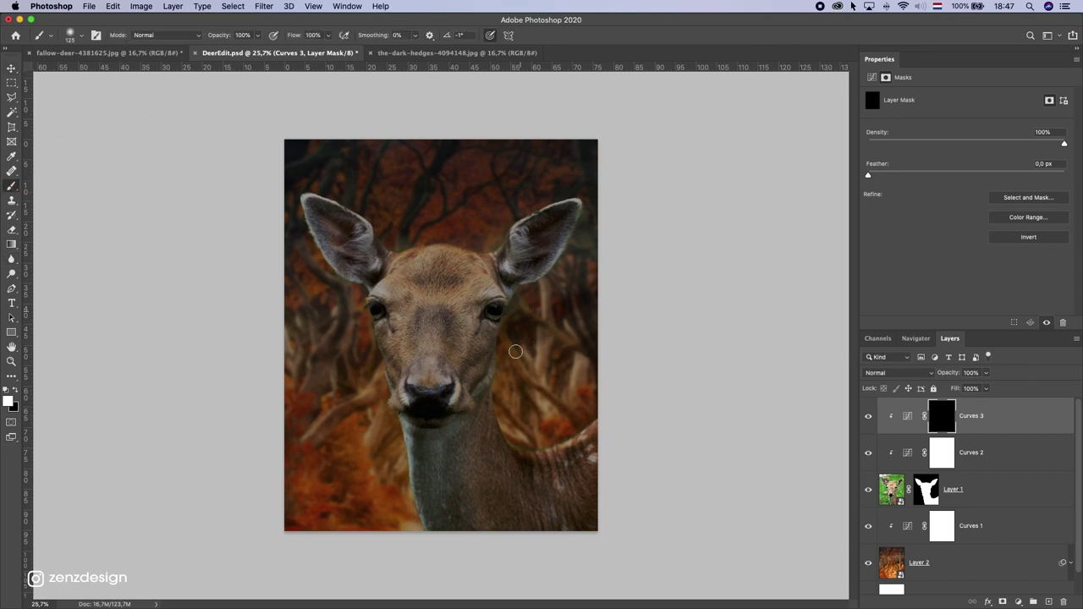
left_click(15, 390)
key("bracketright")
key("bracketright")
key("bracketright")
key("bracketright")
left_click(14, 390)
left_click_drag(479, 323, 493, 433)
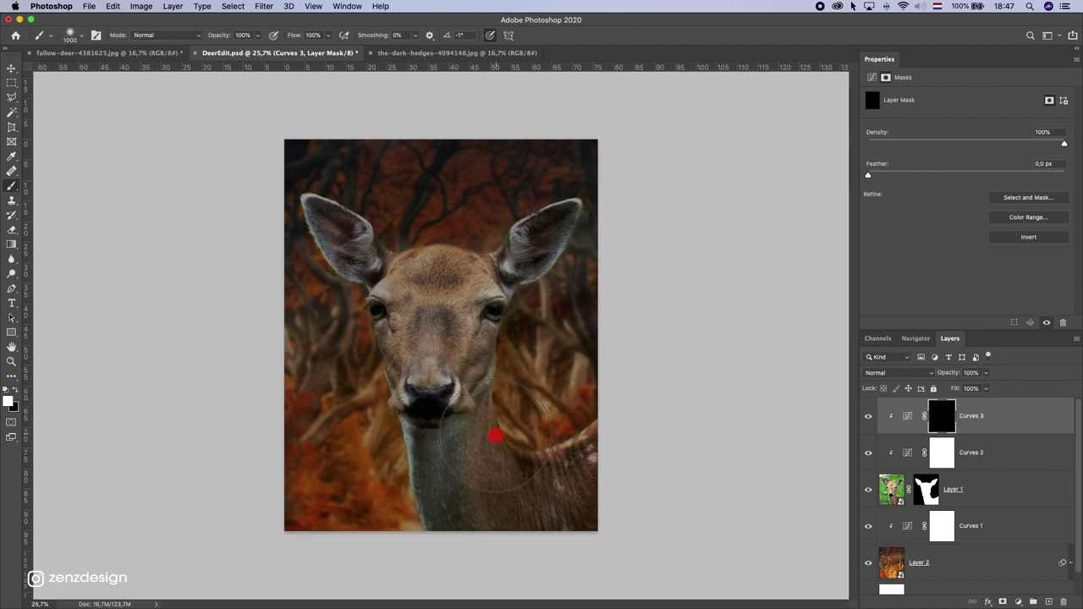
Step: Extend the white on the Curves 3 mask with a 500-size brush around the deer's back and its right-hand ear
key("bracketright")
key("bracketleft")
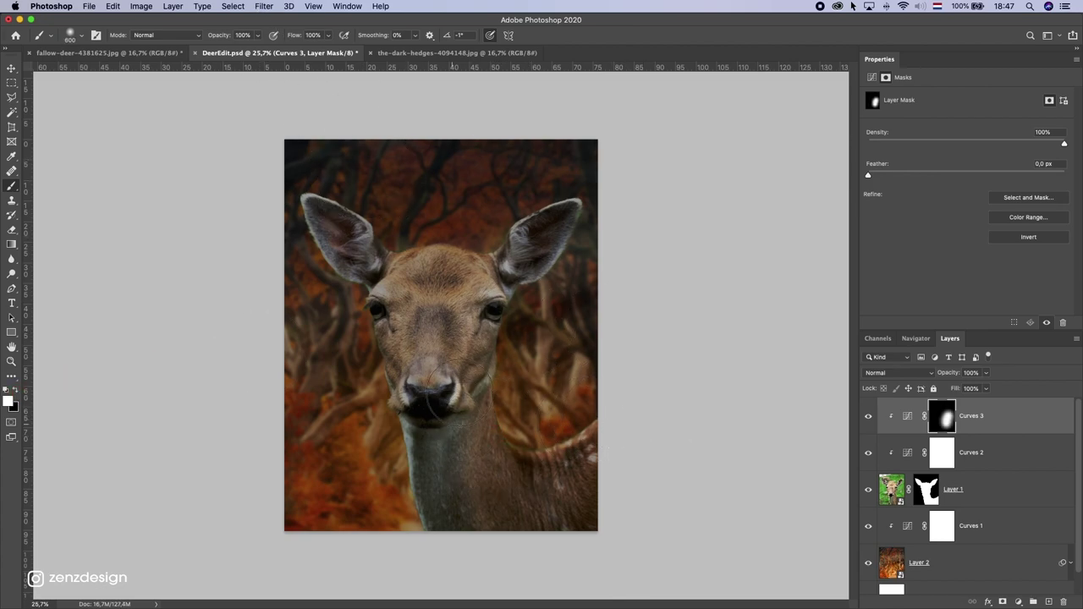
key("bracketleft")
key("bracketleft")
key("bracketleft")
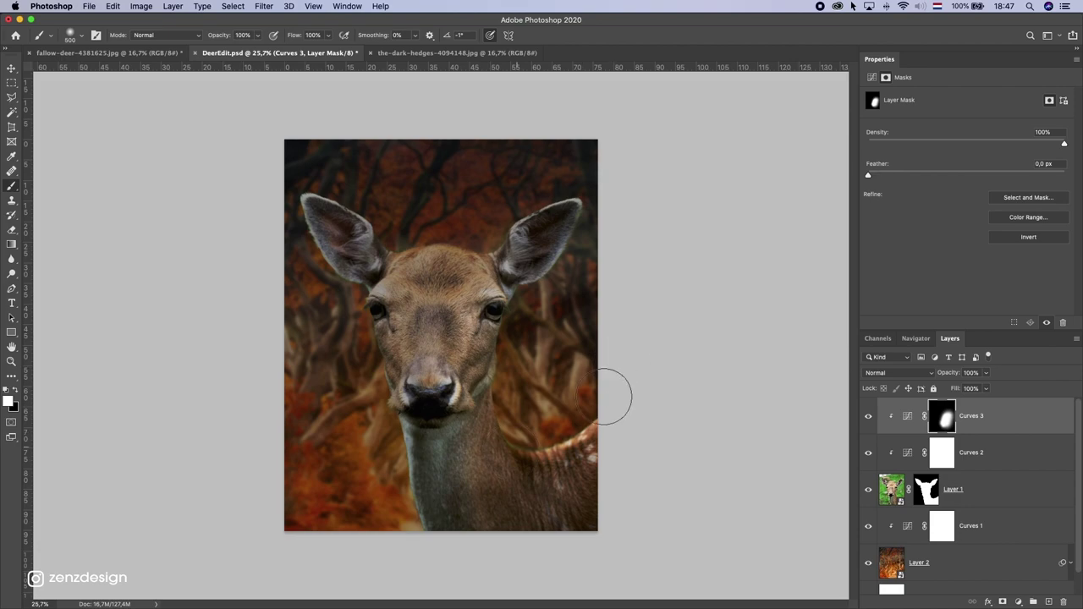
mouse_move(608, 195)
left_mouse_down()
mouse_move(498, 398)
mouse_move(597, 260)
left_mouse_up()
Step: Paint white on the Curves 3 mask with a 150-size brush along the top of the head and the right-hand ear
key("bracketleft")
key("bracketleft")
key("bracketleft")
key("bracketleft")
key("bracketleft")
key("bracketleft")
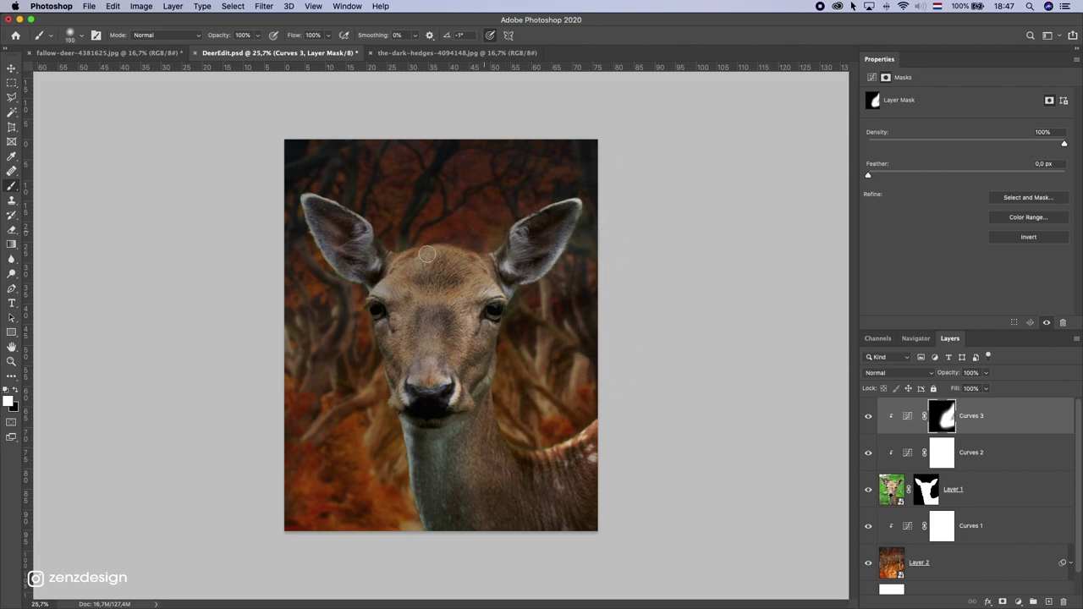
mouse_move(397, 274)
left_mouse_down()
mouse_move(496, 236)
mouse_move(382, 282)
mouse_move(528, 230)
mouse_move(473, 252)
left_mouse_up()
left_click_drag(535, 226, 544, 222)
left_click_drag(490, 256, 489, 267)
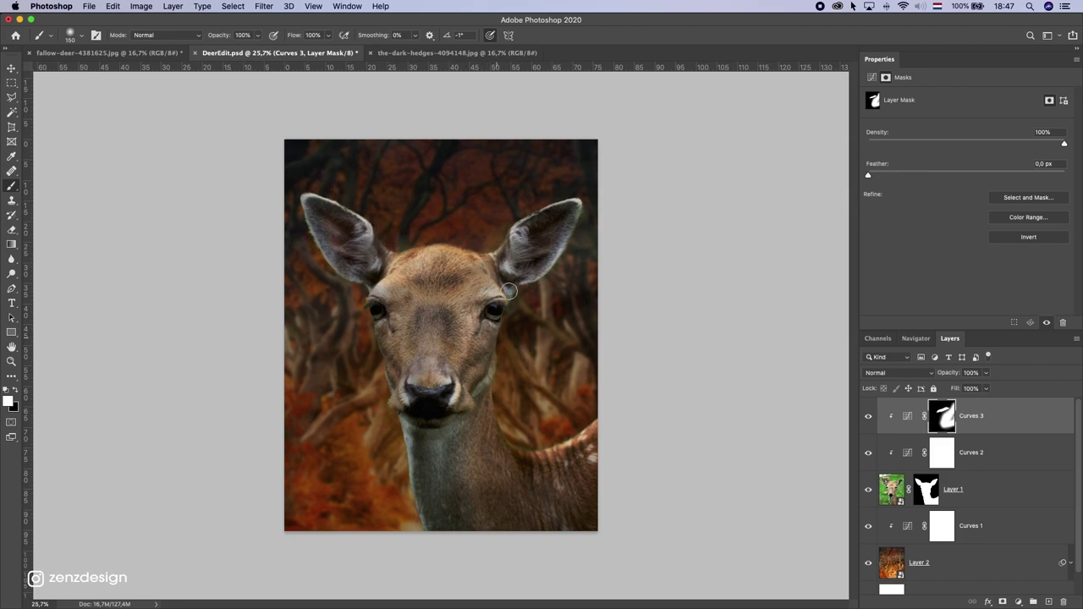
Step: Paint white on the Curves 3 mask over the deer's right-hand cheek, muzzle and eye edge
left_click(489, 366)
left_click(440, 415)
left_click(458, 351)
left_click(514, 323)
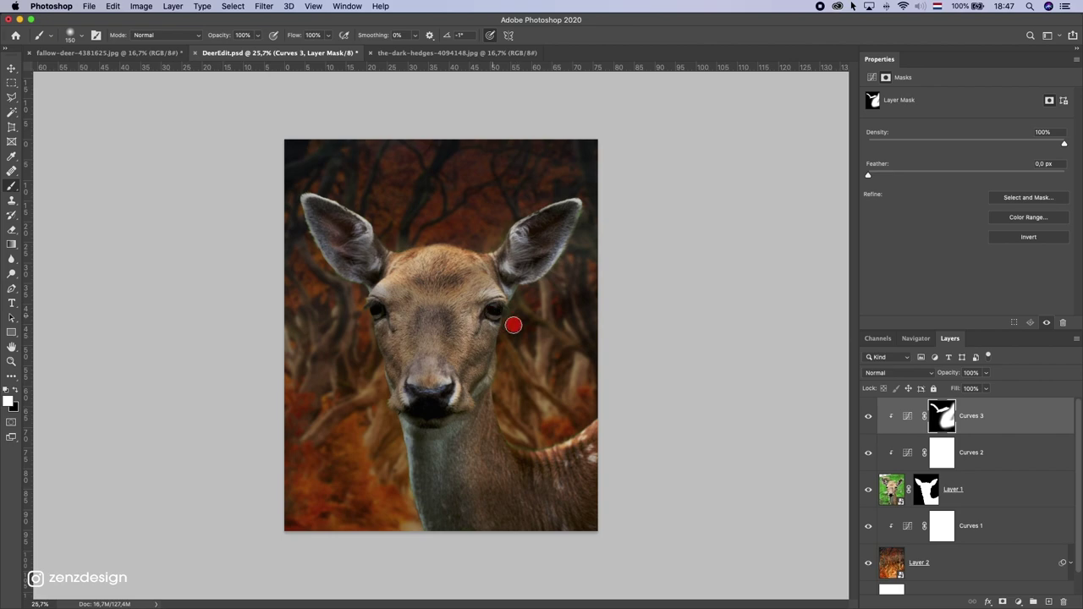
Step: Compare the image without Curves 2, and dab black on its mask with a 500-size brush at the right-hand cheek and neck
left_click(866, 455)
left_click(868, 453)
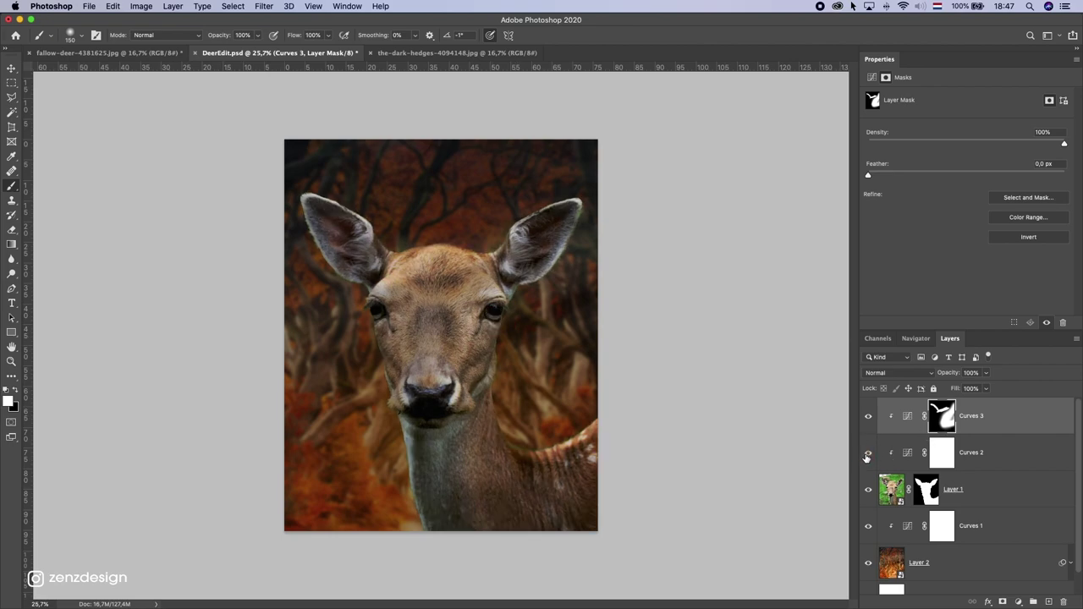
left_click(943, 457)
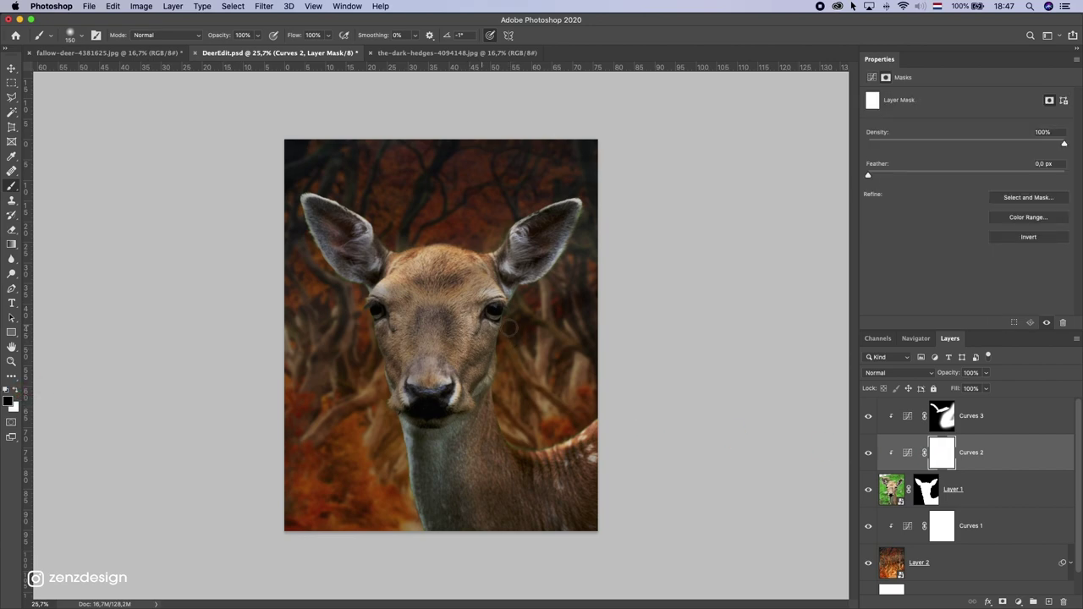
left_click_drag(496, 342, 478, 420)
key("ctrl+z")
key("bracketright")
key("bracketright")
key("bracketright")
key("bracketright")
key("bracketright")
key("bracketright")
key("bracketright")
key("bracketright")
key("bracketright")
key("bracketright")
key("bracketright")
key("bracketright")
key("bracketright")
left_click(501, 406)
left_click(519, 335)
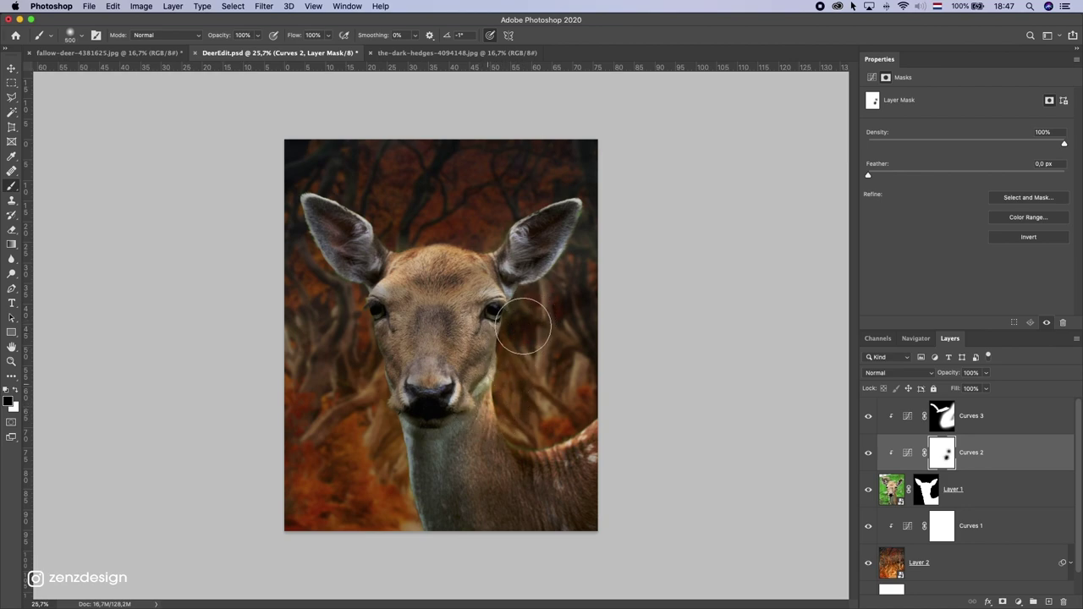
left_click_drag(462, 411, 571, 433)
key("super+z")
key("super+z")
key("super+z")
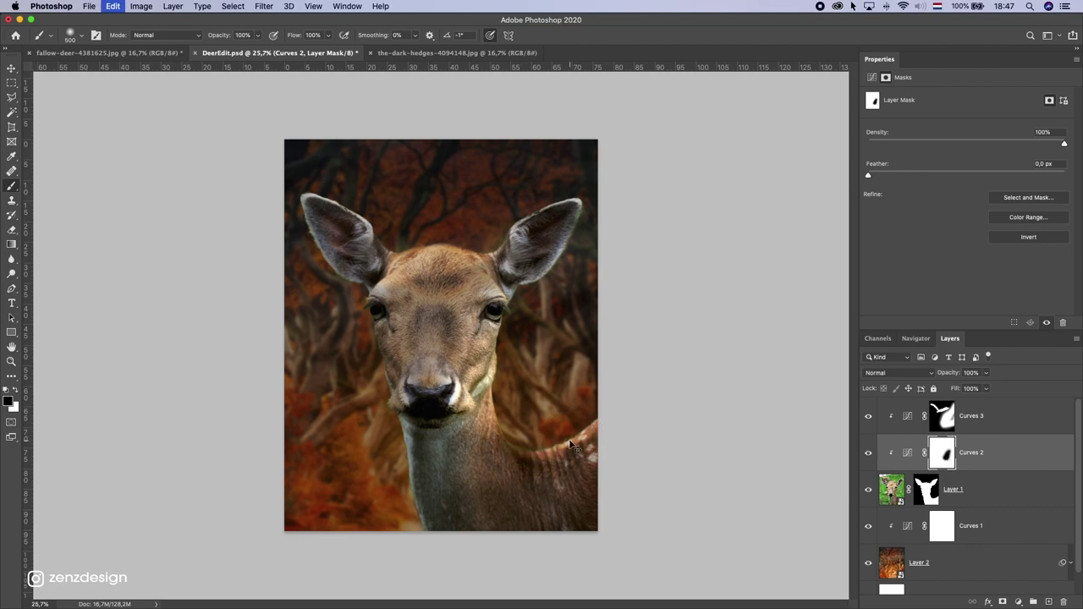
Step: Paint black at 55% brush opacity on the Curves 2 mask over the deer's right-hand cheek and neck
mouse_move(242, 54)
left_mouse_down()
mouse_move(254, 44)
mouse_move(234, 49)
left_mouse_up()
left_click(507, 356)
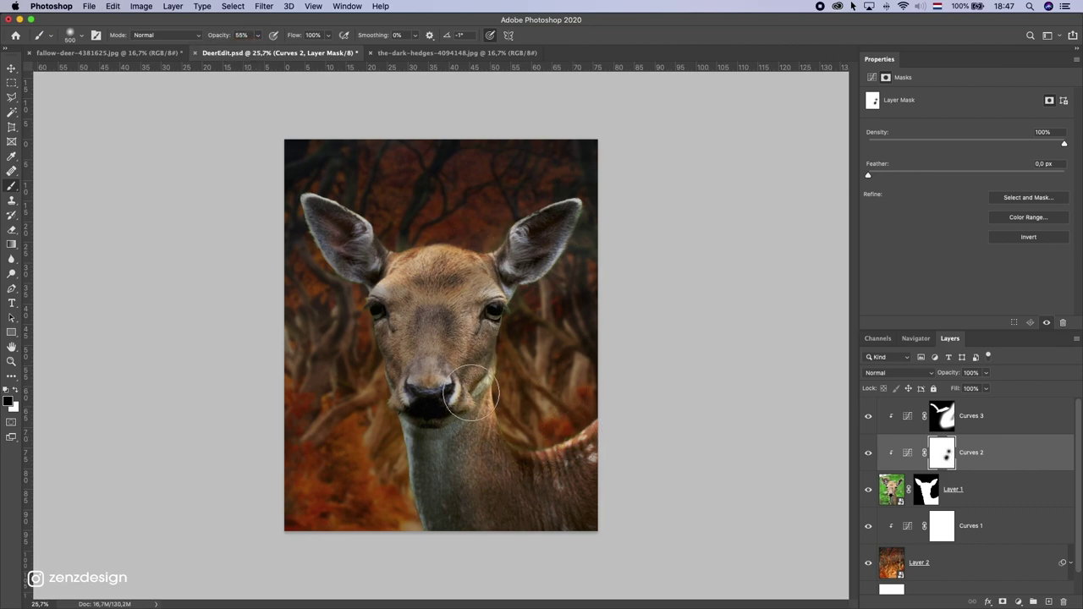
left_click_drag(516, 344, 482, 422)
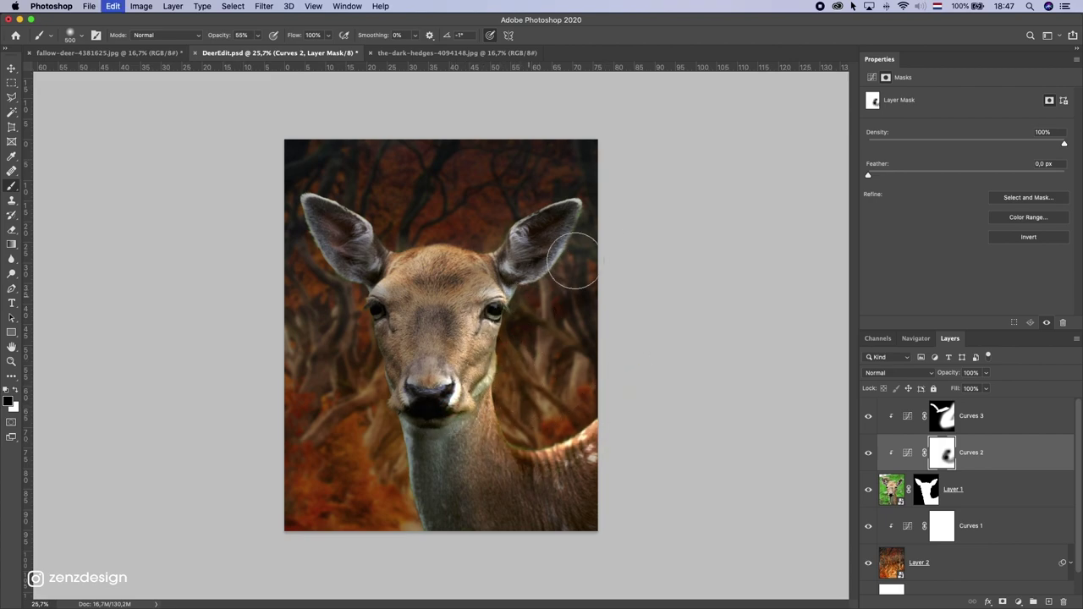
left_click_drag(399, 265, 503, 194)
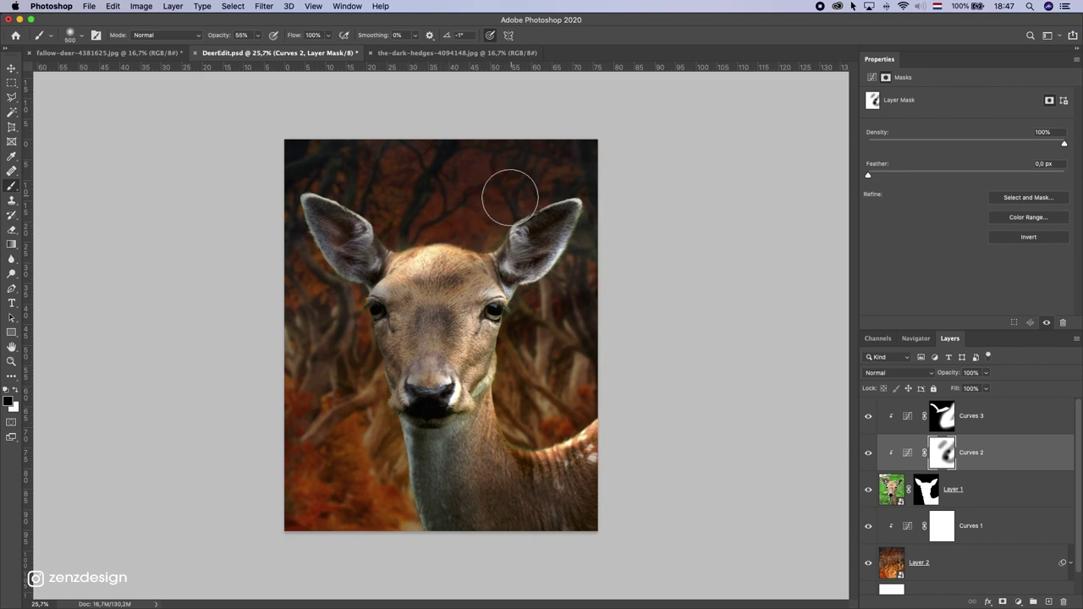
key("super+z")
Step: Raise the brush opacity to 87% and paint black on the Curves 2 mask where the neck meets the back, using a 150-size brush
key("p")
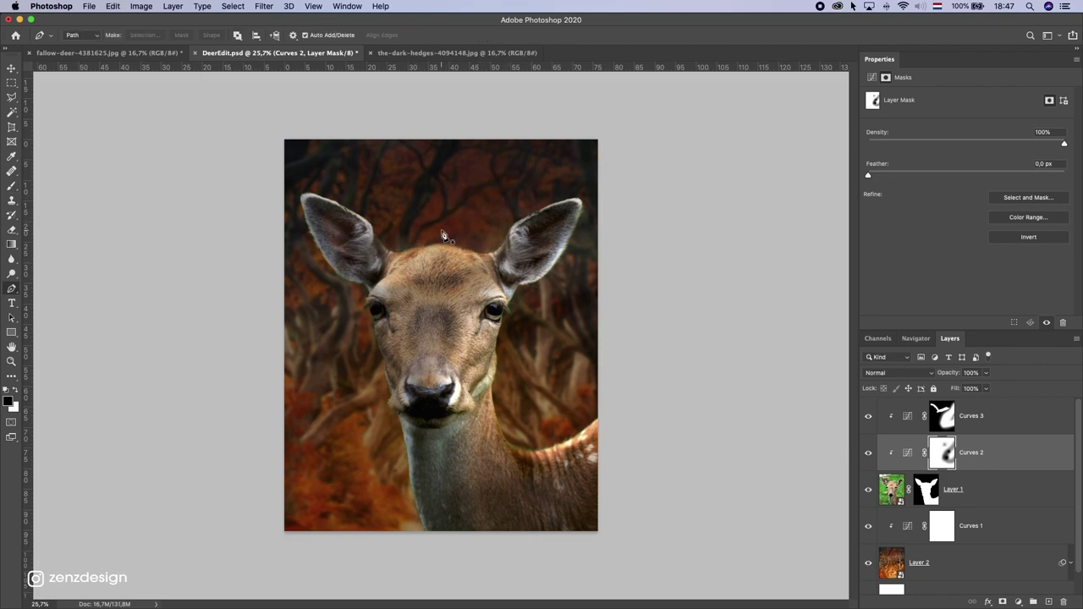
left_click(12, 187)
left_click_drag(261, 39, 272, 54)
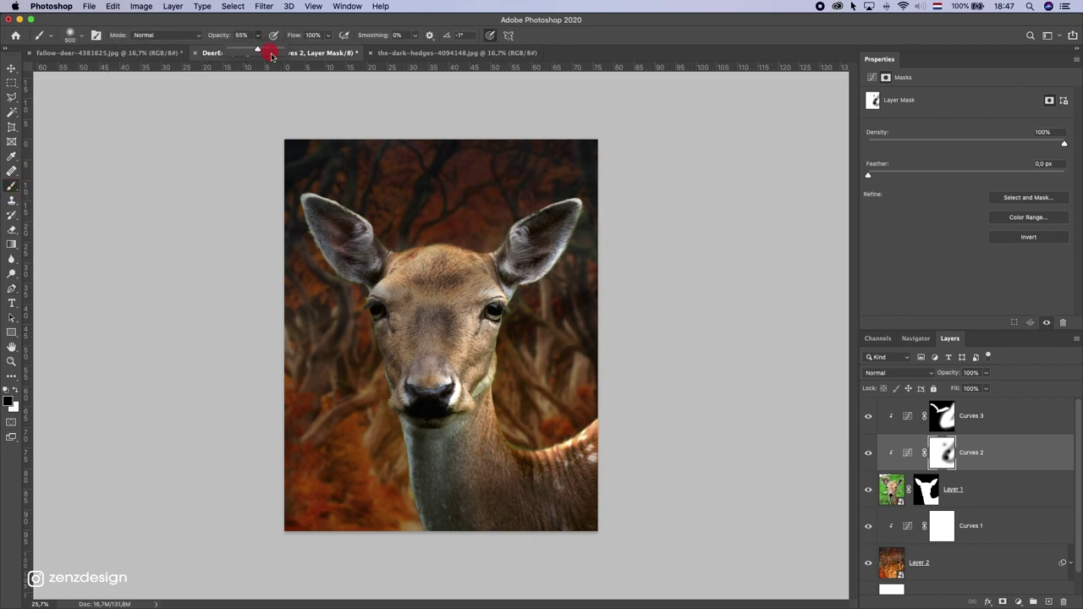
key("p")
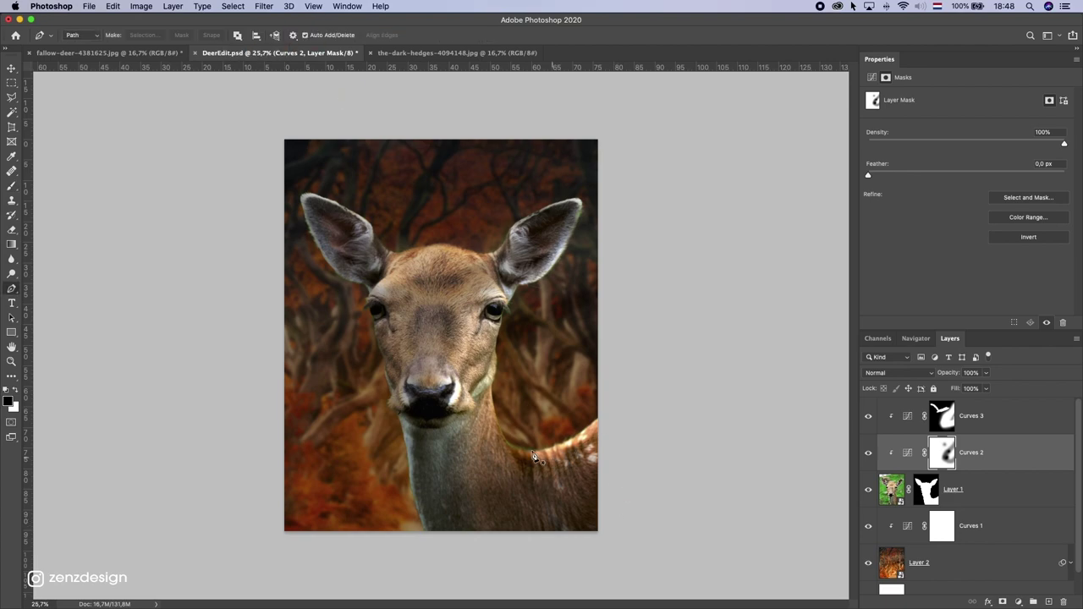
left_click(12, 187)
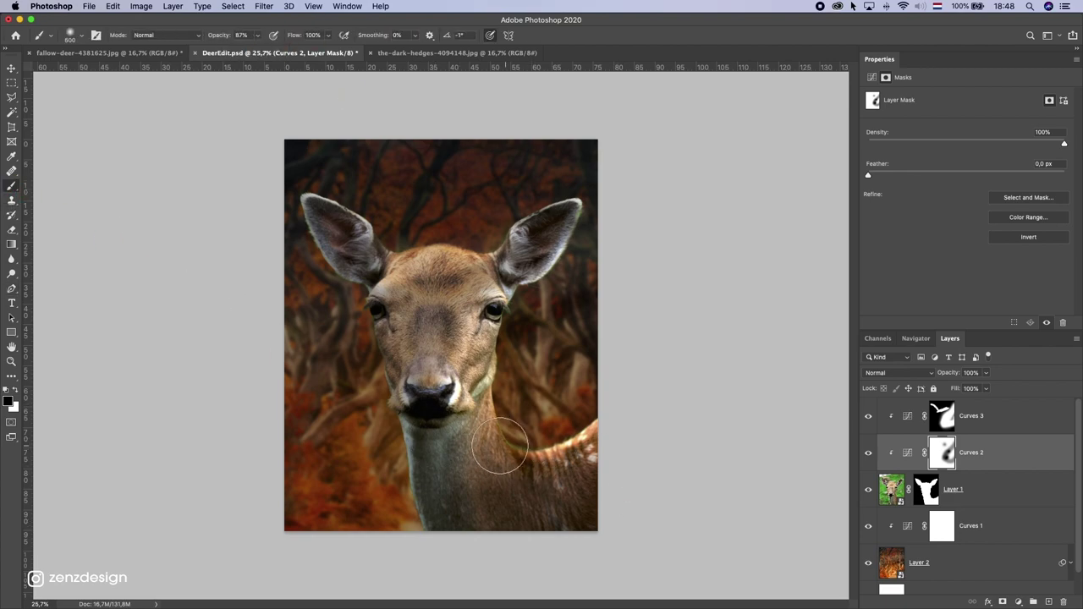
key("bracketleft")
key("bracketleft")
left_click(518, 450)
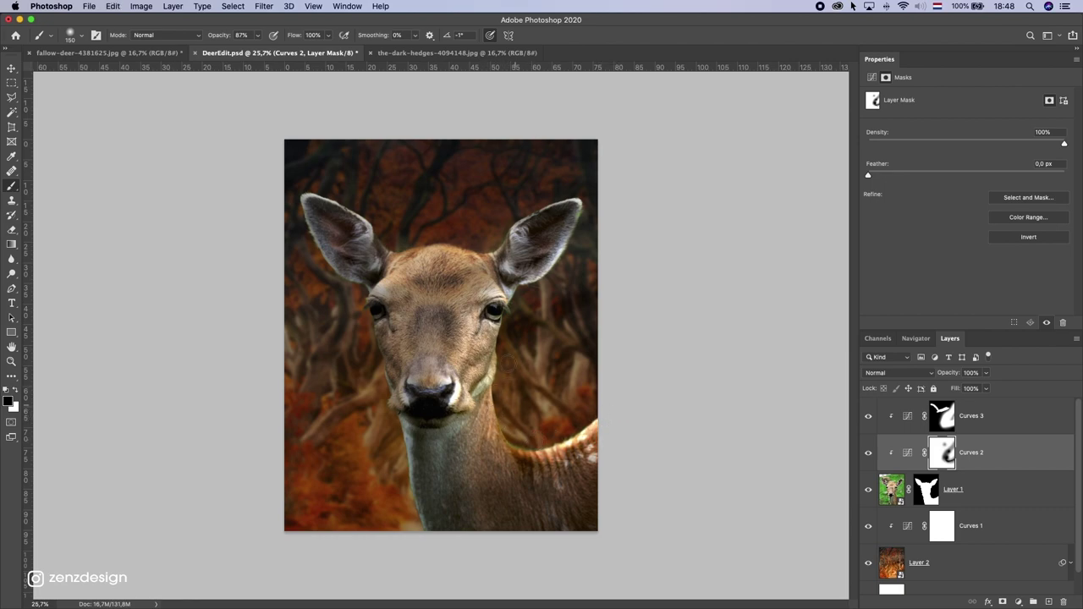
Step: Paint black on the Curves 2 mask along the face edge, the top of the head and the ear rims
left_click_drag(487, 377, 527, 291)
left_click(487, 246)
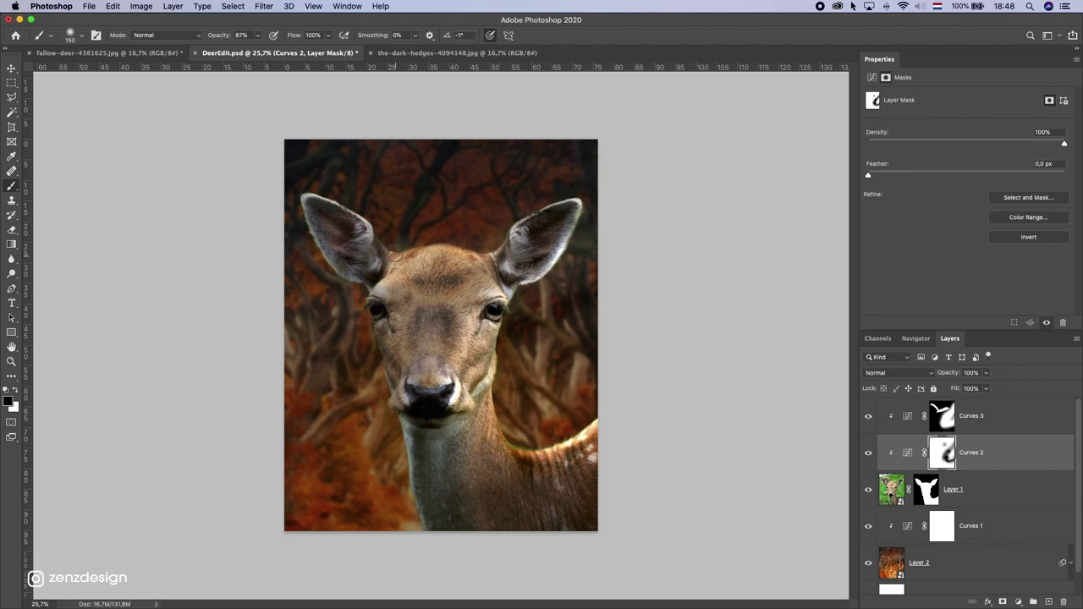
left_click_drag(395, 255, 489, 248)
mouse_move(389, 247)
left_mouse_down()
mouse_move(295, 186)
mouse_move(340, 297)
left_mouse_up()
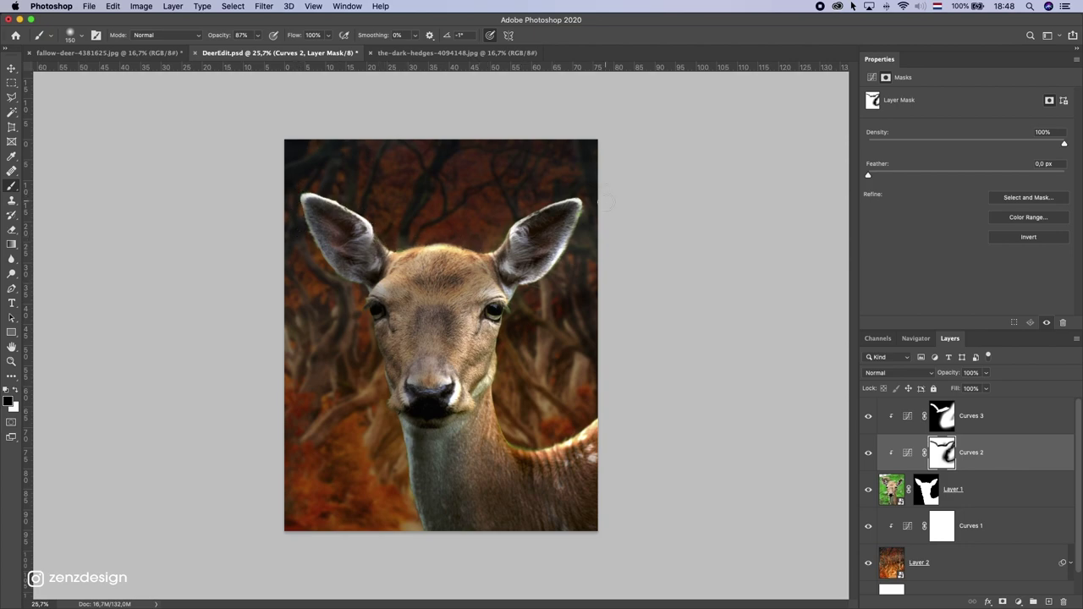
mouse_move(588, 213)
left_mouse_down()
mouse_move(584, 187)
mouse_move(574, 213)
left_mouse_up()
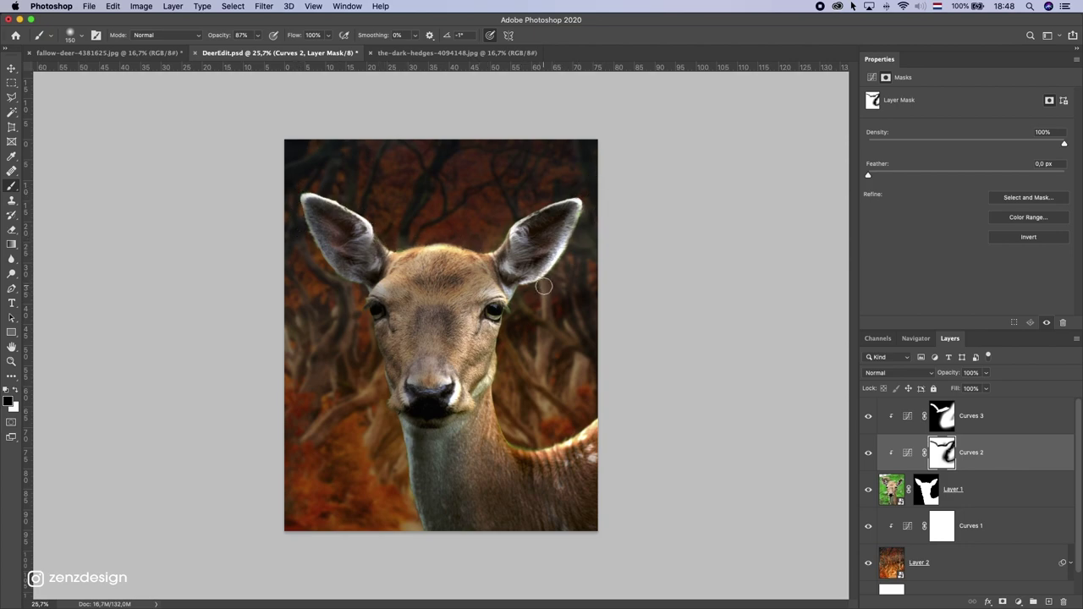
key("super+z")
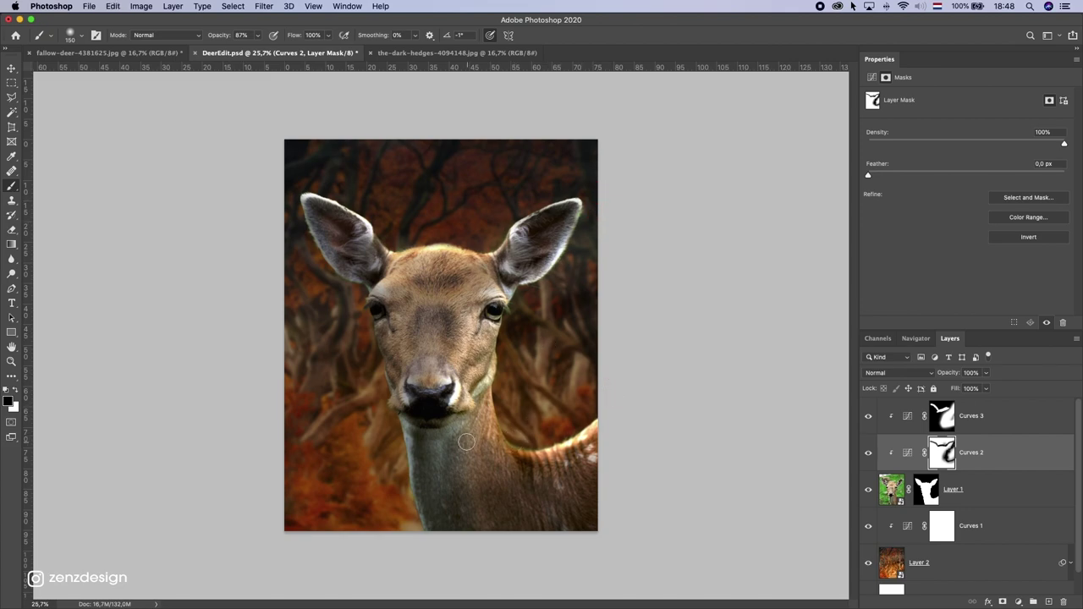
Step: Add a Hue/Saturation adjustment above Curves 3 and clip it to the deer layer
left_click(996, 418)
left_click(1017, 602)
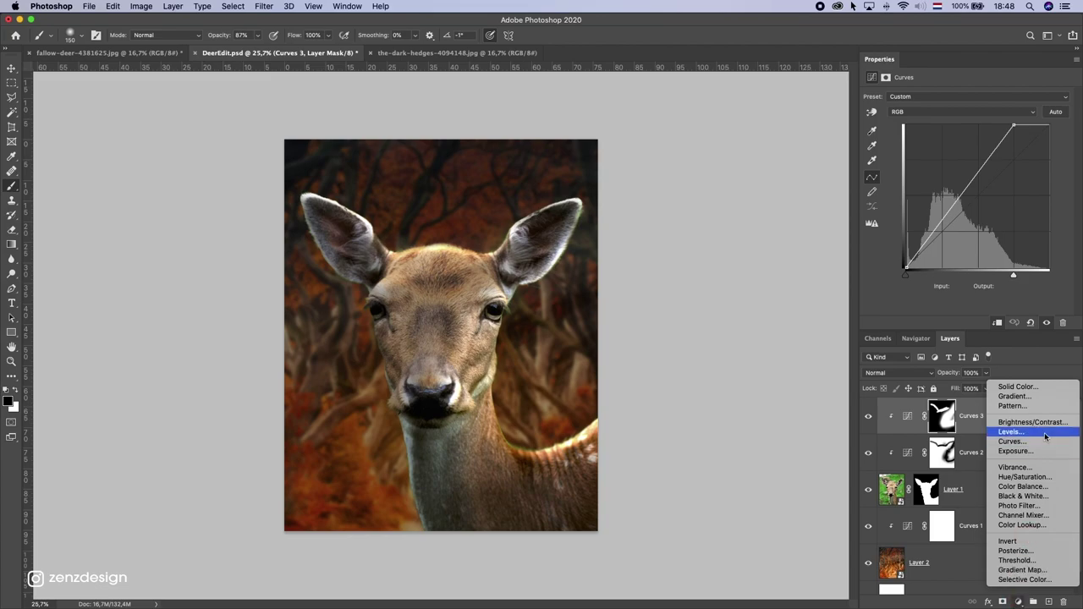
left_click(1038, 477)
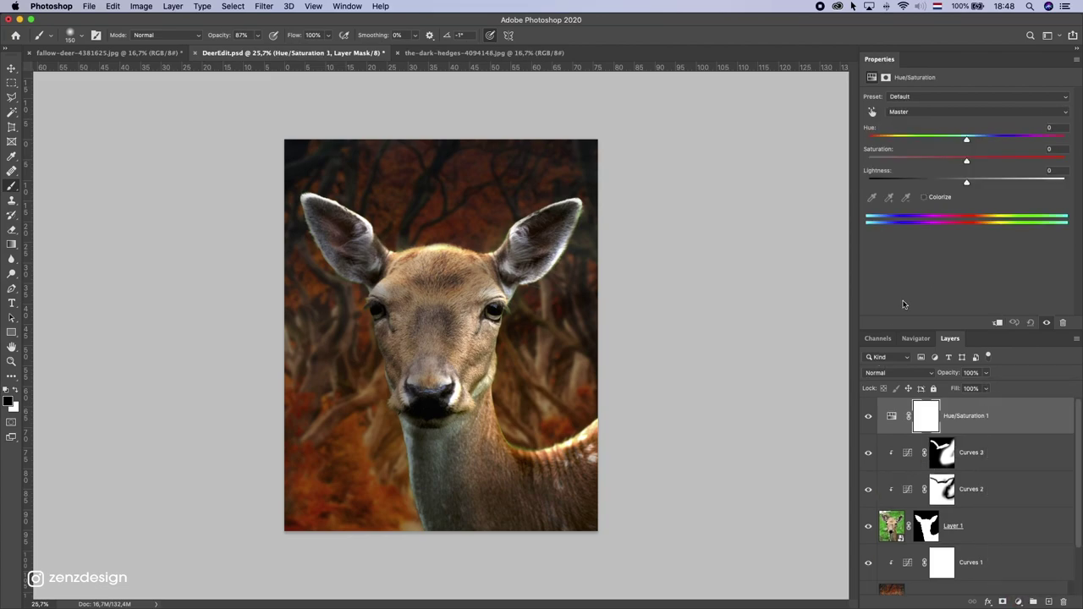
left_click(997, 322)
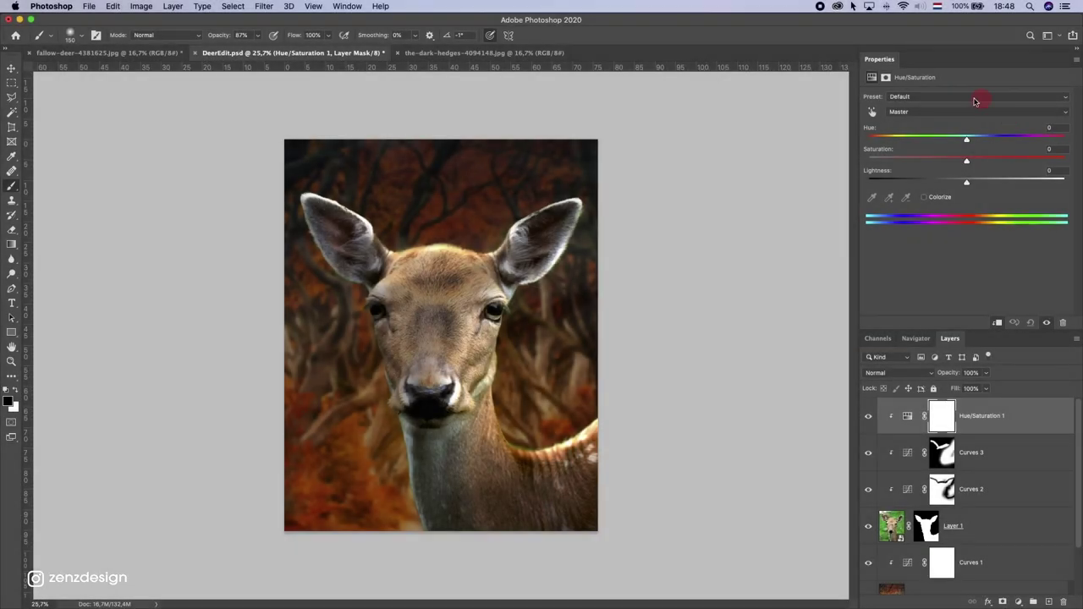
Step: Lower the deer's Greens saturation to -100 and its Yellows saturation to -26
left_click(931, 111)
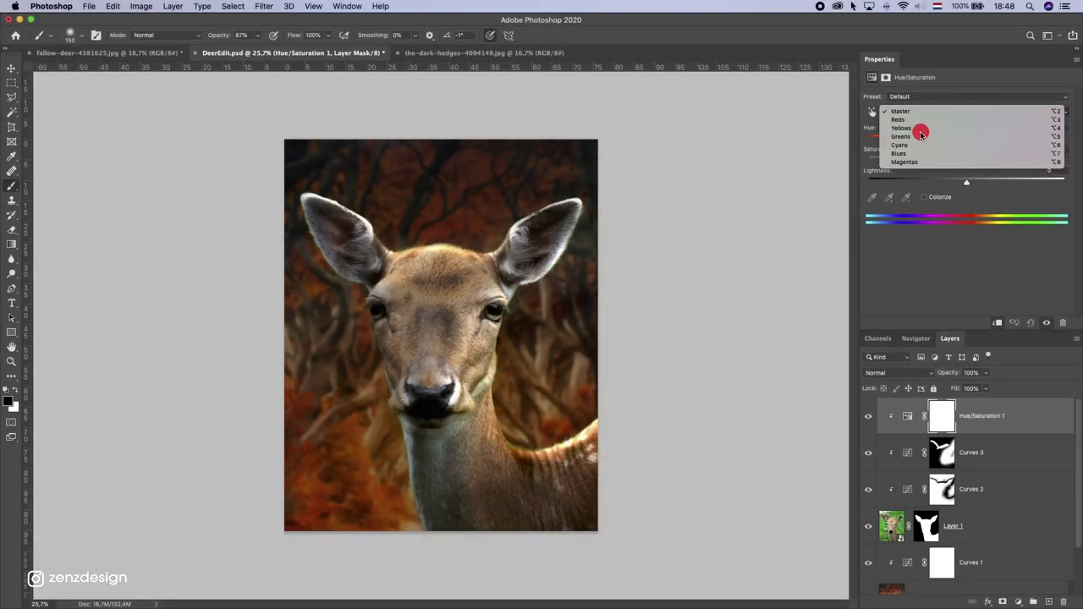
left_click(922, 137)
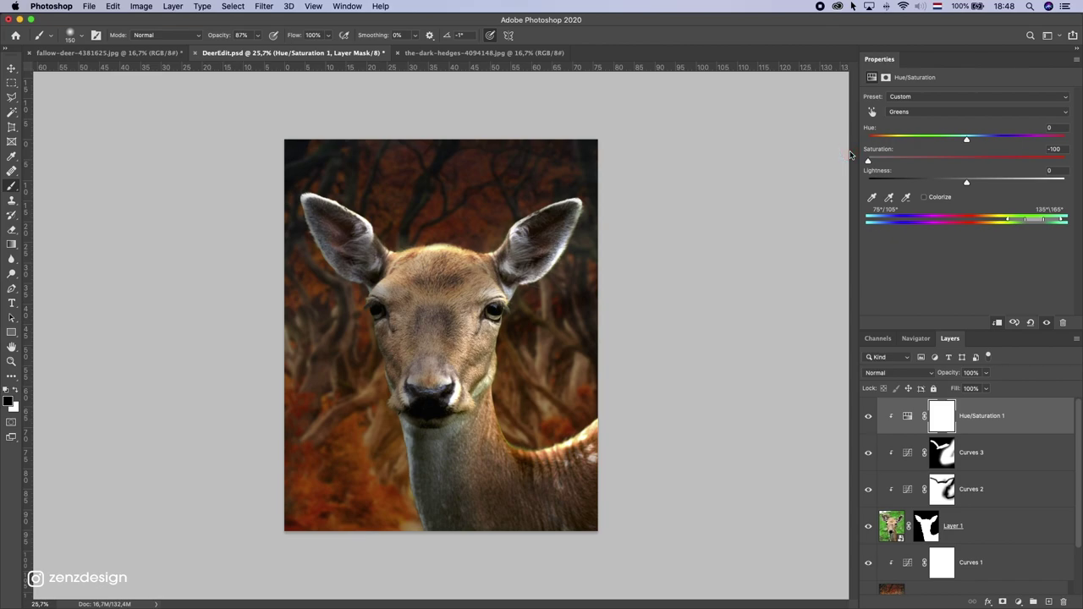
left_click(926, 113)
left_click(925, 101)
left_click_drag(949, 157, 914, 158)
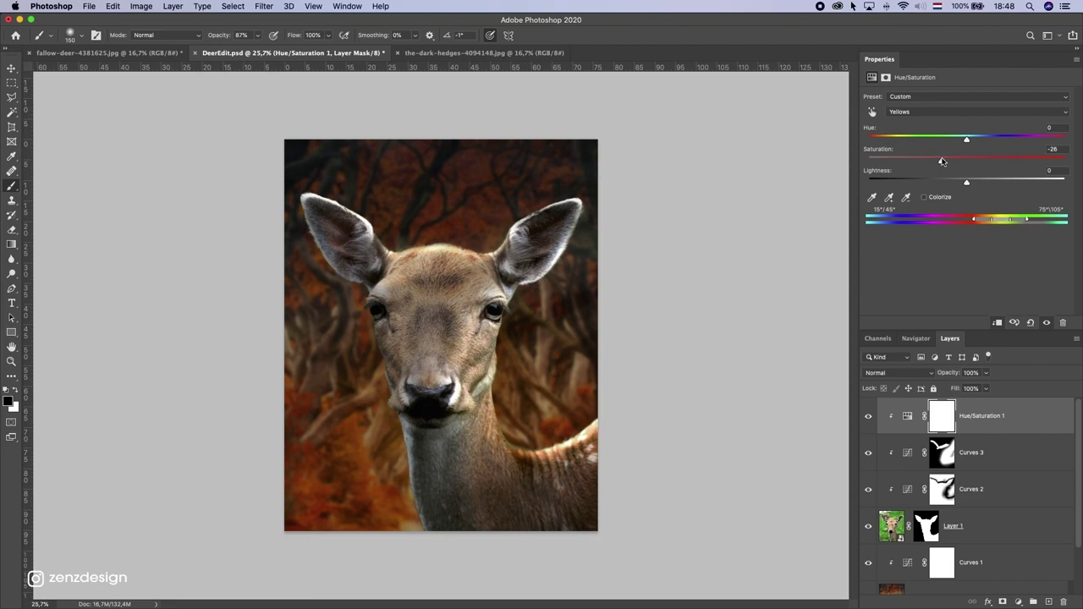
Step: Set the Master saturation of the deer's Hue/Saturation adjustment to -5
left_click(902, 113)
left_click(908, 93)
left_click(909, 113)
left_click(910, 91)
left_click_drag(944, 161, 961, 162)
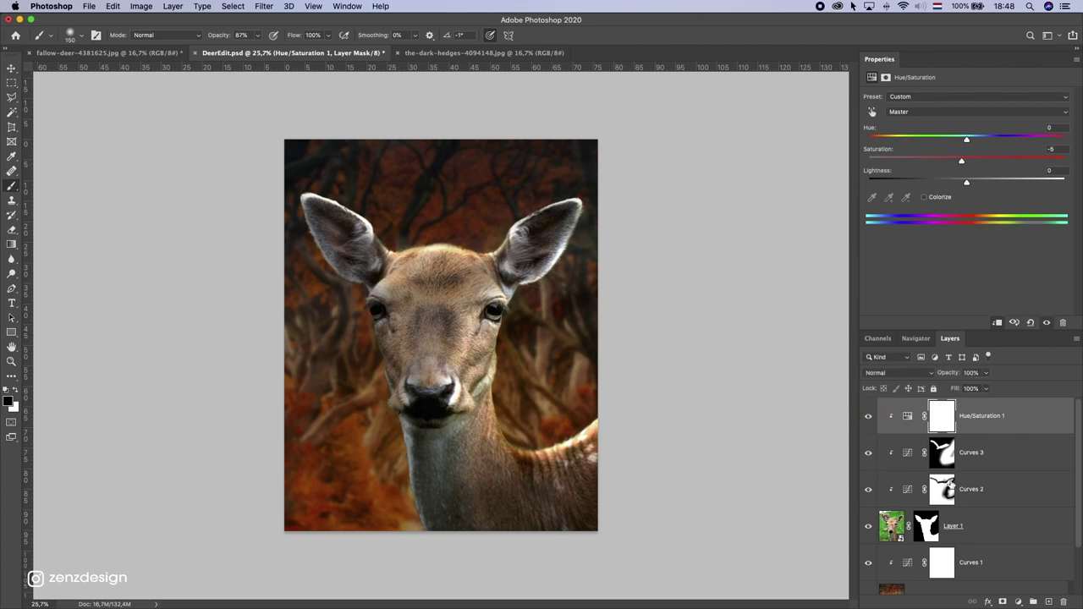
Step: Add a Hue/Saturation adjustment directly above the forest background, Layer 2, and set its Master saturation to -50
left_click(984, 565)
scroll(984, 565, "down", 2)
left_click(952, 549)
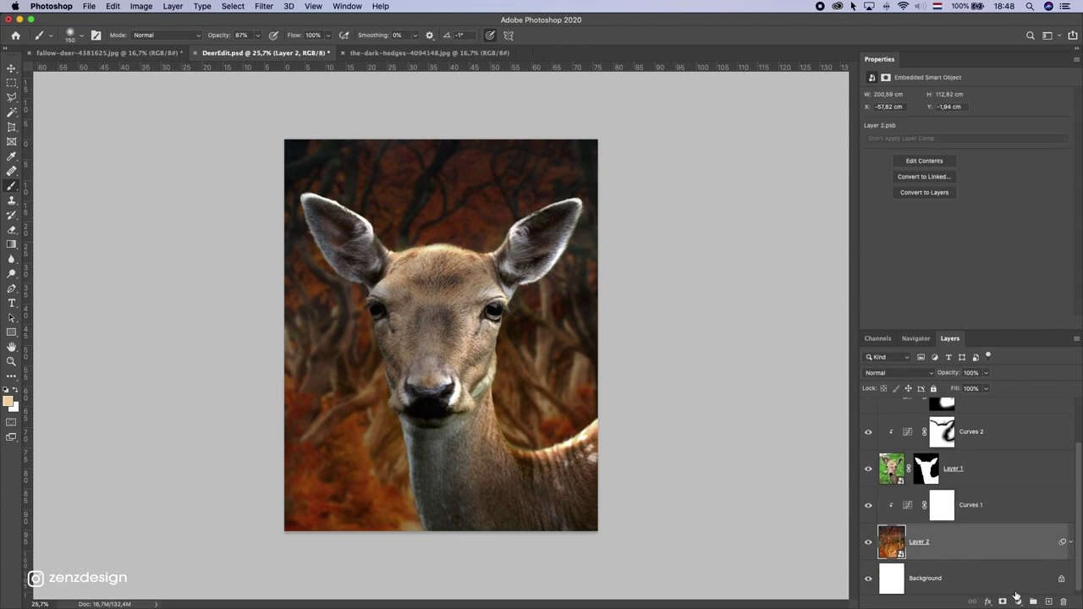
left_click(1017, 602)
left_click(1042, 476)
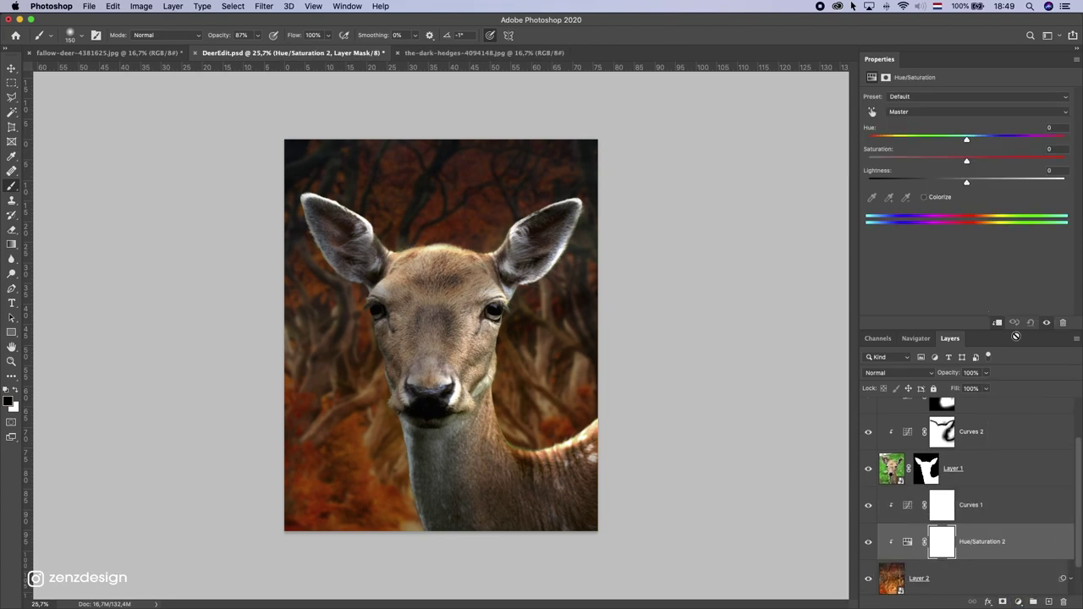
left_click_drag(932, 162, 925, 161)
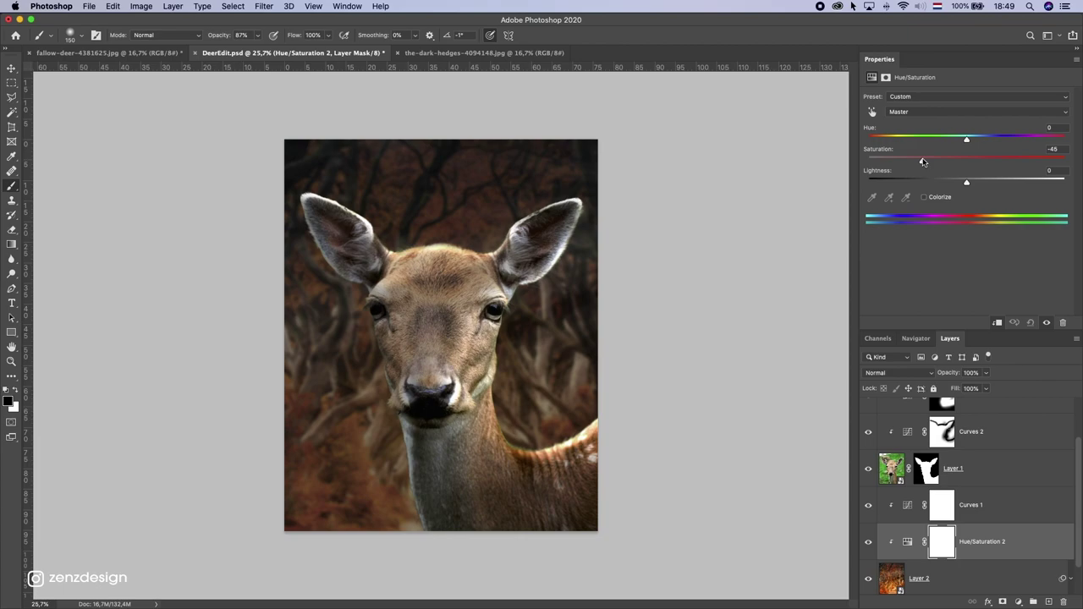
Step: Change the color of the area around the canvas to black
scroll(529, 357, "down", 10)
scroll(536, 350, "up", 10)
right_click(743, 256)
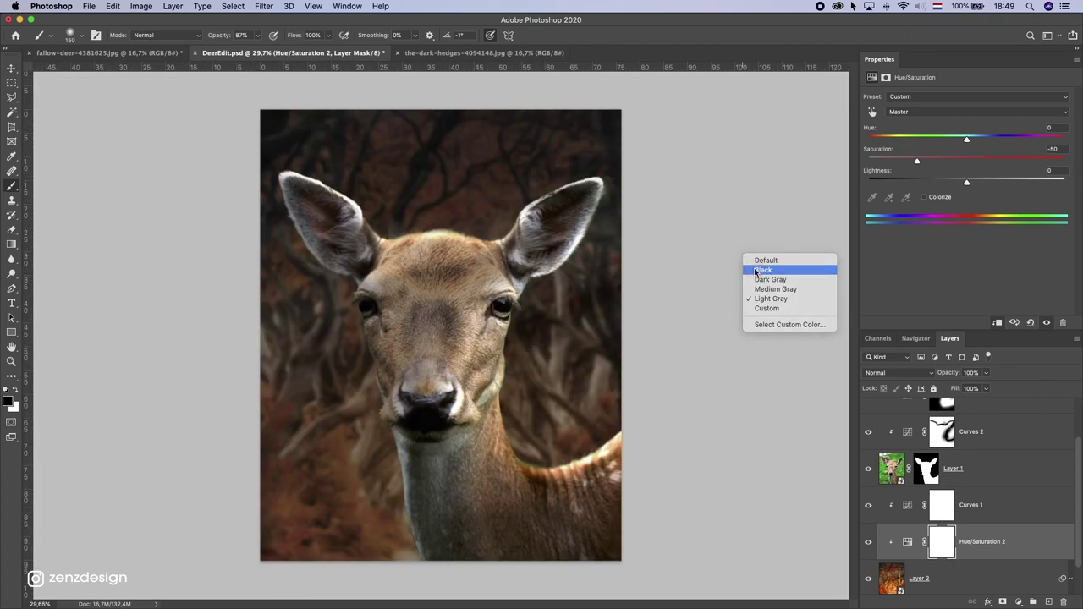
left_click(761, 269)
scroll(615, 302, "down", 2)
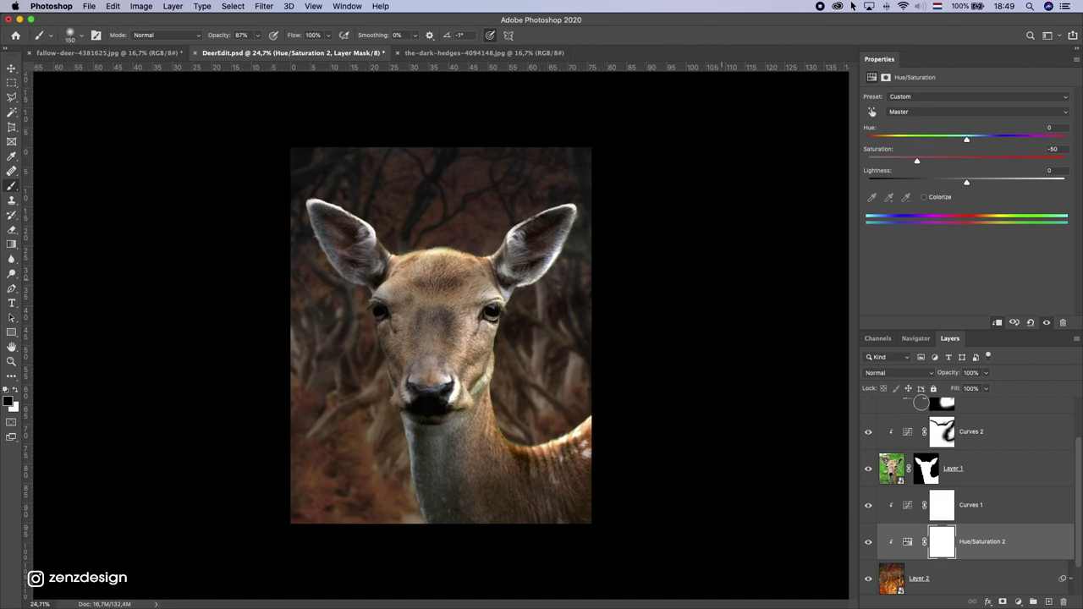
Step: Add a new empty layer above the deer's Hue/Saturation 1 adjustment
scroll(997, 429, "up", 2)
left_click(1000, 415)
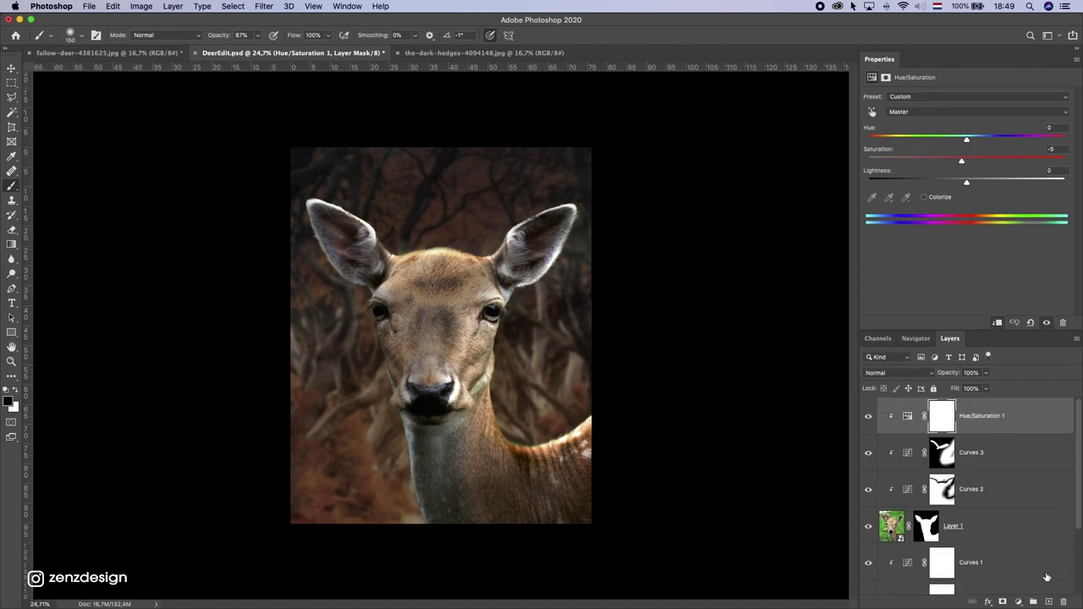
left_click(1049, 601)
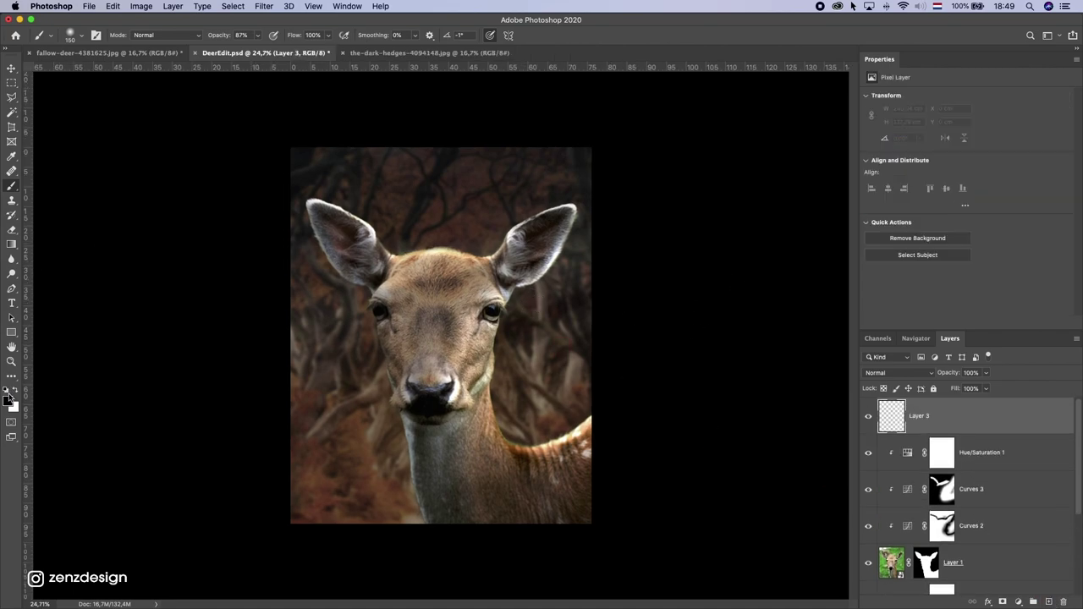
Step: Set the foreground color to pale yellow ffe7a6 and enlarge the soft brush to 700 px
left_click(13, 409)
left_click(796, 360)
left_click_drag(766, 348, 706, 215)
left_click(893, 230)
key("bracketright")
key("bracketright")
key("bracketright")
key("bracketright")
key("bracketright")
key("bracketright")
key("bracketright")
key("bracketright")
left_click(15, 387)
left_click(8, 401)
left_click(689, 225)
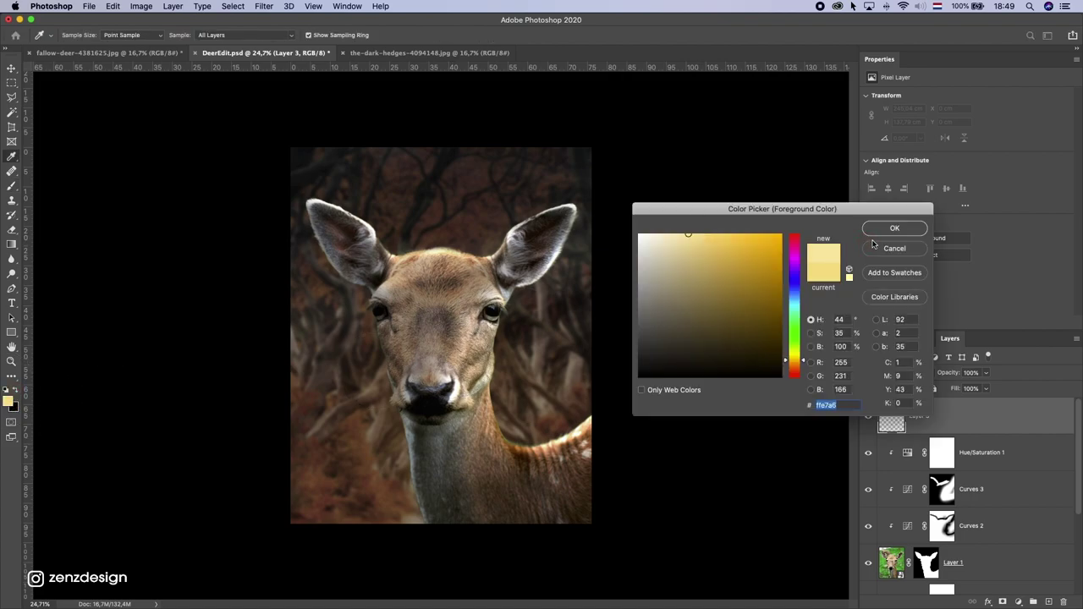
left_click(894, 228)
Step: Raise the brush opacity to 100% and paint a single pale yellow dab on Layer 3 beside the deer's muzzle
left_click(431, 351)
key("super+z")
left_click(258, 37)
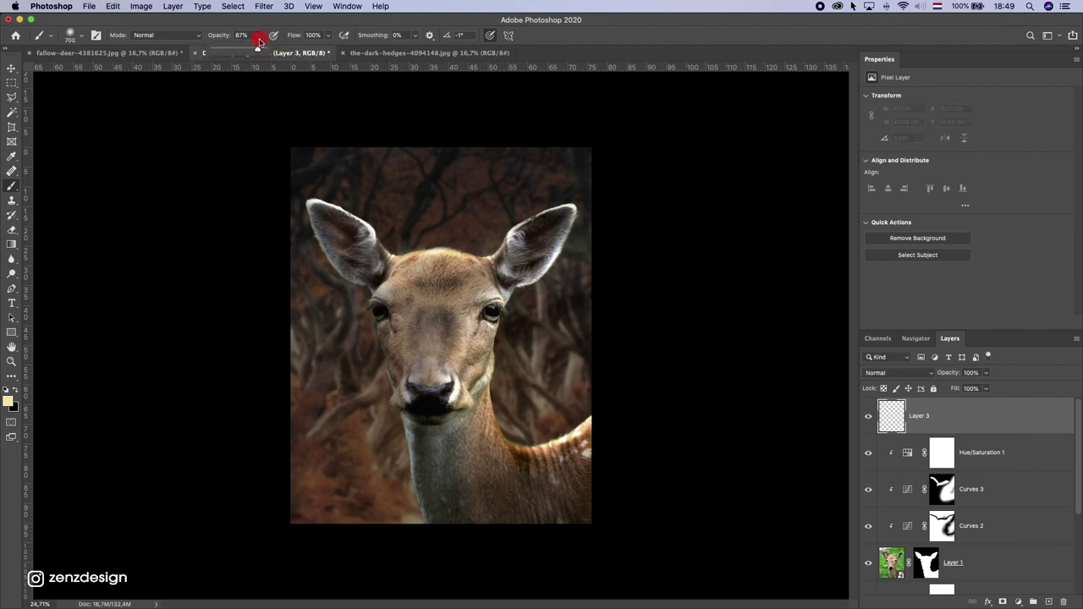
left_click(446, 405)
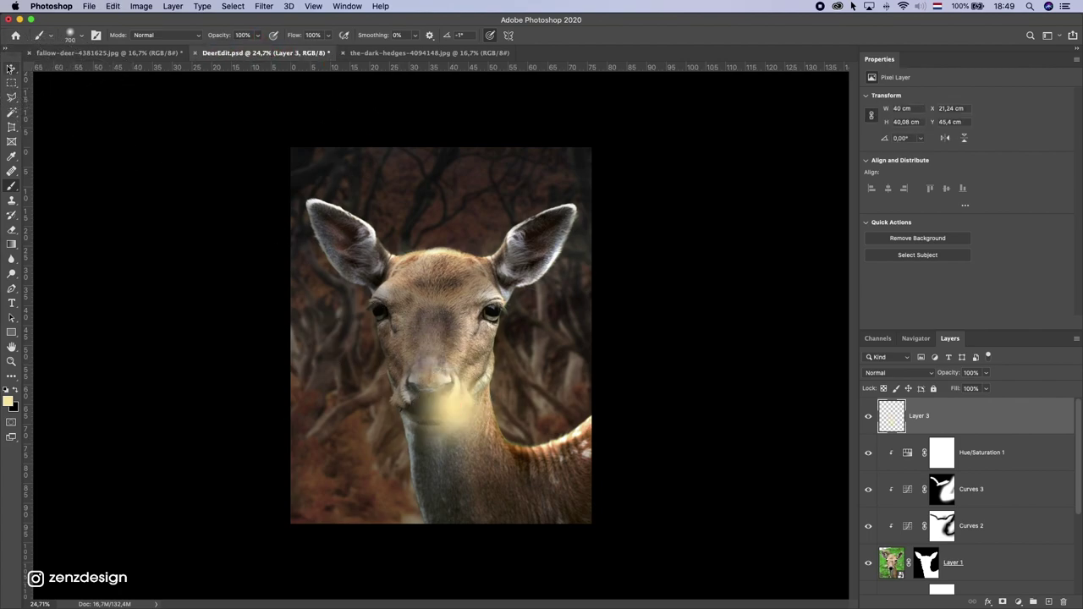
Step: Move the yellow dab to the image's right edge and scale it up to about 79 cm wide as a soft glow
key("v")
mouse_move(606, 356)
left_mouse_down()
mouse_move(611, 290)
mouse_move(563, 319)
mouse_move(559, 296)
mouse_move(584, 330)
left_mouse_up()
key("super+t")
left_click_drag(684, 386, 761, 464)
left_click_drag(641, 338, 664, 350)
key("Return")
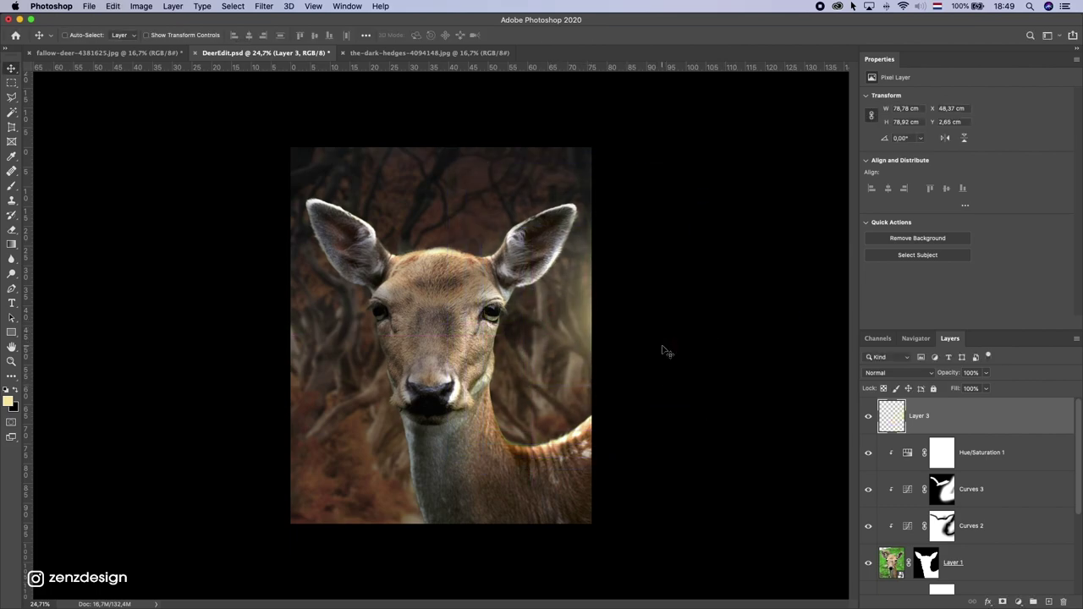
Step: Desaturate the glow on Layer 3 with Hue/Saturation and nudge it slightly along the image's right edge
key("super+u")
left_click(749, 256)
key("Return")
mouse_move(596, 282)
left_mouse_down()
mouse_move(568, 292)
mouse_move(594, 282)
left_mouse_up()
Step: Add a new empty layer directly above Hue/Saturation 1 and clip it to the deer
left_click(981, 452)
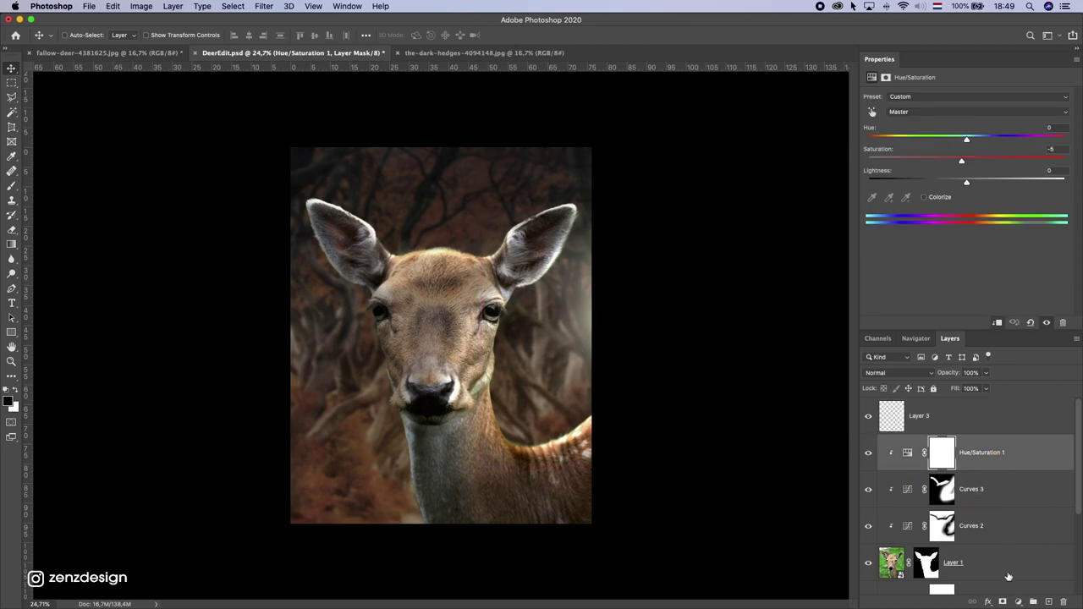
left_click(1049, 601)
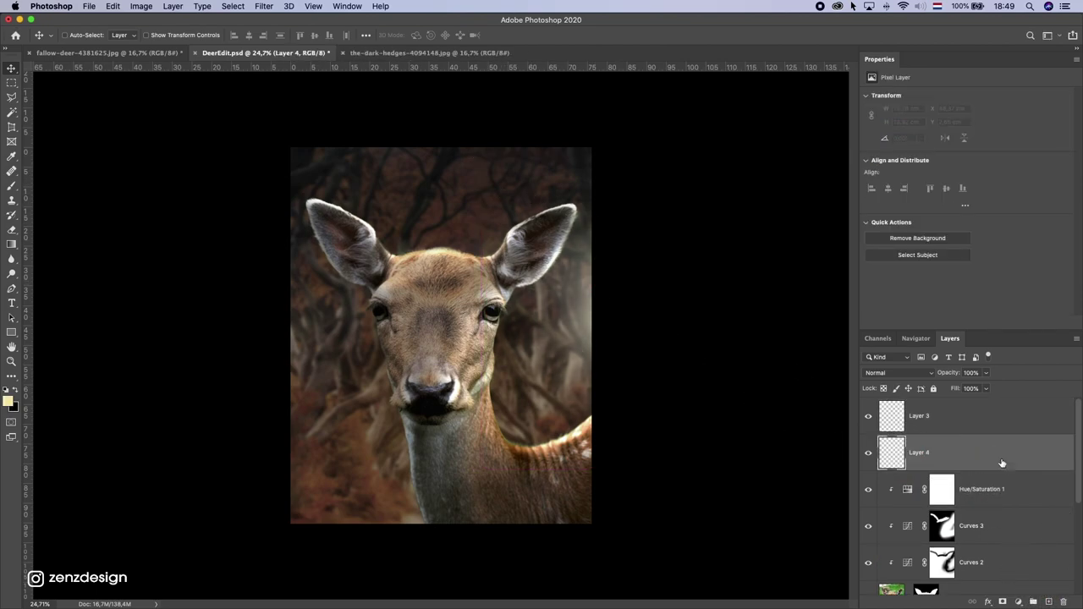
right_click(1002, 463)
left_click(901, 331)
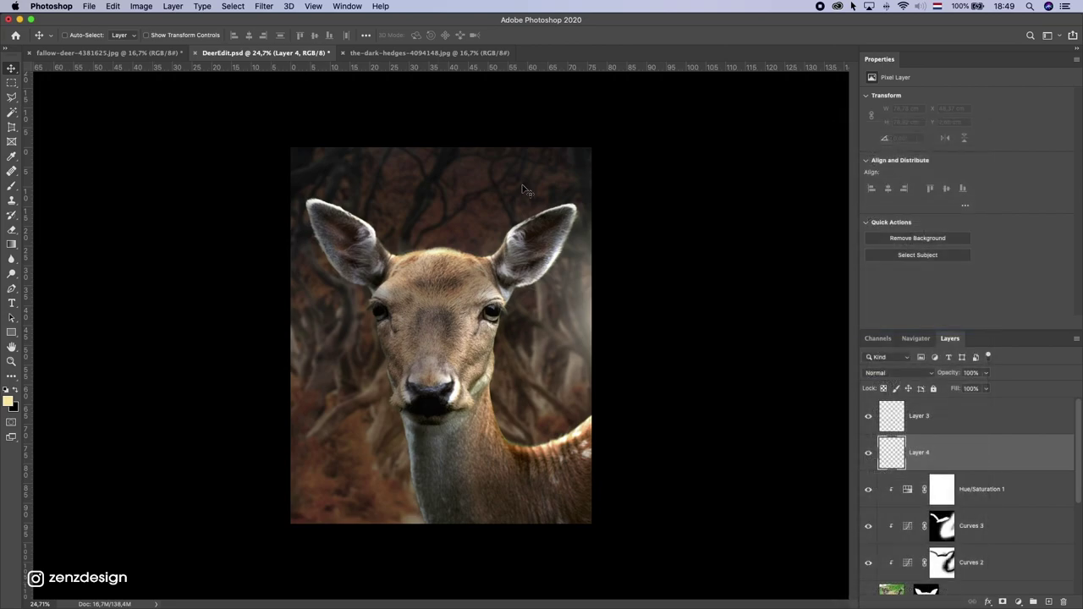
Step: Fill the clipped Layer 4 with 50% Gray and set its blend mode to Overlay
left_click(112, 7)
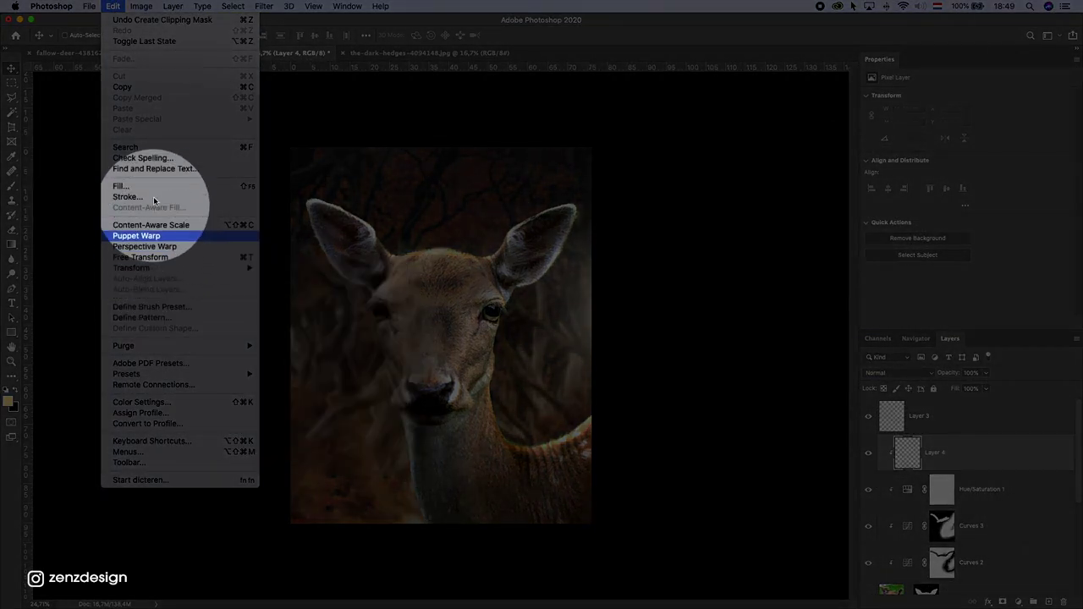
left_click(154, 185)
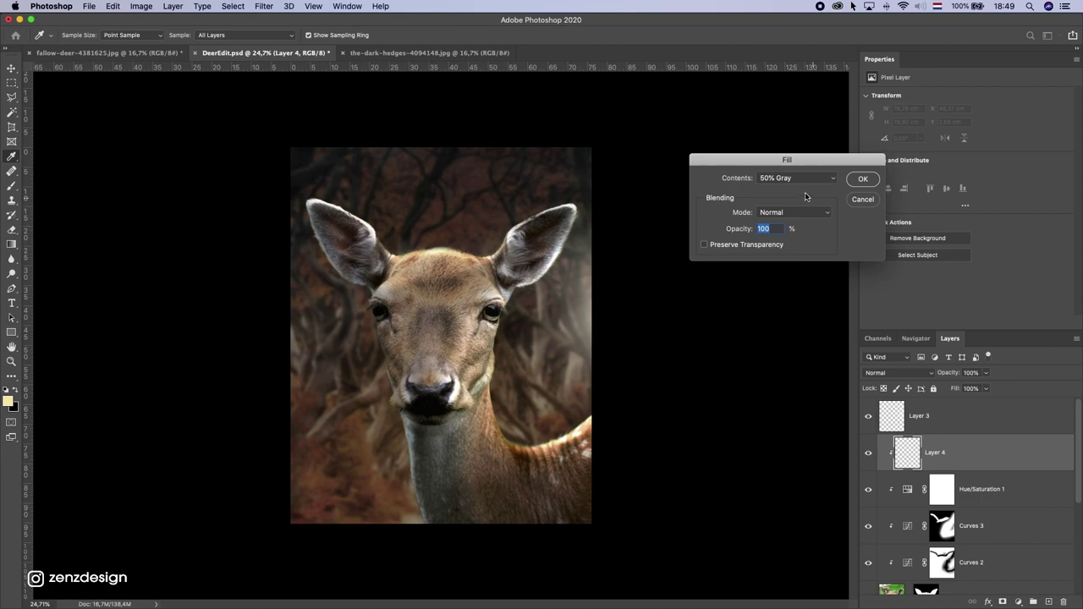
left_click(861, 181)
left_click(897, 372)
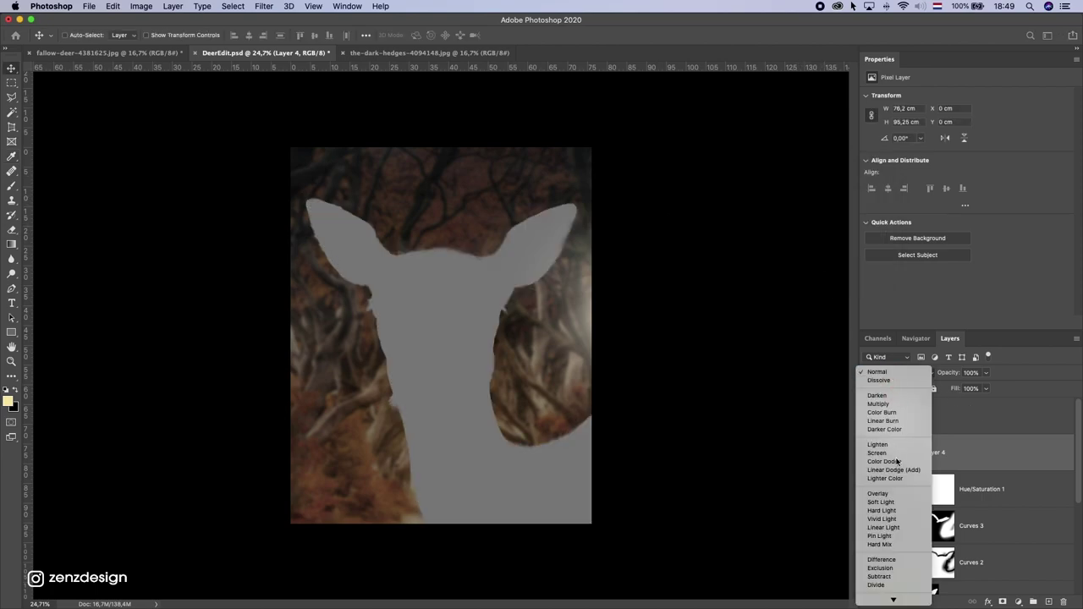
left_click(875, 491)
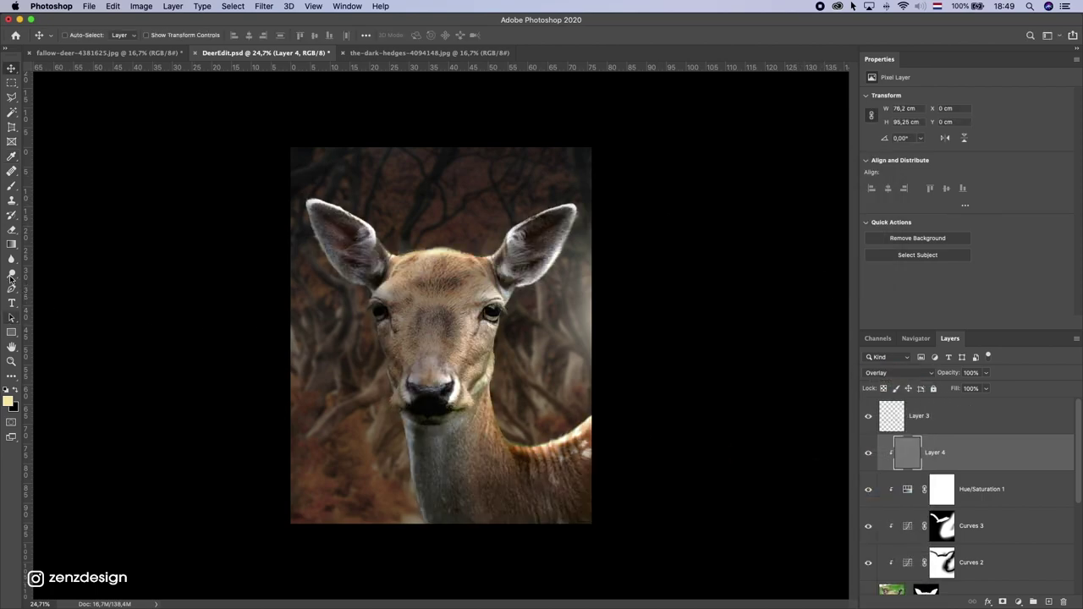
Step: Choose the Burn tool with its range set to Highlights and its exposure to 43%
left_click(10, 277)
left_click(53, 283)
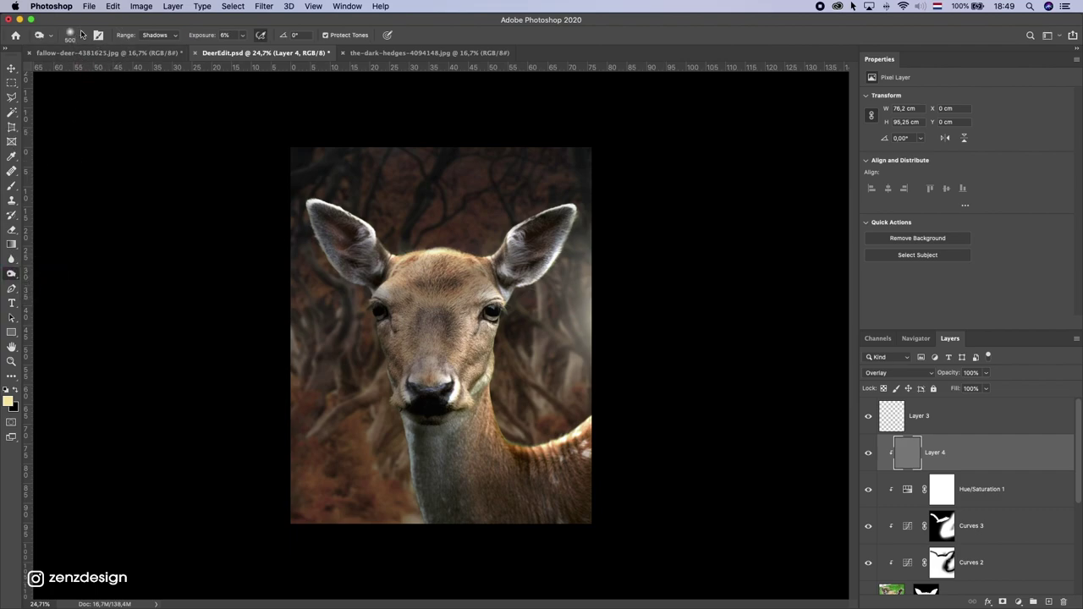
left_click(157, 34)
left_click(156, 56)
left_click(242, 35)
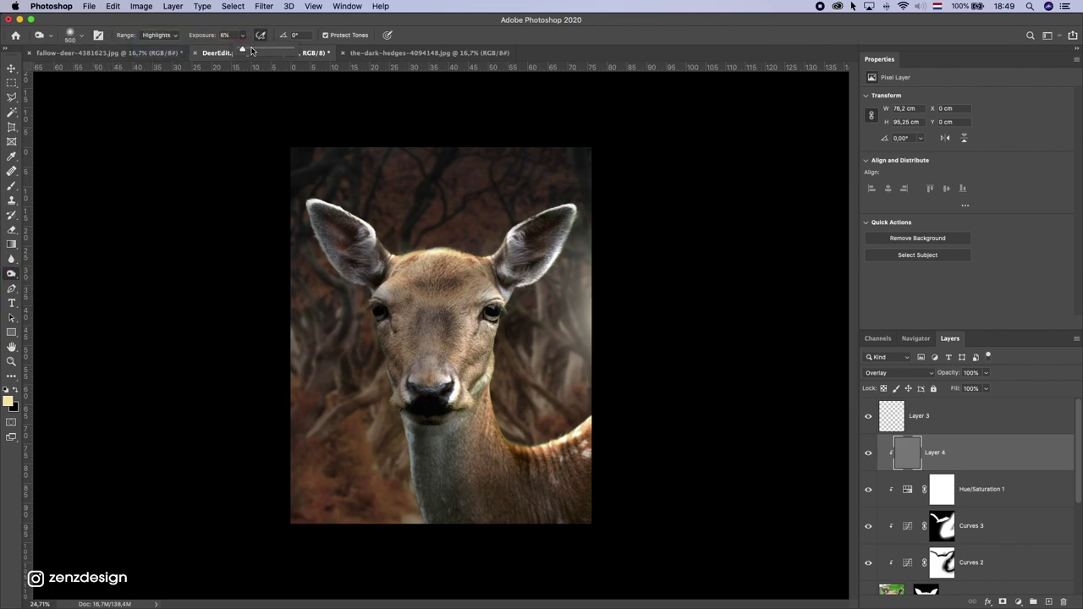
left_click_drag(261, 51, 264, 52)
left_click(157, 35)
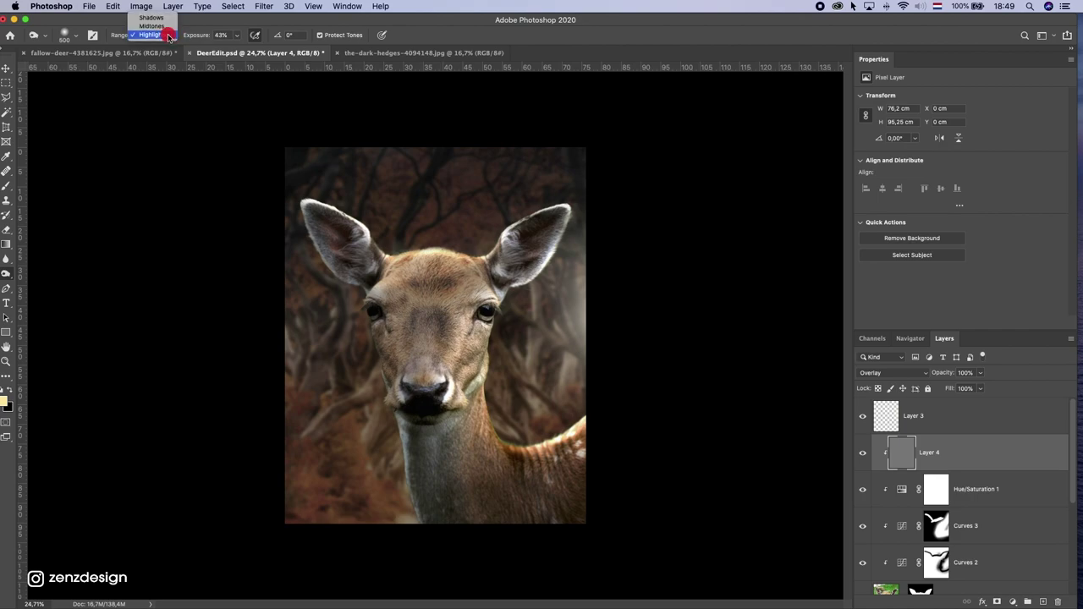
left_click(155, 34)
left_click(25, 19)
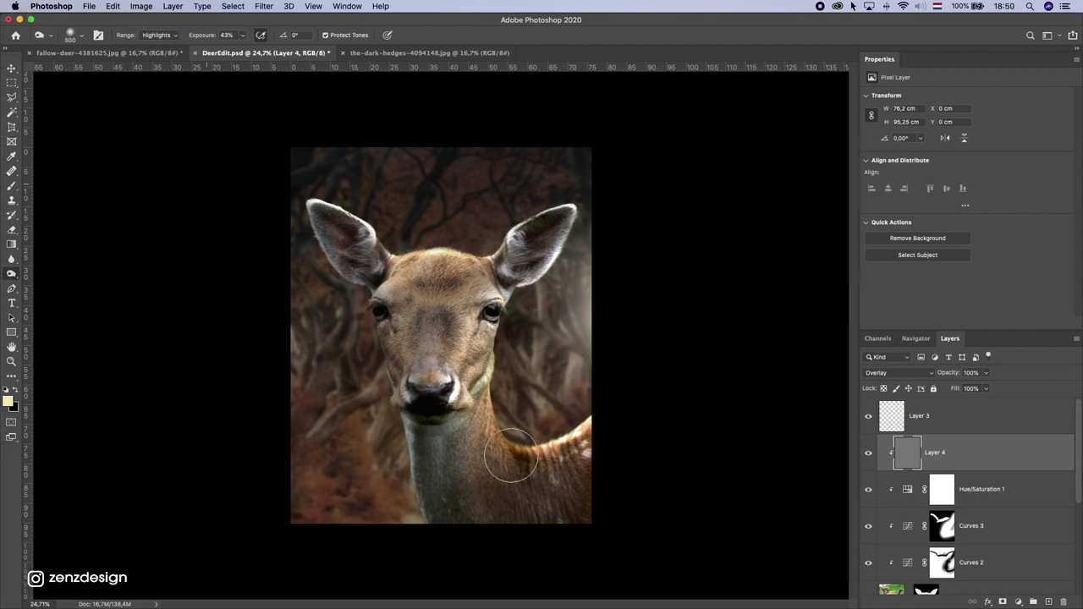
Step: Lower the Burn exposure to 33% and darken the highlights on the deer's lower neck on Layer 4
left_click(390, 384, "ctrl+alt")
key("super+z")
key("bracketright")
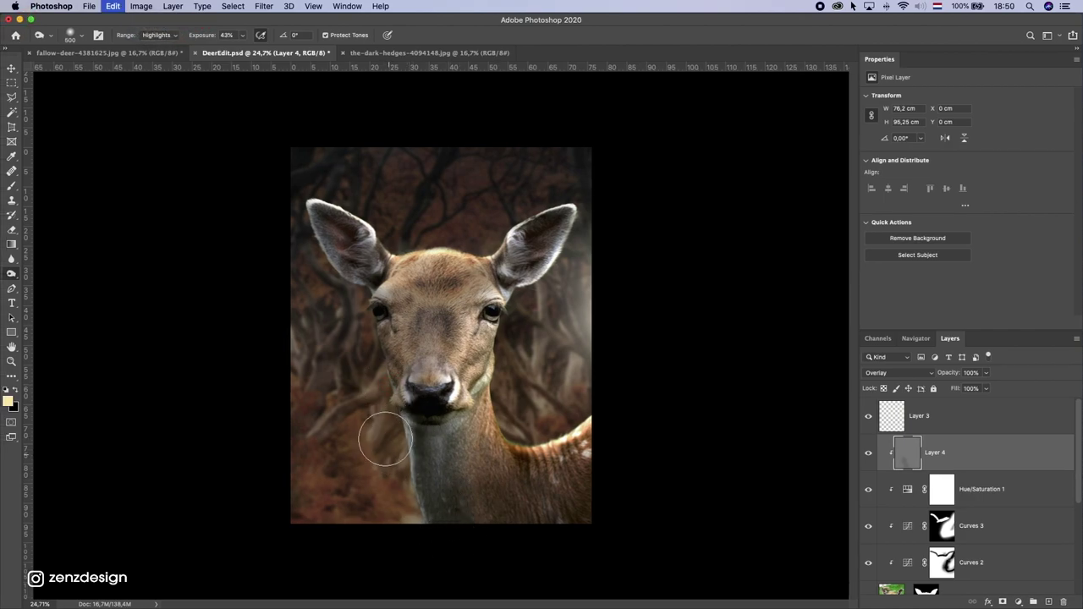
left_click(242, 35)
left_click_drag(242, 50, 236, 50)
left_click(265, 114)
left_click_drag(451, 481, 463, 496)
left_click_drag(407, 376, 401, 346)
key("super+z")
Step: Reduce the Burn brush size and darken the highlights along the deer's ear at the image's left side
key("bracketleft")
key("bracketleft")
key("bracketleft")
key("bracketleft")
left_click_drag(316, 197, 369, 261)
key("bracketleft")
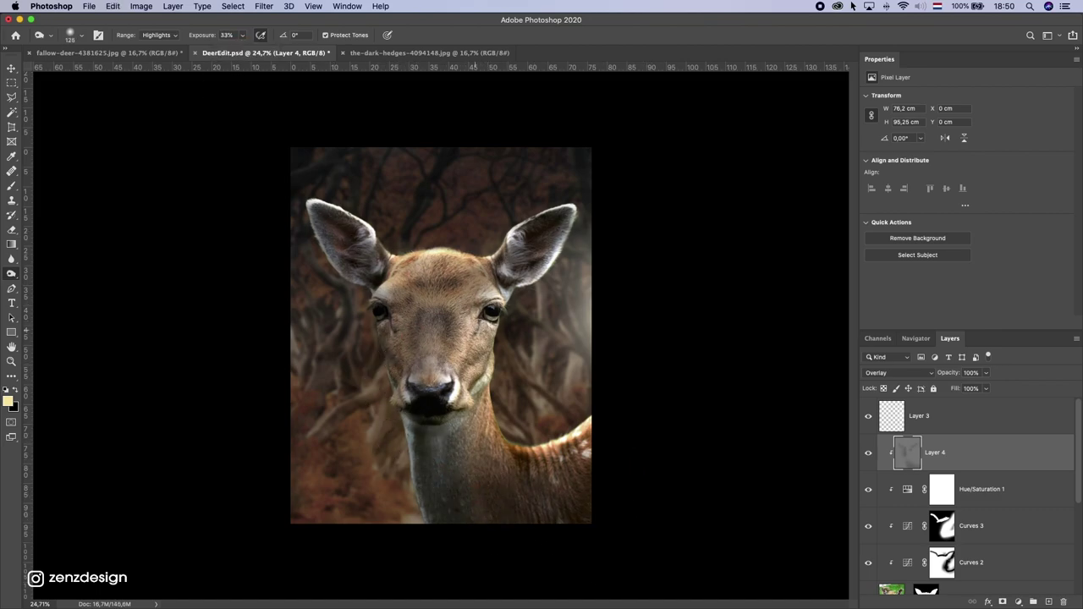
Step: Enlarge the Burn brush and darken the shaded side of the deer's face from forehead to muzzle
key("bracketright")
key("bracketright")
key("bracketright")
key("bracketright")
key("bracketright")
key("bracketright")
mouse_move(396, 251)
left_mouse_down()
mouse_move(422, 291)
mouse_move(404, 390)
left_mouse_up()
Step: Set the Burn range to Midtones and exposure to 21%, and darken the deer's cheek and the shaded edge of its neck
left_click(159, 34)
left_click(154, 26)
left_click(242, 35)
left_click_drag(242, 50, 237, 51)
left_click(291, 264)
mouse_move(406, 377)
left_mouse_down()
mouse_move(407, 325)
mouse_move(411, 480)
left_mouse_up()
left_click_drag(435, 527, 449, 515)
Step: Set the Burn range to Shadows and exposure to 10%, and darken the area below the deer's chin and the base of its neck
key("bracketleft")
key("bracketleft")
key("bracketleft")
key("bracketleft")
key("bracketleft")
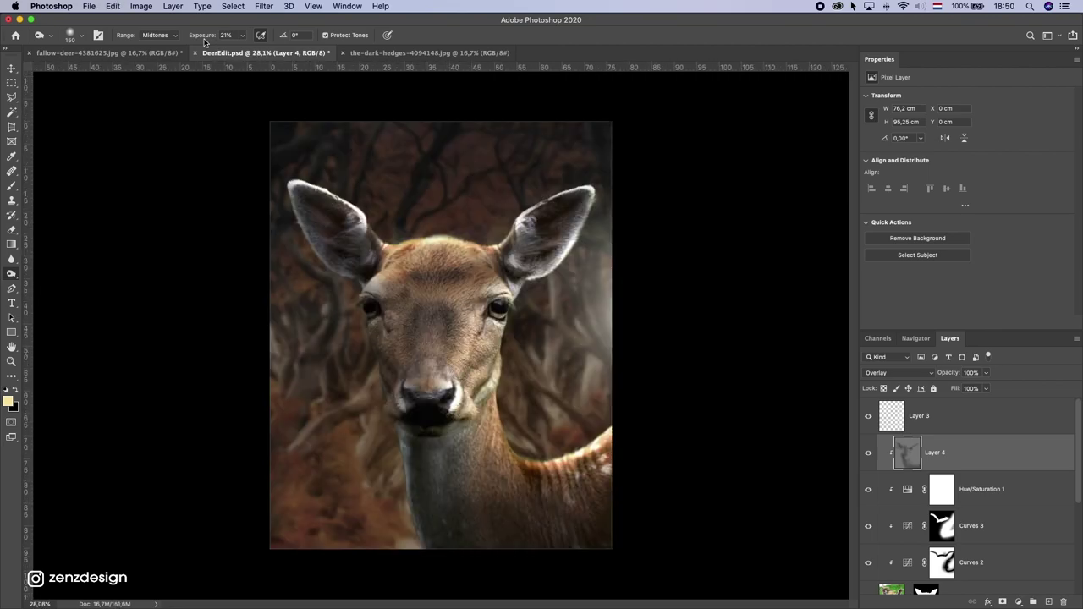
left_click(155, 34)
left_click(155, 23)
left_click(242, 35)
left_click_drag(237, 49, 225, 49)
left_click(427, 444)
key("bracketright")
key("bracketright")
key("bracketright")
key("bracketright")
key("bracketright")
key("bracketright")
mouse_move(465, 535)
left_mouse_down()
mouse_move(437, 492)
mouse_move(430, 558)
left_mouse_up()
Step: Activate the layer mask of the deer's Layer 1 and switch to a small black brush of 70 px
key("bracketleft")
key("bracketleft")
key("bracketleft")
key("bracketleft")
key("bracketleft")
scroll(609, 312, "down", 1)
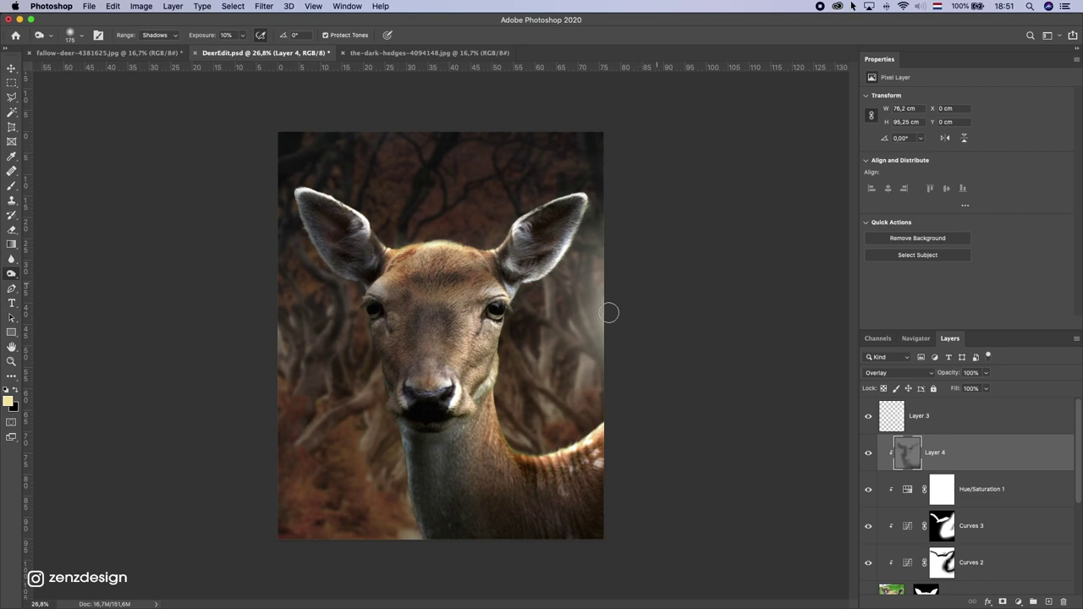
scroll(593, 321, "up", 3)
scroll(516, 445, "down", 2)
left_click(942, 562)
left_click(907, 563)
scroll(907, 550, "down", 1)
key("alt+bracketleft")
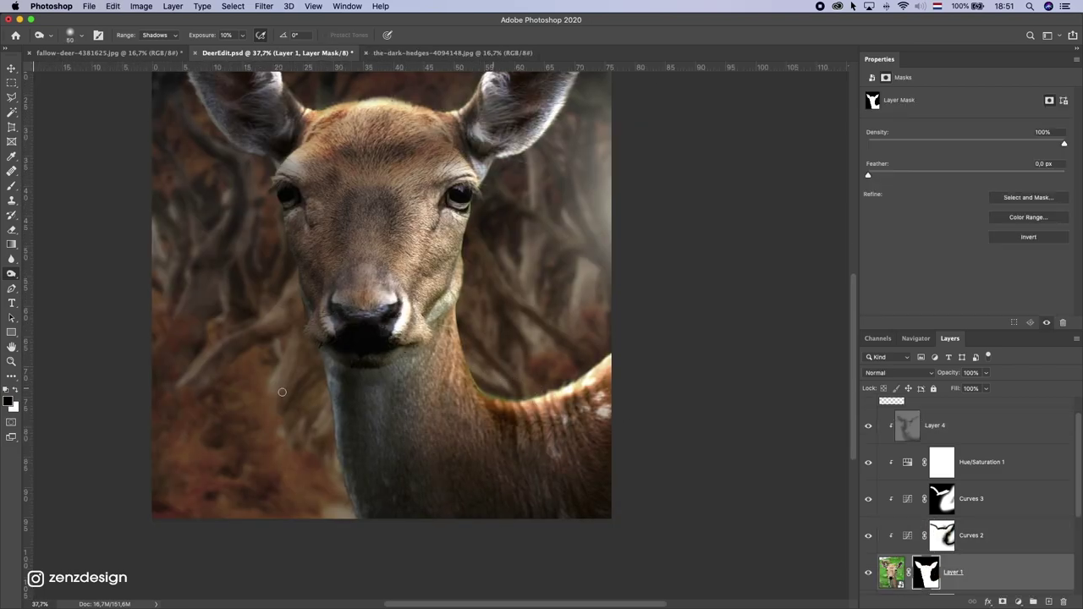
key("b")
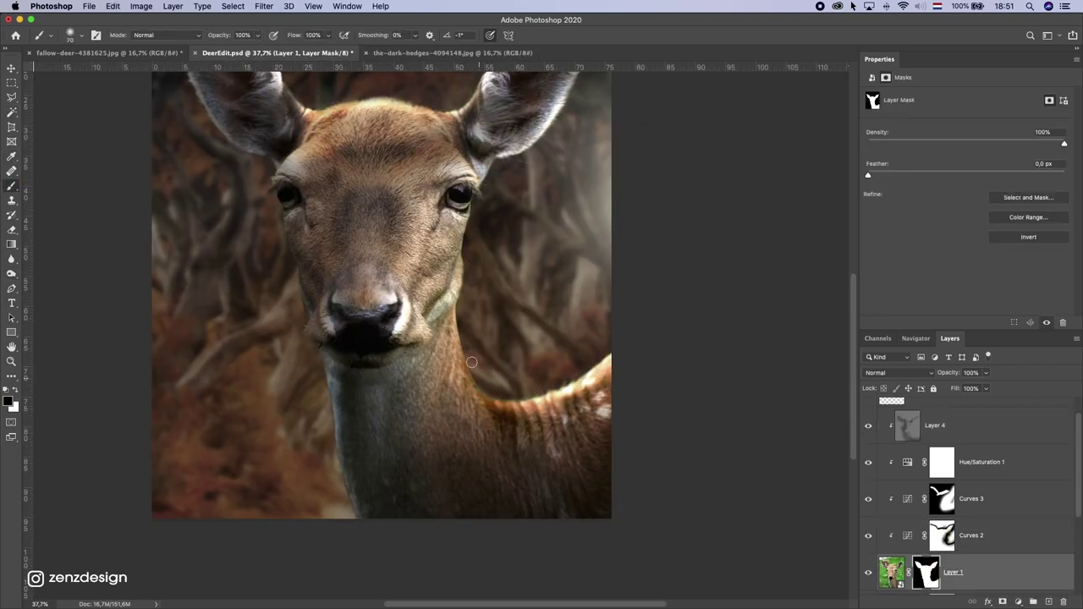
Step: Fit the whole image in view and save DeerEdit.psd
scroll(525, 355, "down", 5)
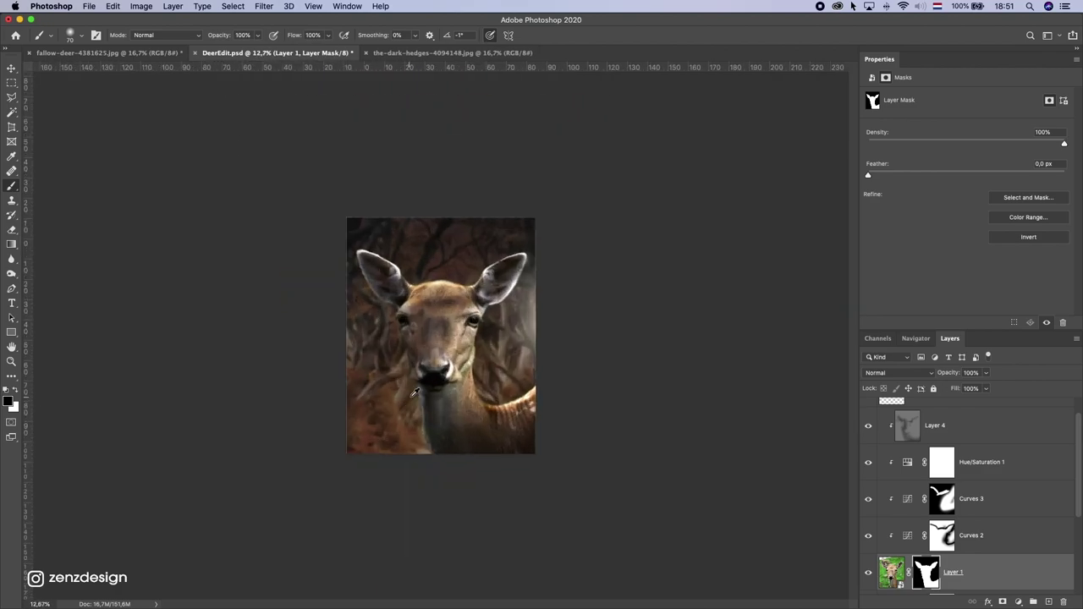
key("super+0")
key("super+s")
Step: Select the deer smart object on Layer 1 instead of its mask and open the Camera Raw Filter for it
left_click(11, 69)
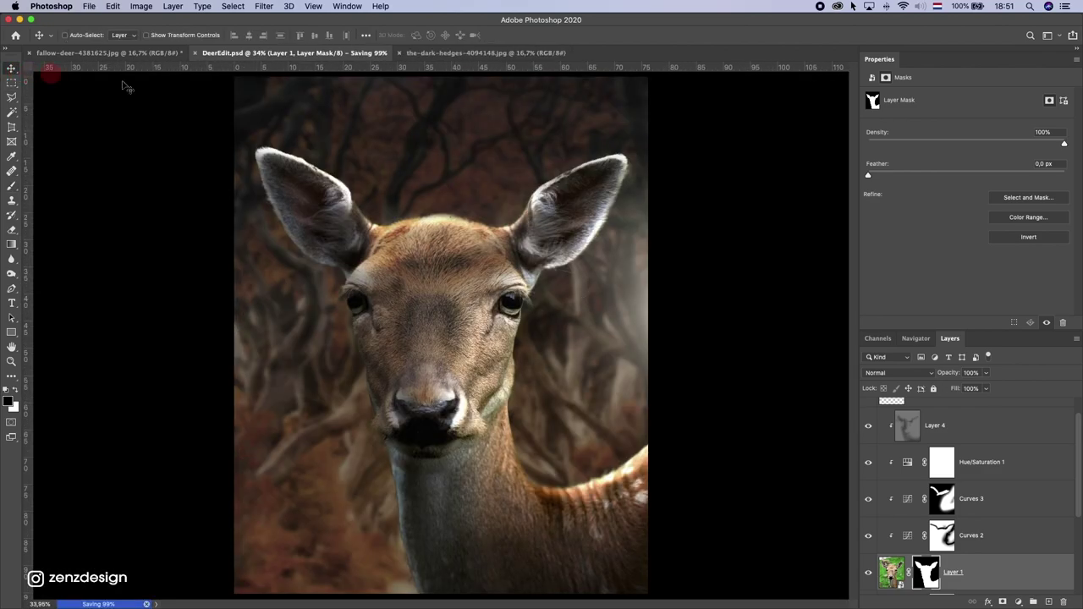
left_click(434, 329, "super")
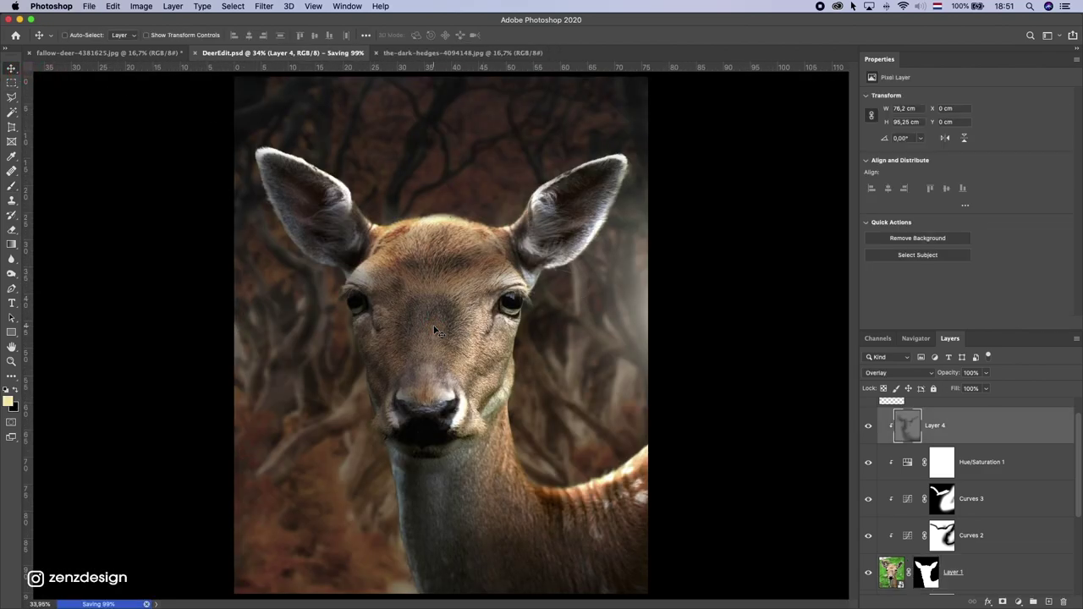
left_click(890, 572)
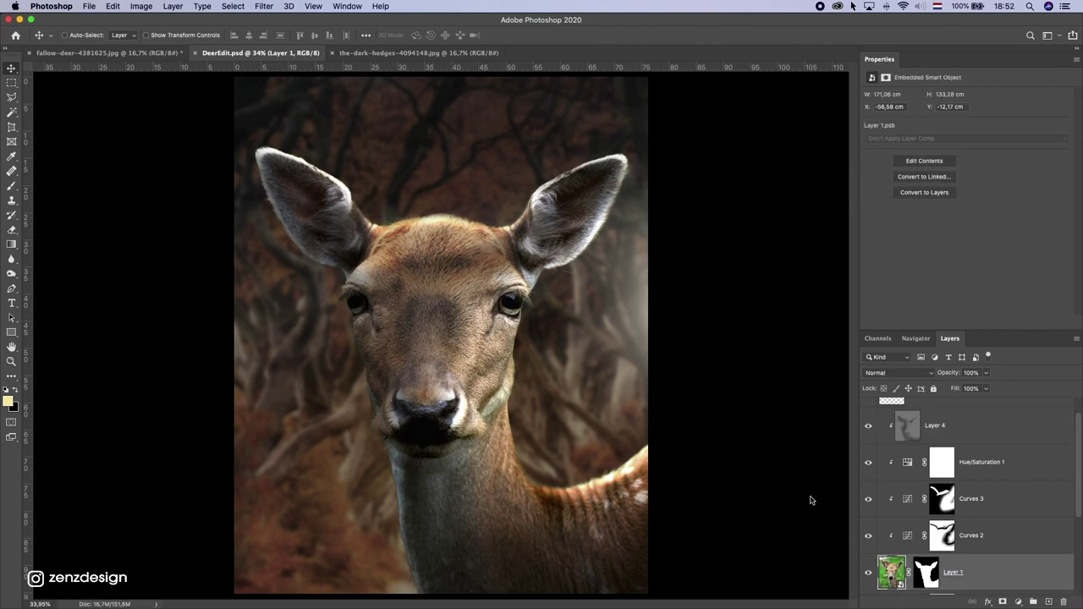
left_click(266, 6)
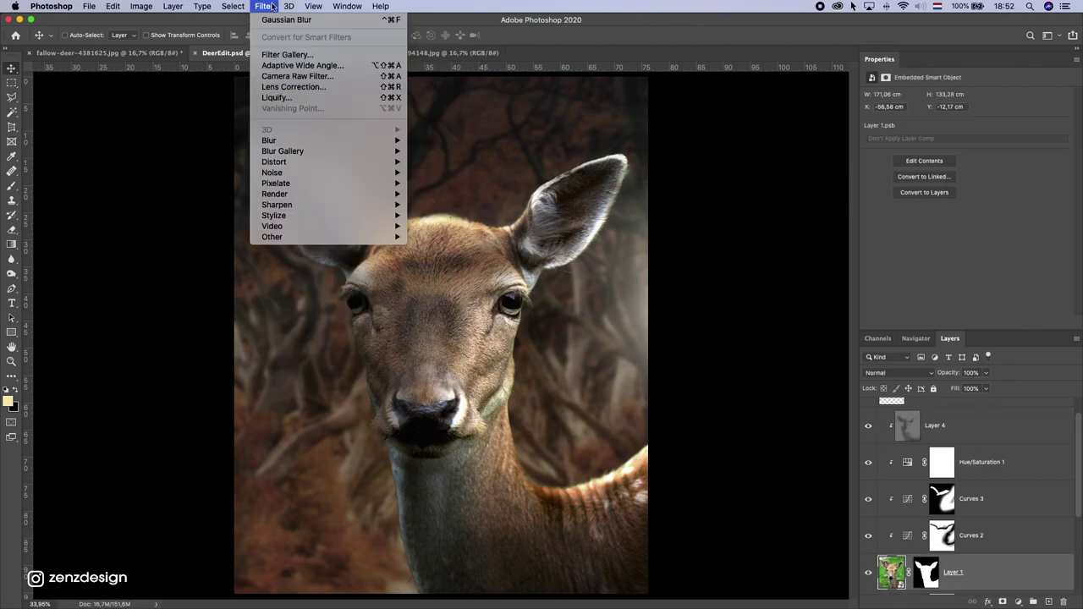
left_click(301, 77)
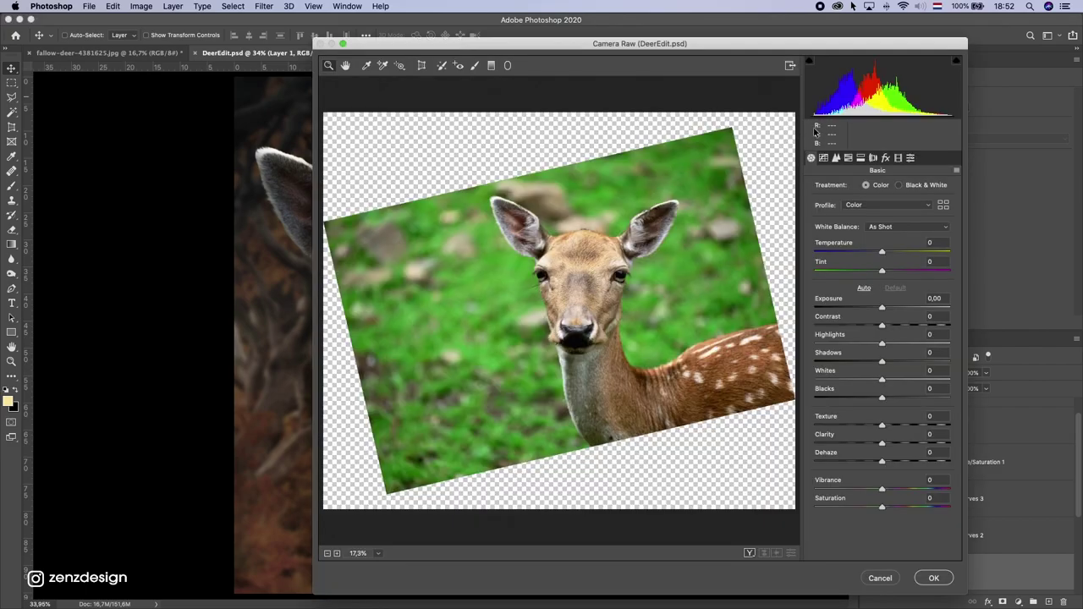
Step: Set the deer's sharpening amount to about 68 and luminance noise reduction to about 18, and apply the Camera Raw filter
left_click(835, 158)
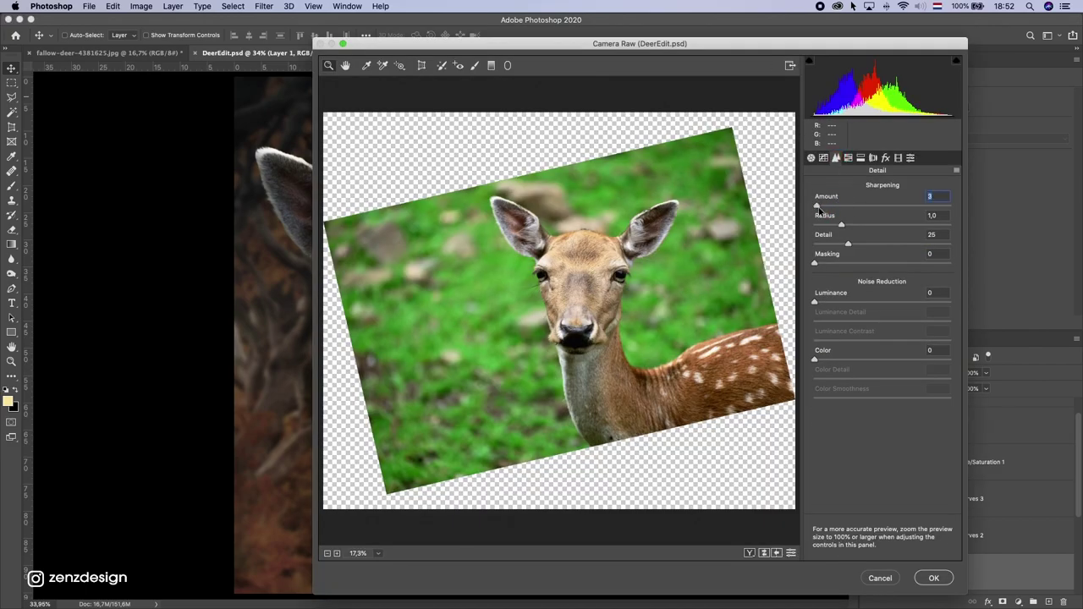
left_click(601, 263)
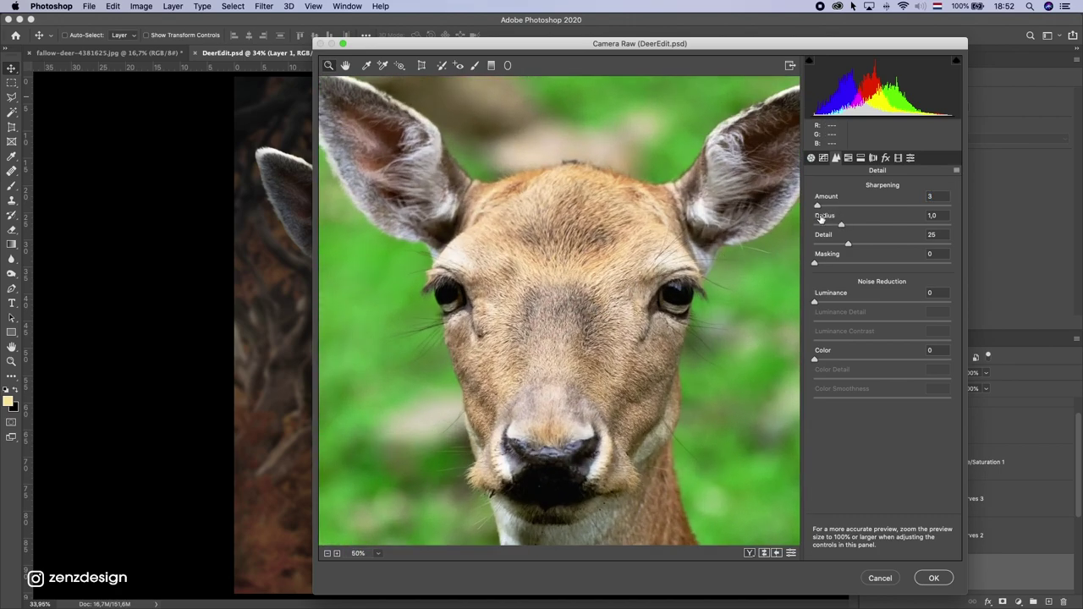
double_click(880, 205)
left_click(841, 299)
left_click_drag(827, 302, 839, 303)
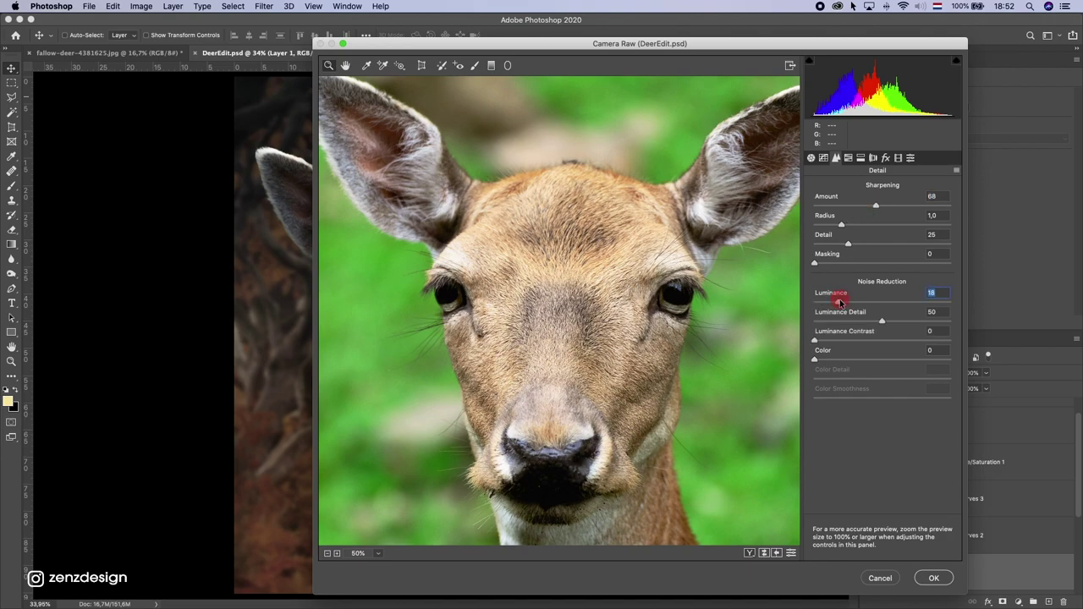
left_click(880, 205)
left_click_drag(847, 303, 842, 304)
left_click(929, 578)
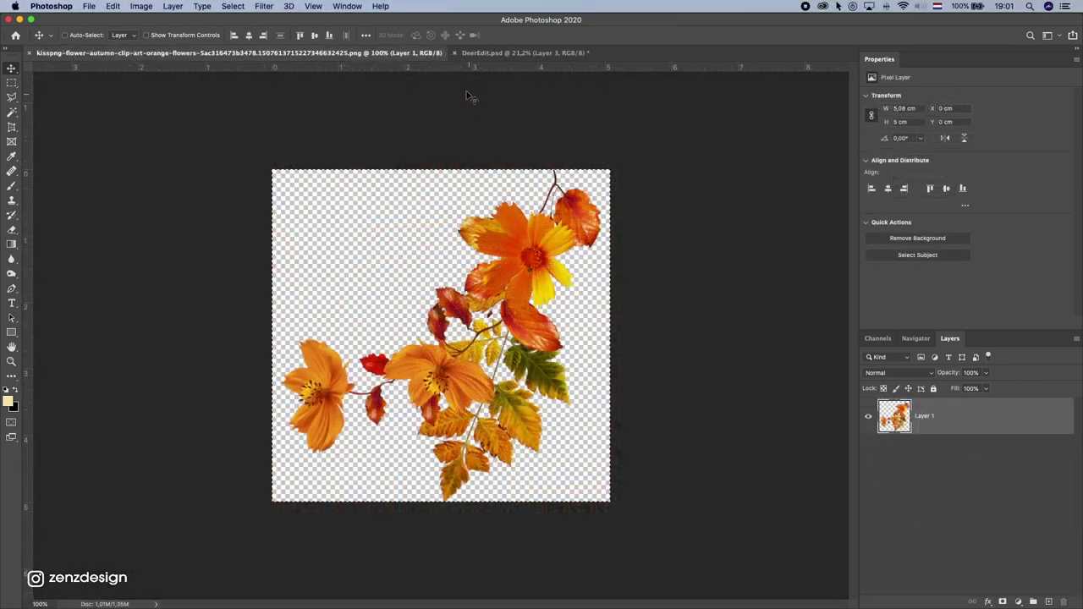
Step: Bring the orange autumn flowers into DeerEdit.psd as the topmost layer and convert it to a smart object
left_click_drag(471, 96, 636, 153)
left_click_drag(1006, 410, 945, 412)
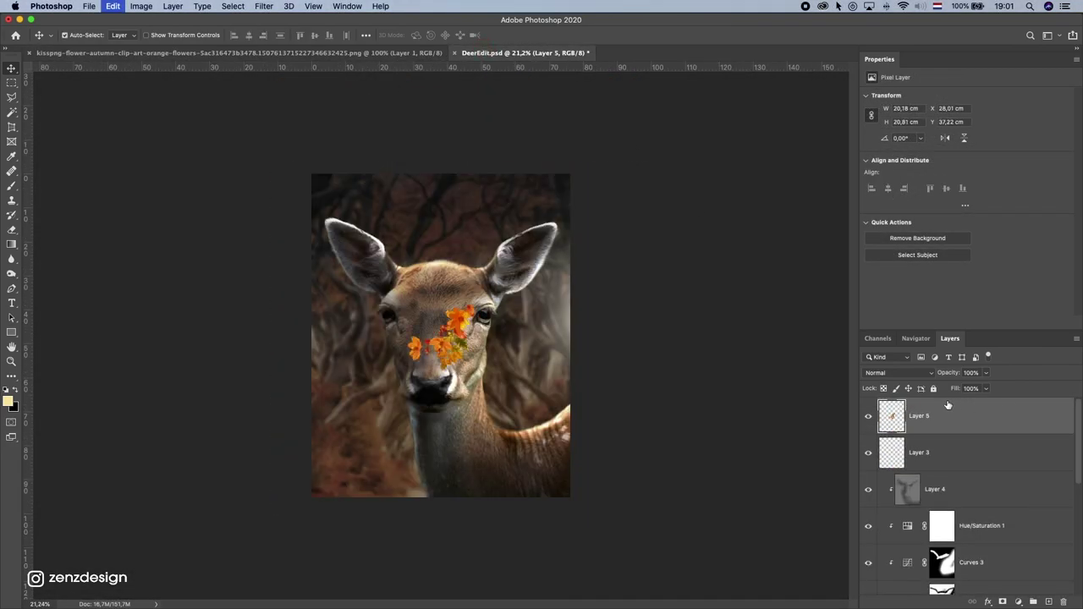
right_click(944, 421)
left_click(849, 270)
Step: Scale the flowers up to about 521%, rotate them clockwise and place them across the image's lower right corner
key("super+t")
left_click_drag(475, 301, 662, 192)
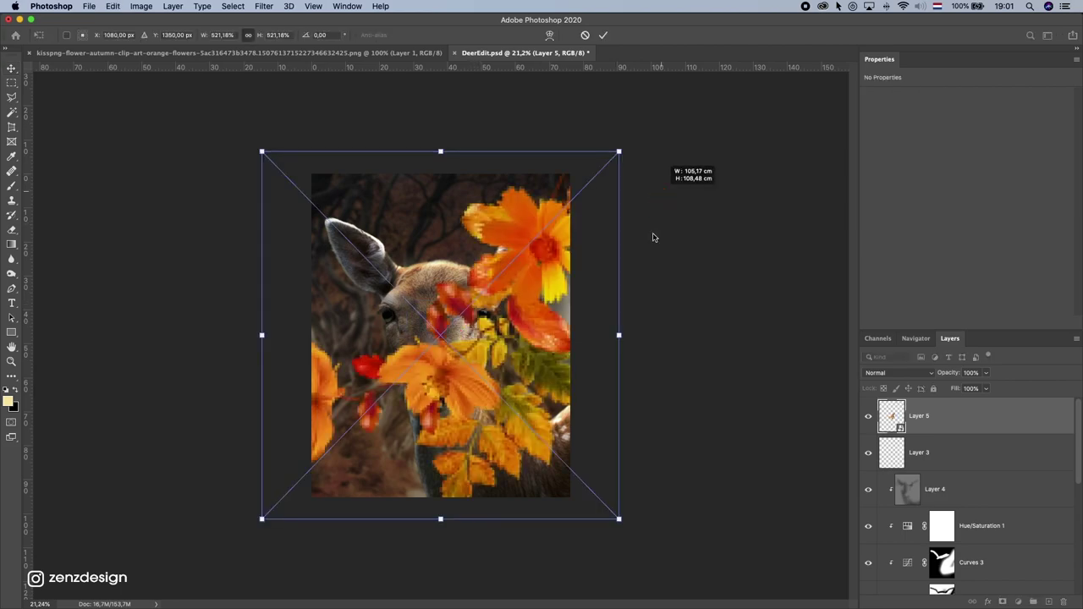
left_click_drag(640, 367, 624, 439)
left_click_drag(526, 321, 564, 438)
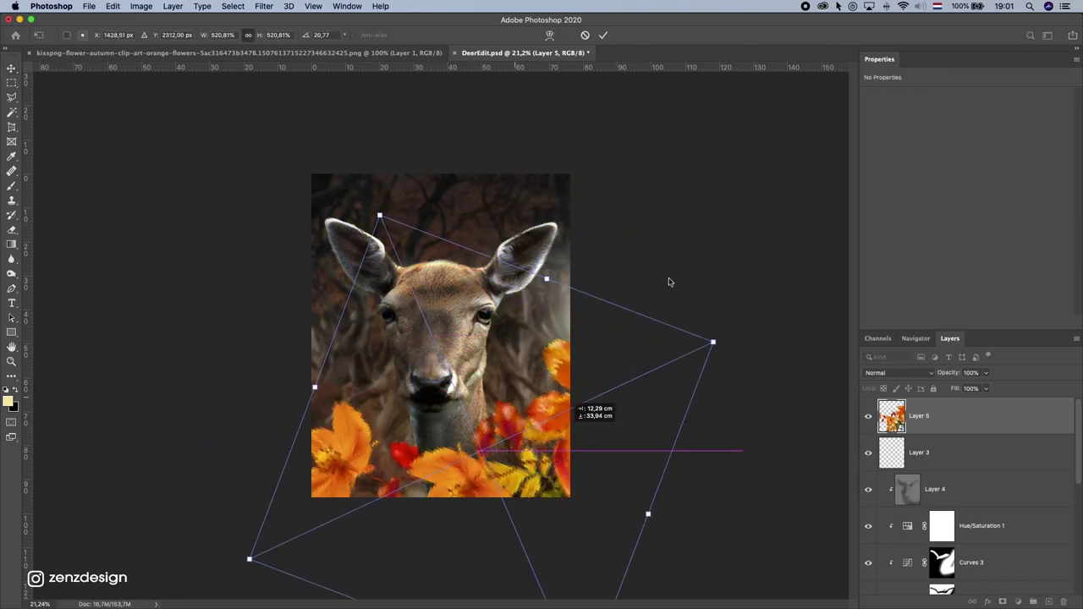
left_click_drag(647, 286, 617, 285)
left_click_drag(567, 237, 495, 233)
left_click_drag(523, 407, 571, 407)
key("Return")
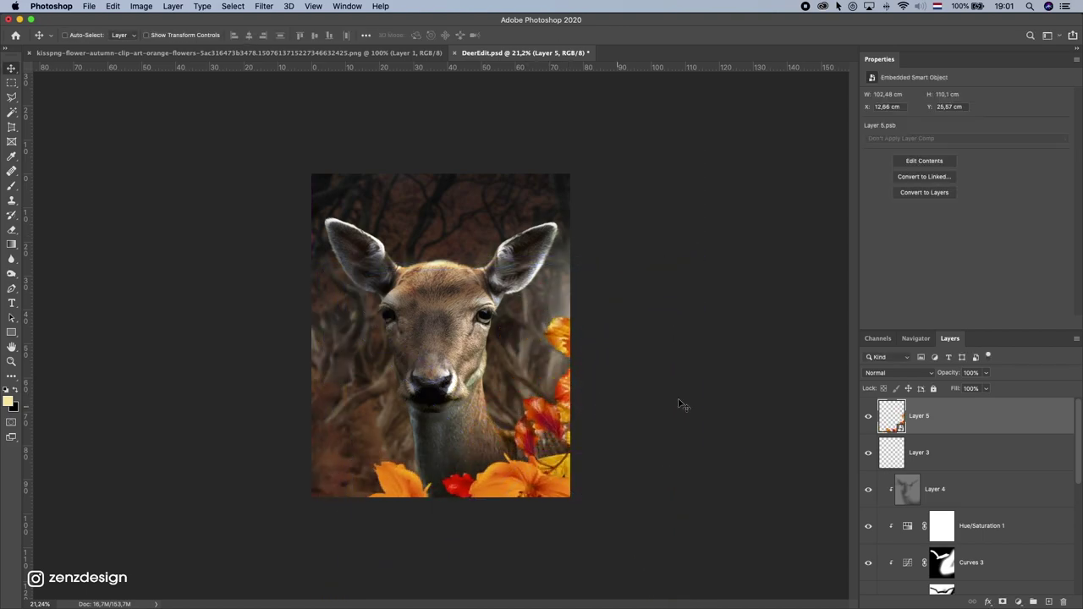
Step: Clip a Curves adjustment to the flowers, lowering the white point and pulling the midtones down to about input 133, output 55
left_click(1017, 602)
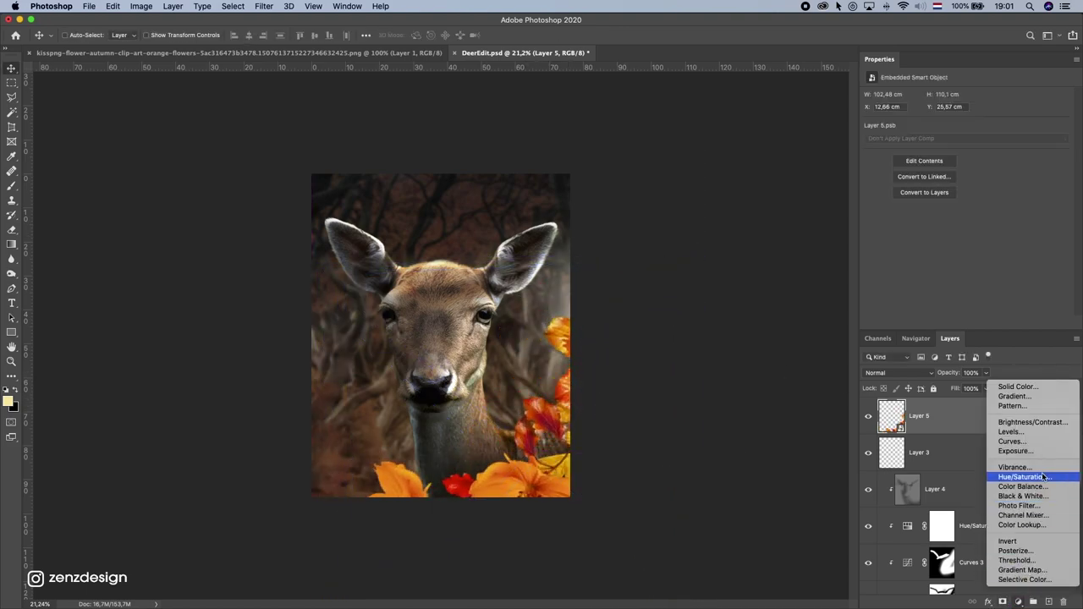
left_click(1037, 441)
left_click(996, 323)
left_click_drag(998, 177, 975, 216)
left_click_drag(1047, 128, 1049, 160)
left_click_drag(976, 216, 983, 238)
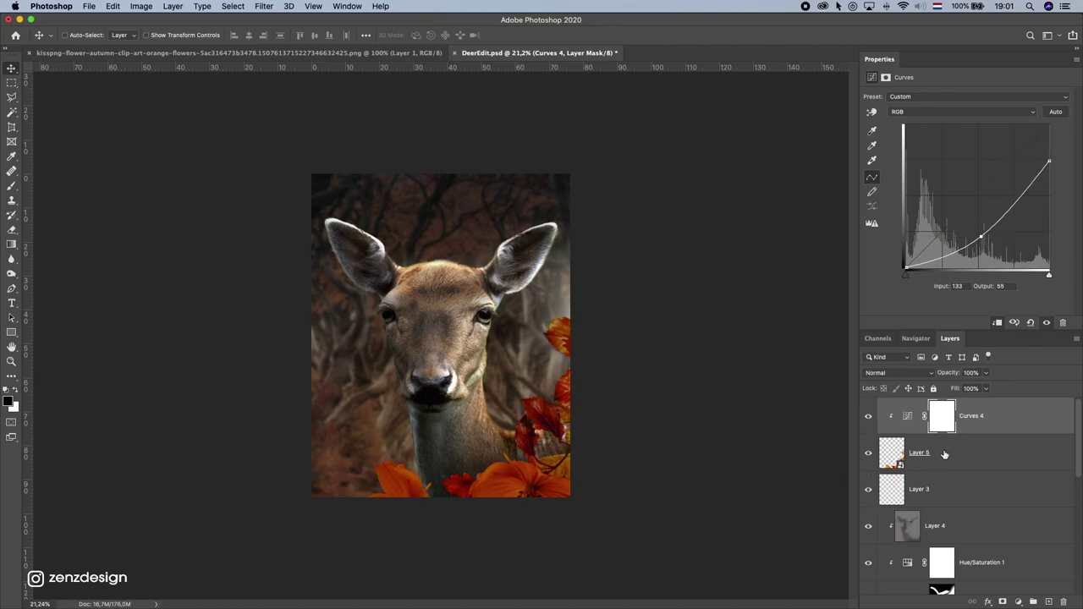
Step: Add a Hue/Saturation adjustment clipped to the flowers and set its saturation to -56
left_click(1017, 602)
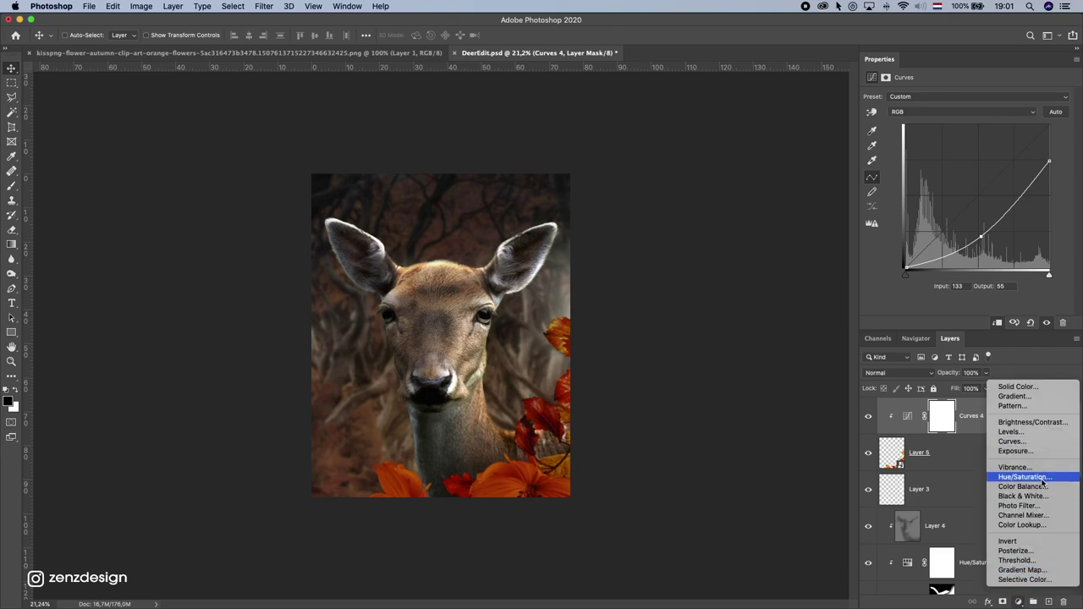
left_click(1023, 476)
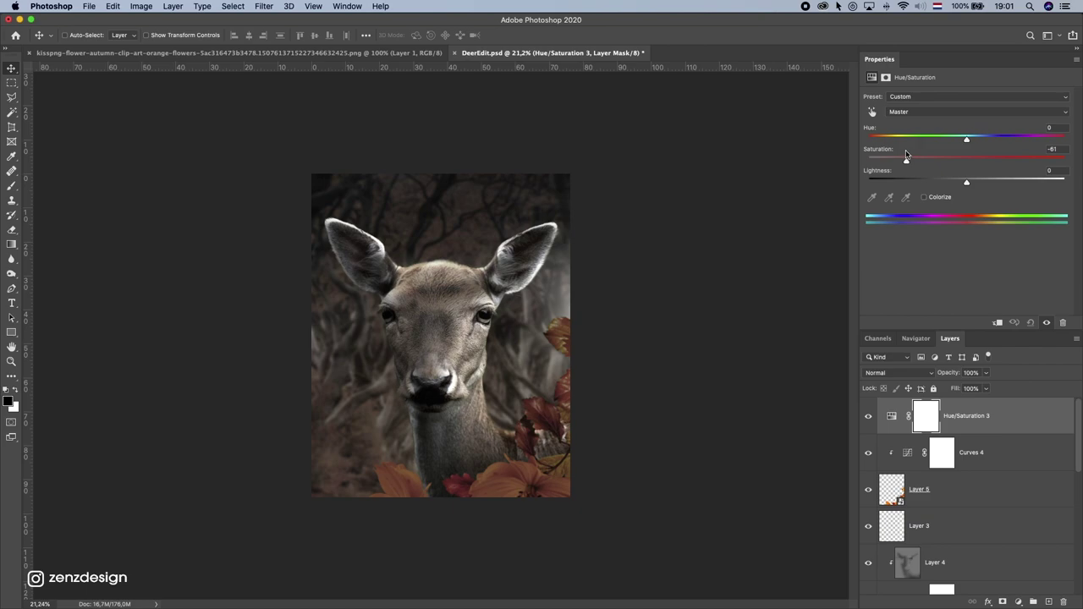
left_click(1000, 320)
left_click_drag(962, 160, 929, 159)
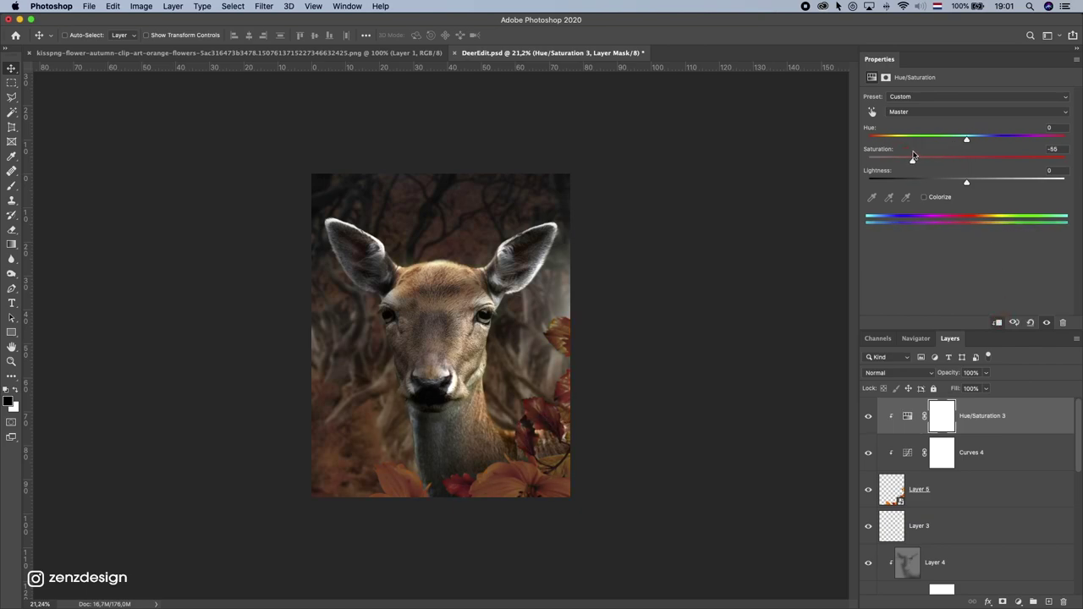
Step: Select the flowers smart object on Layer 5 and shift it slightly within the image's lower right corner
scroll(548, 370, "down", 5)
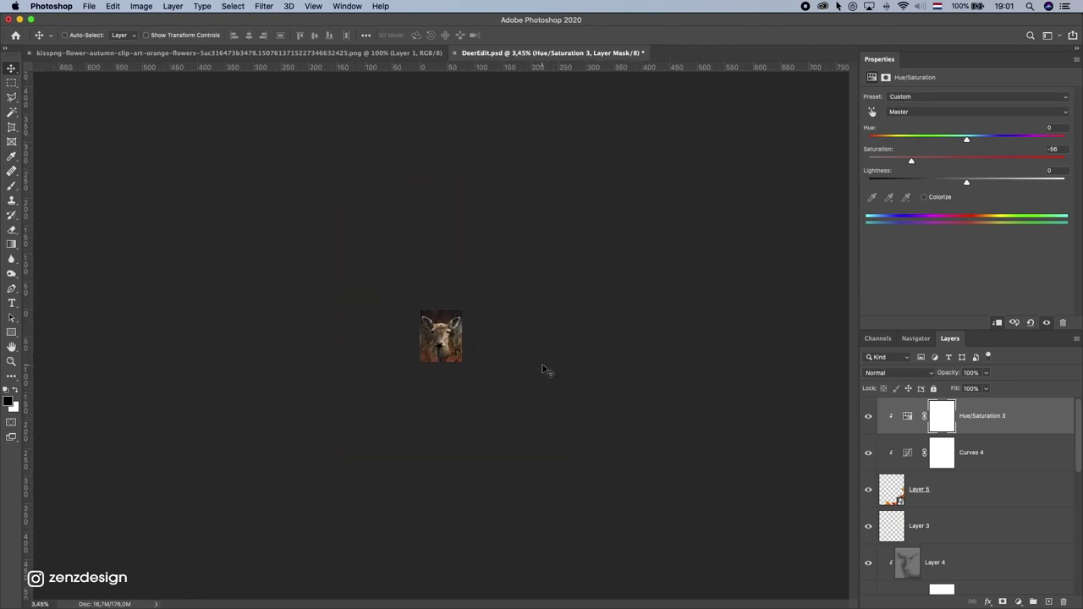
scroll(546, 370, "up", 5)
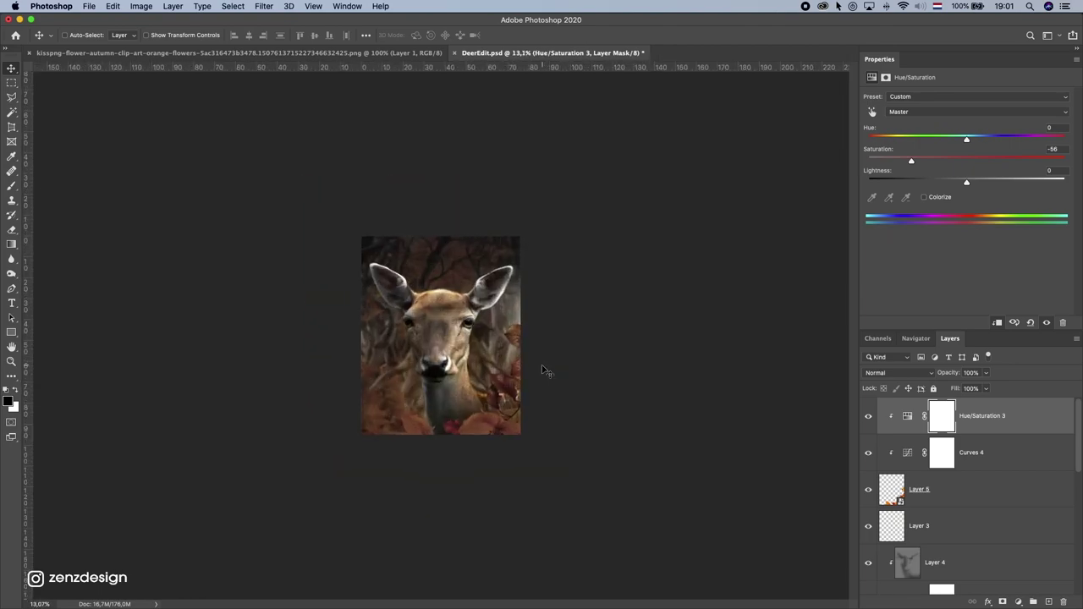
scroll(545, 371, "up", 4)
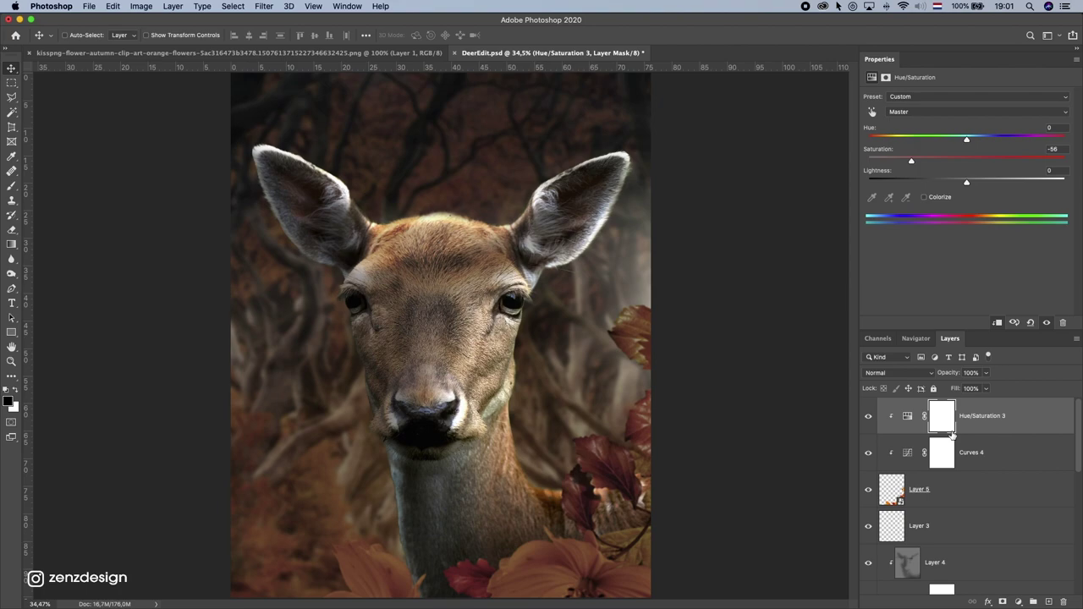
left_click(985, 495)
scroll(599, 432, "down", 3)
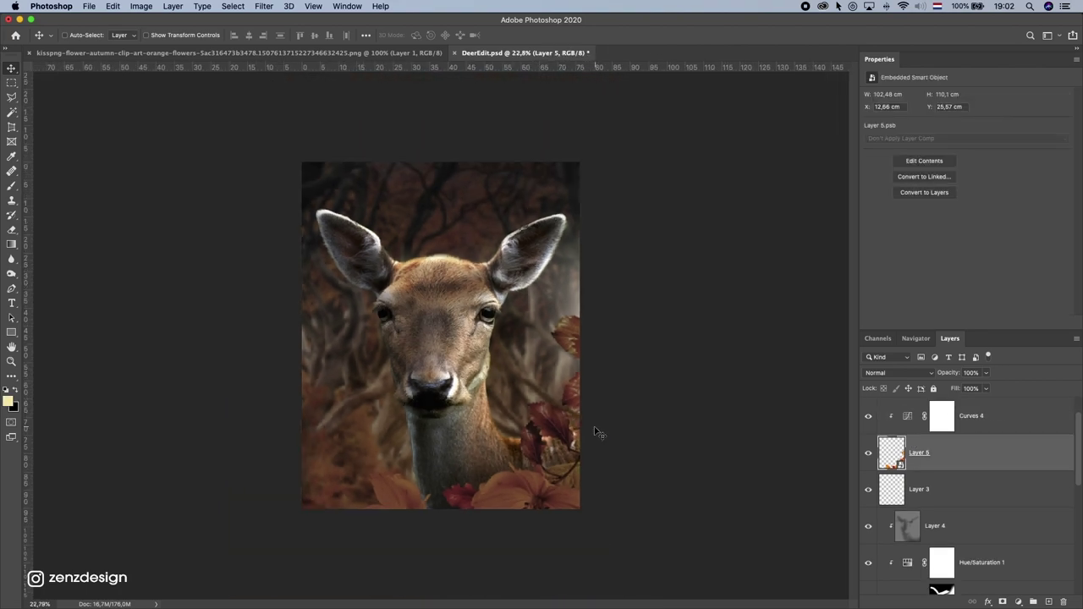
left_click_drag(582, 408, 567, 372)
Step: Apply a strong Gaussian Blur to the flowers smart object so they read as out-of-focus foreground
left_click(209, 8)
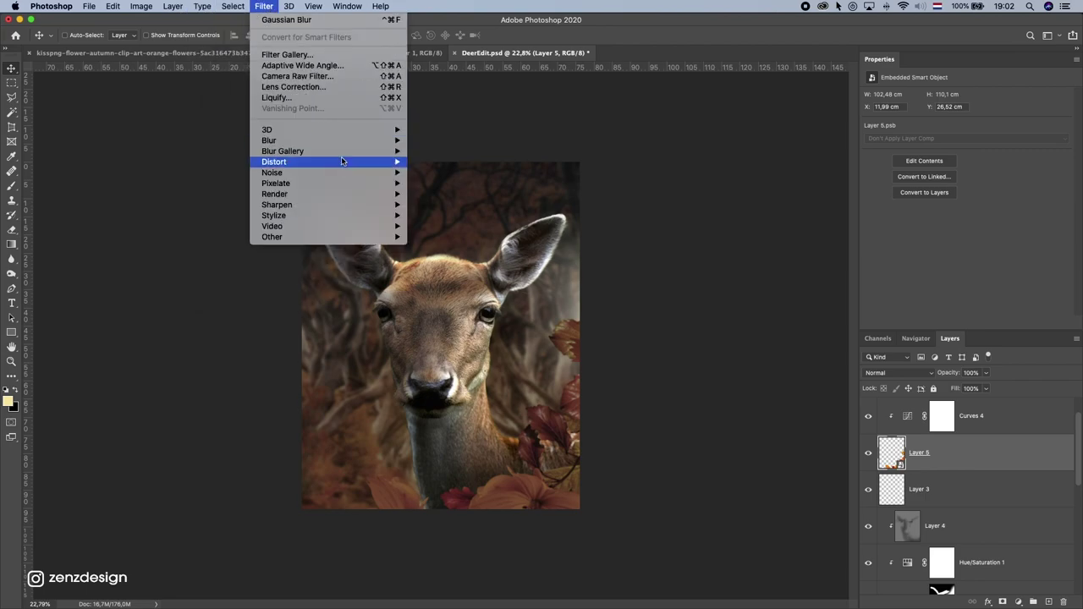
mouse_move(339, 141)
left_click(472, 182)
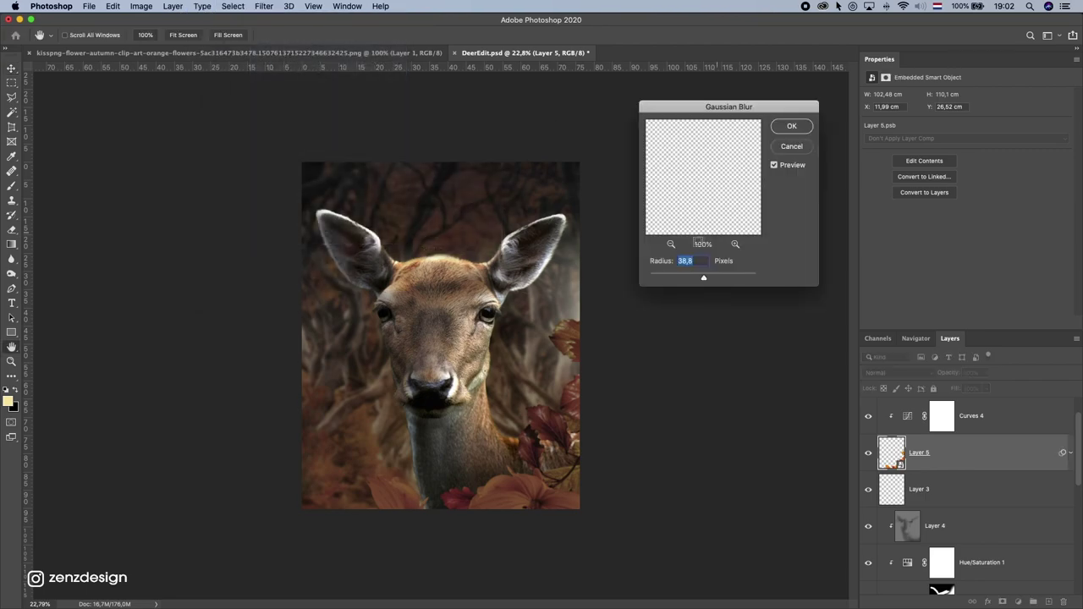
left_click_drag(699, 278, 703, 279)
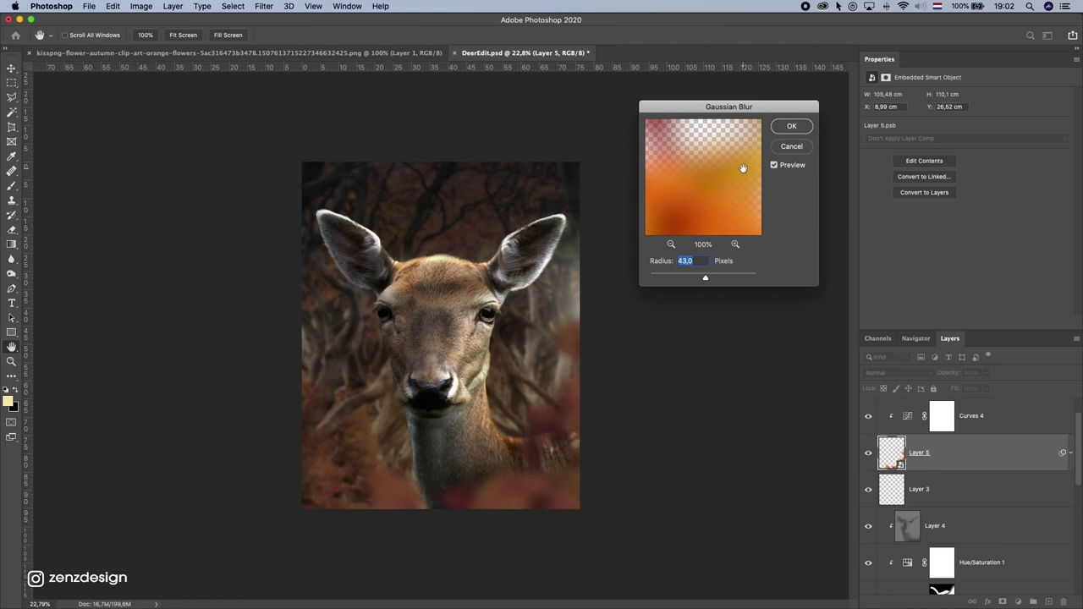
left_click_drag(711, 279, 704, 276)
left_click(791, 125)
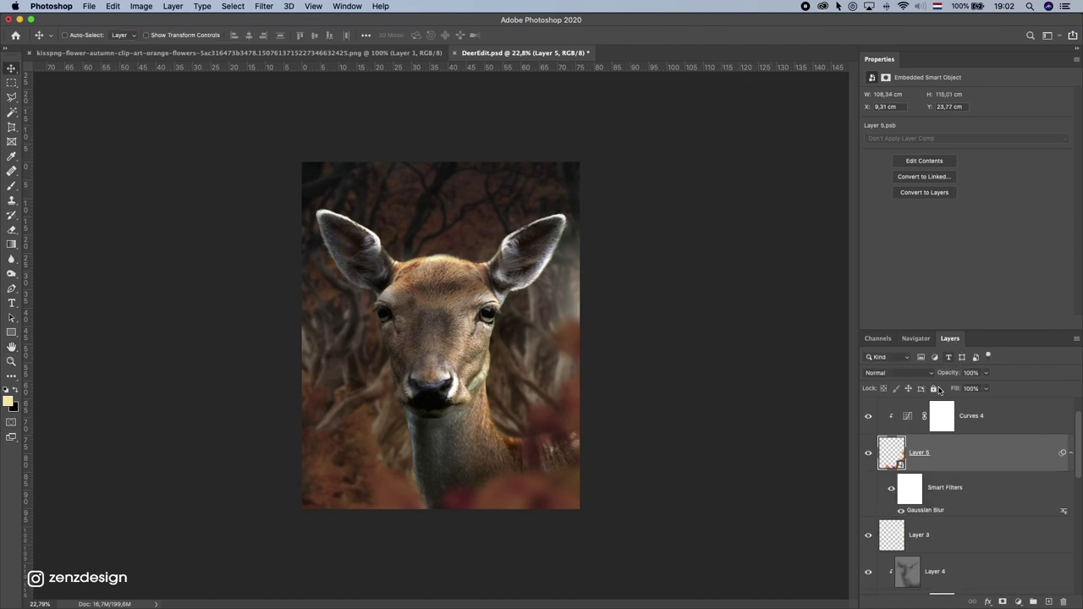
Step: Group the flowers layer with its clipped Curves 4 and Hue/Saturation 3 adjustments, and duplicate the group
scroll(973, 440, "up", 1)
left_click(978, 421, "shift")
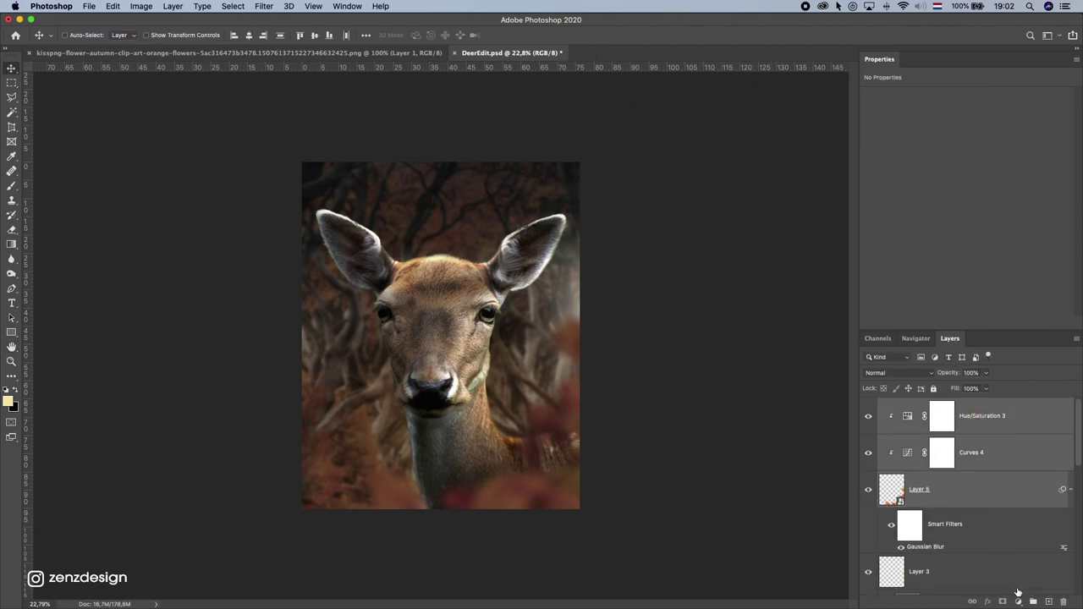
left_click(1032, 601)
left_click_drag(931, 410, 1047, 600)
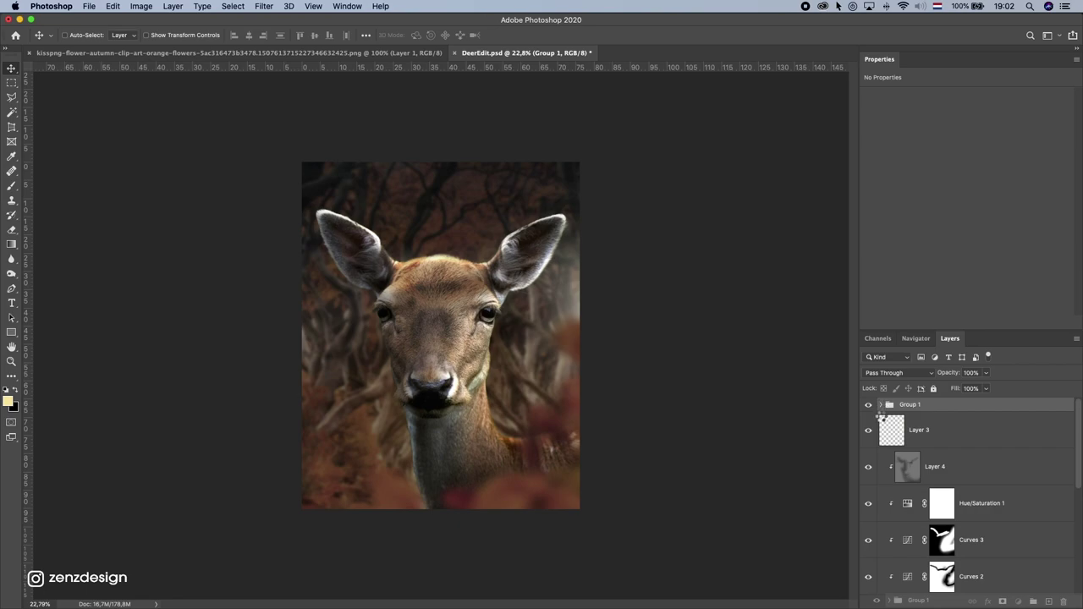
key("super+j")
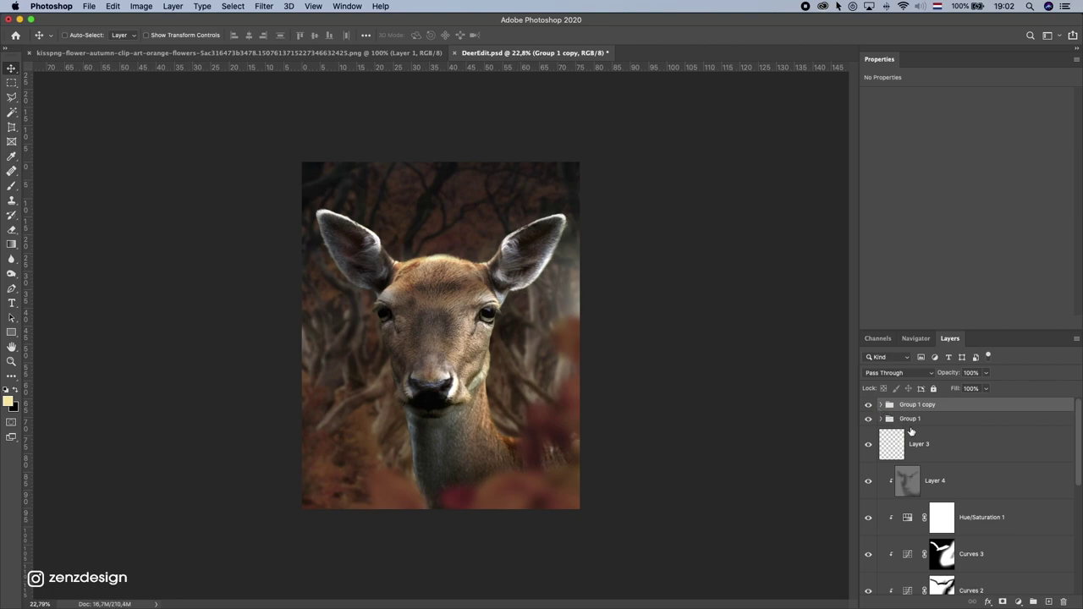
Step: Move the flowers inside Group 1 copy to the image's left side and rotate them
left_click(881, 405)
left_click(961, 503)
left_click_drag(575, 406, 426, 306)
key("super+t")
left_click_drag(339, 380, 369, 409)
key("Return")
key("super+t")
left_click_drag(406, 440, 293, 274)
key("Escape")
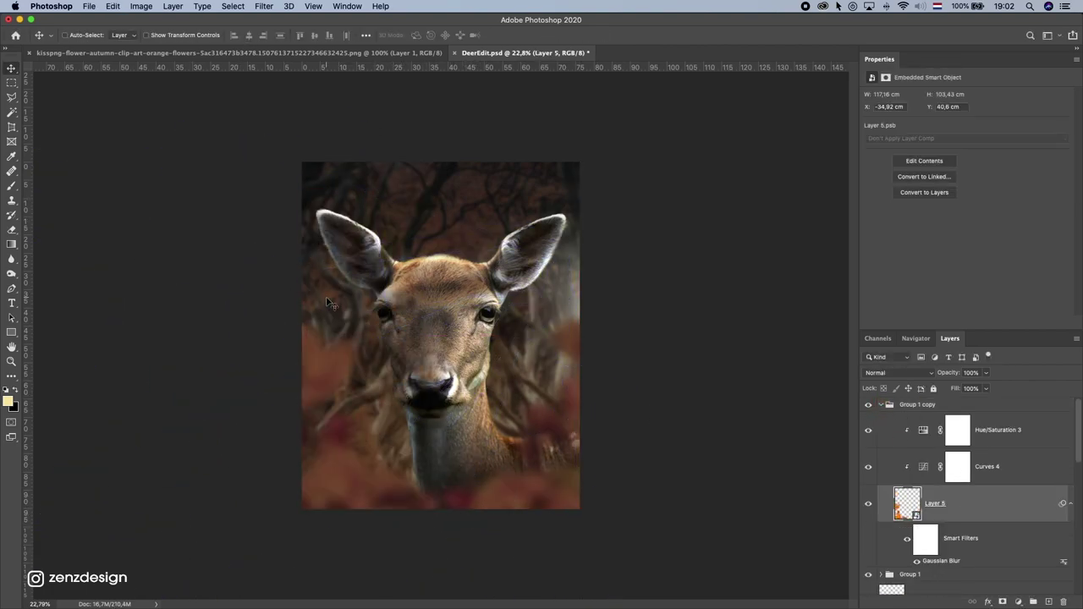
Step: Rotate the duplicated flowers further and lower them into the image's bottom left corner
key("super+t")
left_click_drag(558, 279, 655, 427)
left_click_drag(407, 439, 292, 408)
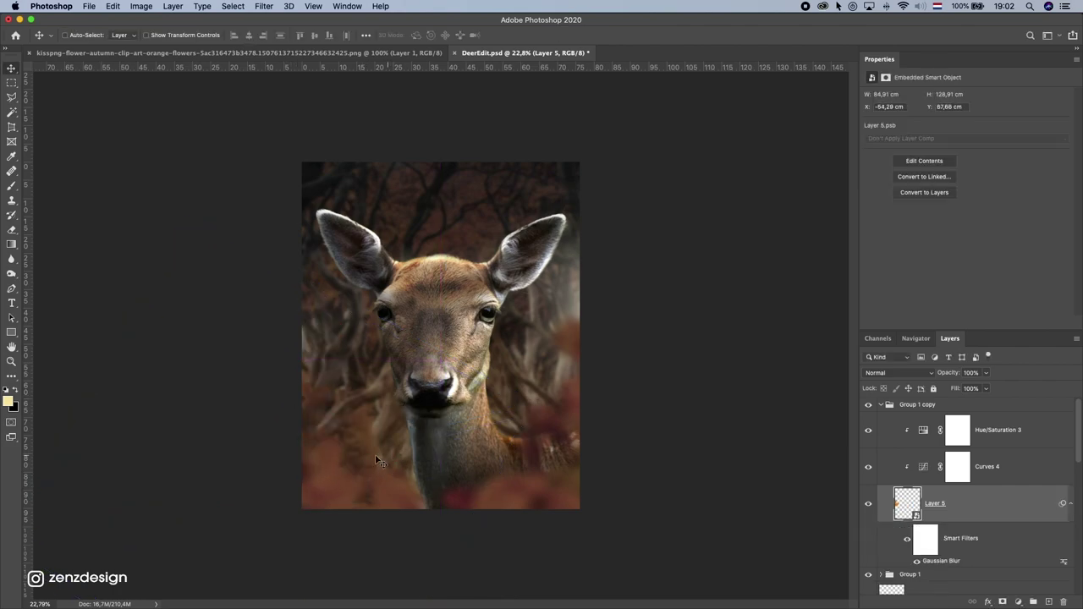
left_click_drag(372, 414, 356, 473)
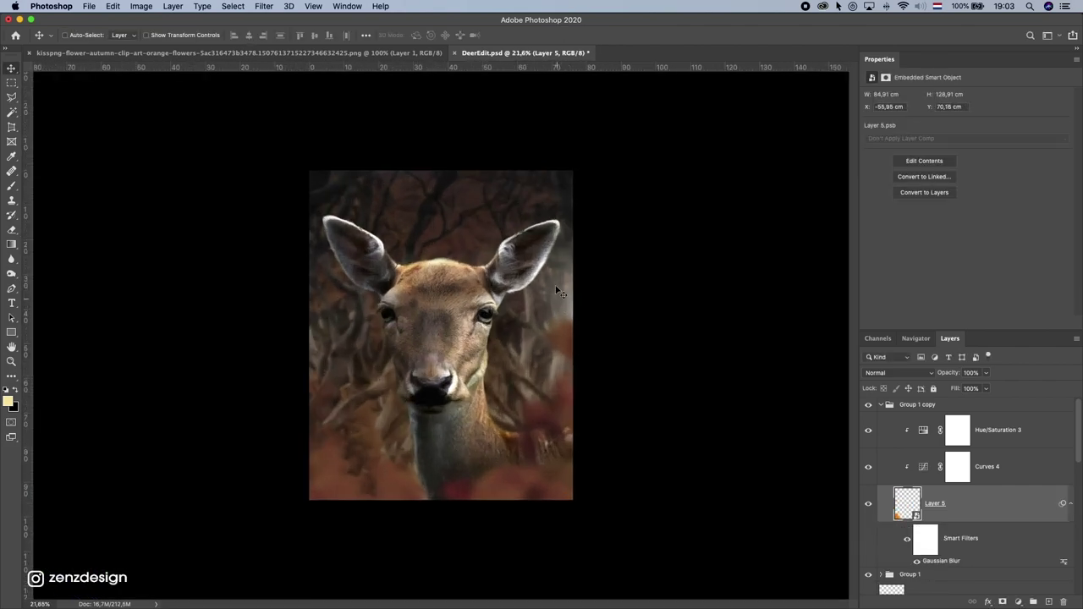
Step: Select the original flowers on Layer 5 in Group 1 and adjust their position along the image's right side
scroll(935, 515, "down", 3)
left_click(934, 556)
mouse_move(550, 373)
left_mouse_down()
mouse_move(560, 354)
mouse_move(547, 429)
left_mouse_up()
left_click_drag(444, 286, 432, 262)
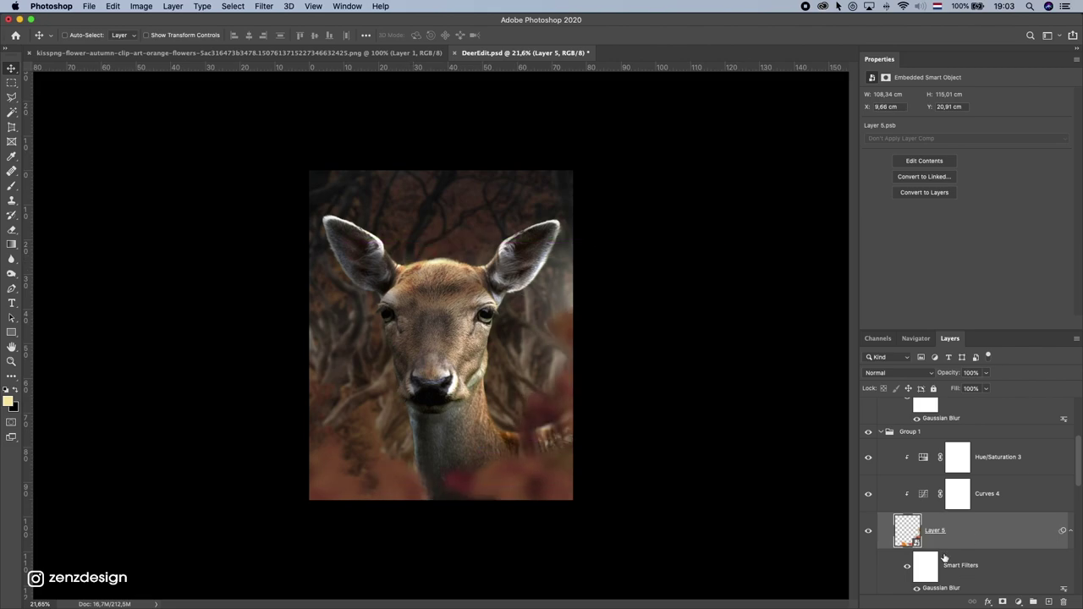
Step: Add a layer mask to Group 1's flowers and brush in black to hide them along the right edge and over the deer's back
left_click(1003, 602)
left_click(13, 188)
left_click_drag(532, 329, 548, 335)
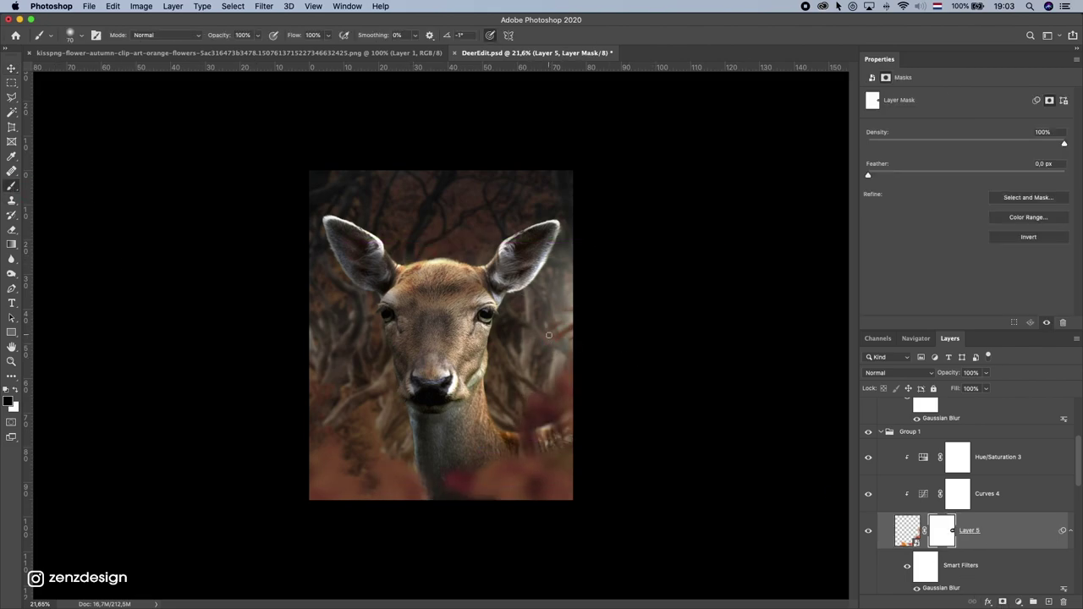
mouse_move(534, 434)
left_mouse_down()
mouse_move(570, 396)
mouse_move(531, 397)
left_mouse_up()
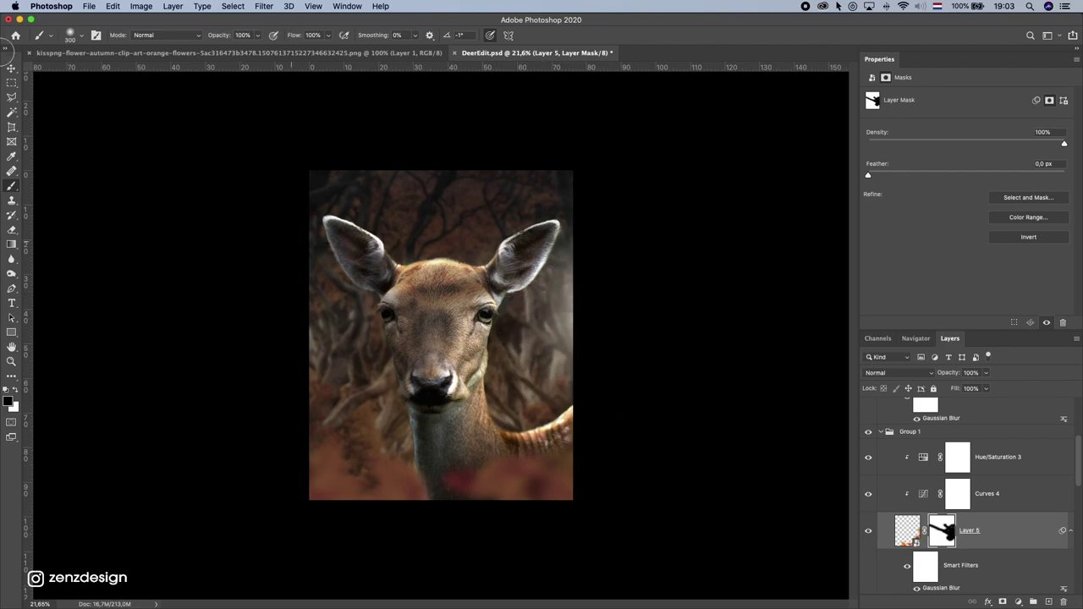
Step: Shift the masked flowers in Group 1 slightly lower along the image's bottom edge
key("v")
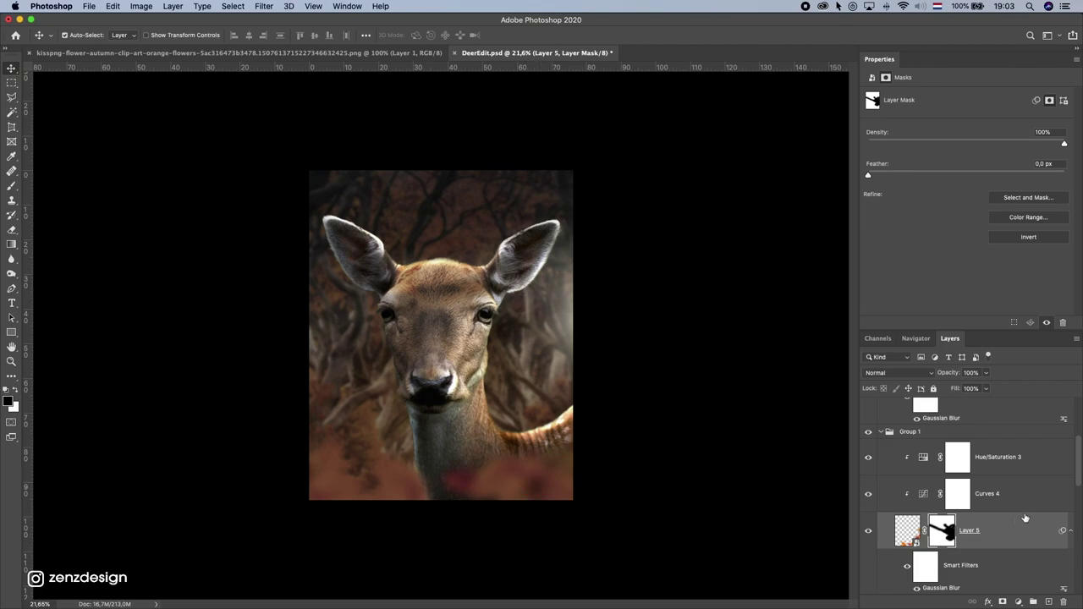
left_click_drag(489, 357, 490, 370)
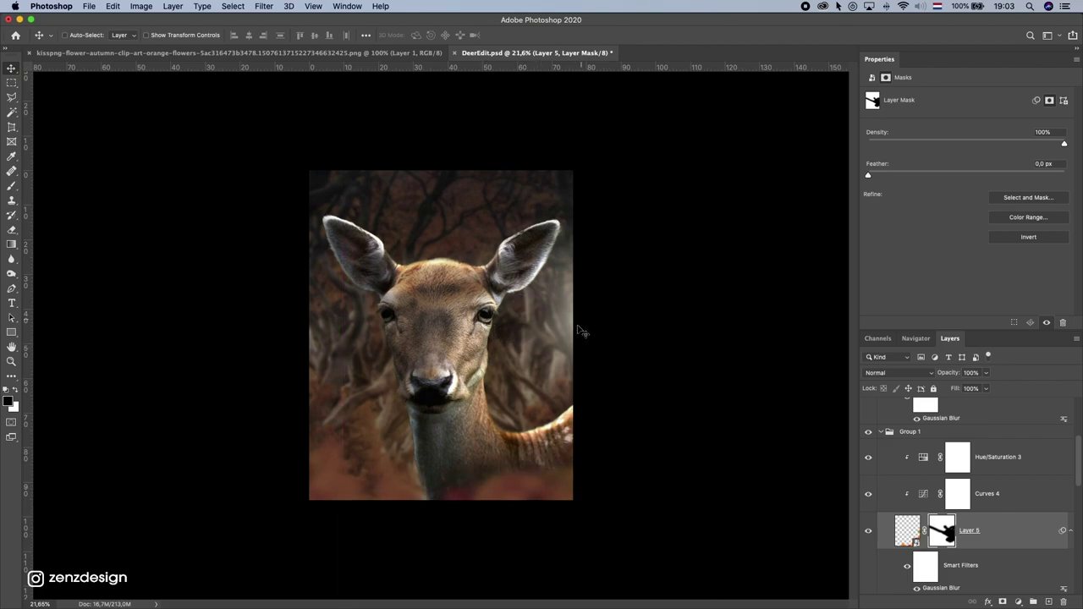
scroll(513, 306, "down", 5)
scroll(494, 342, "up", 5)
left_click_drag(490, 345, 470, 343)
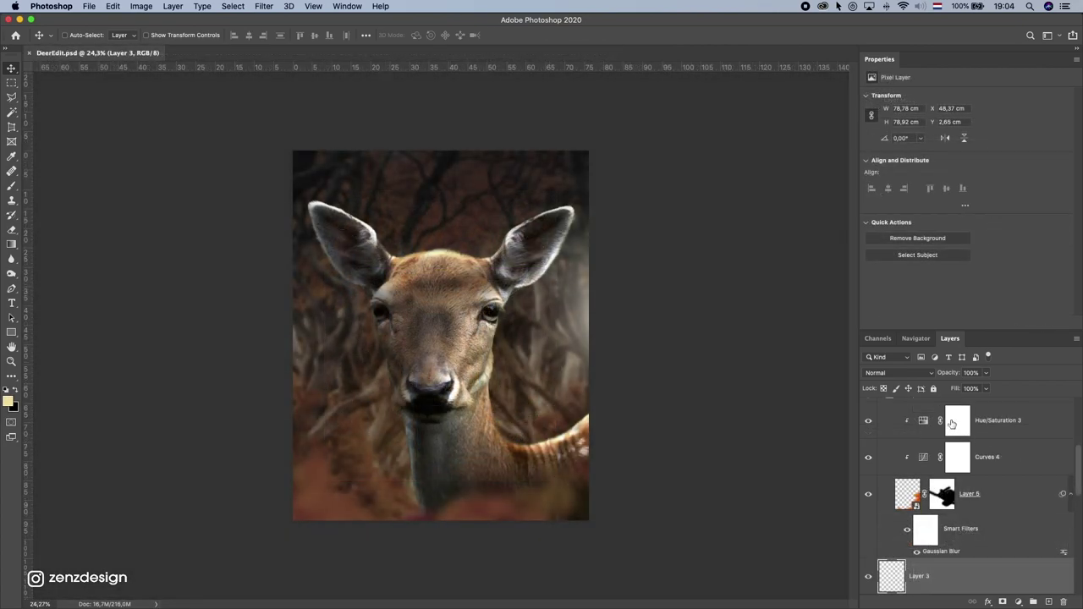
scroll(989, 442, "down", 2)
scroll(960, 484, "up", 2)
left_click(971, 428)
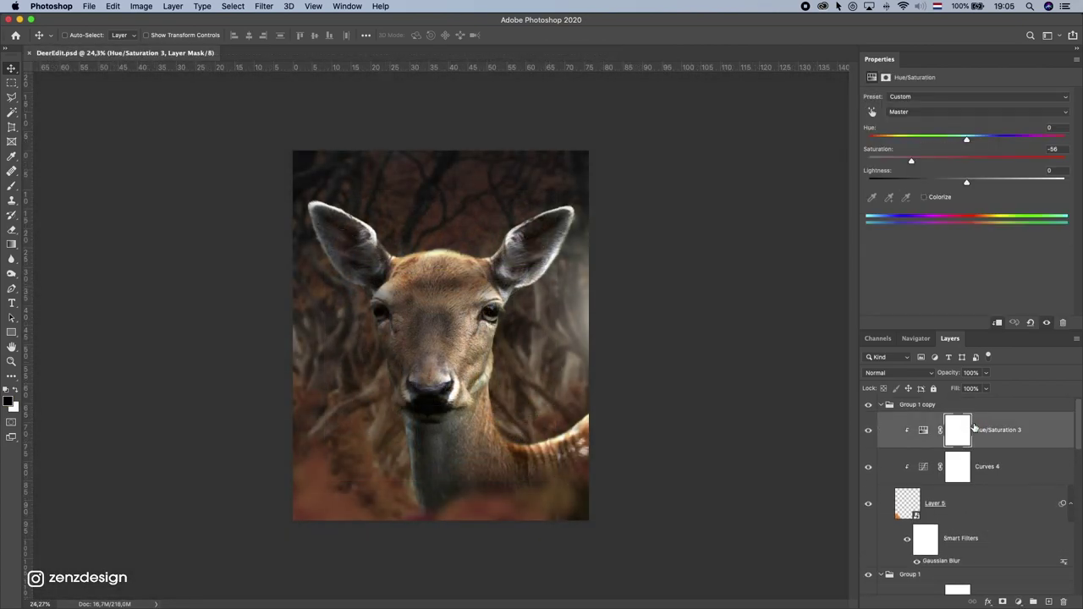
left_click(1045, 600)
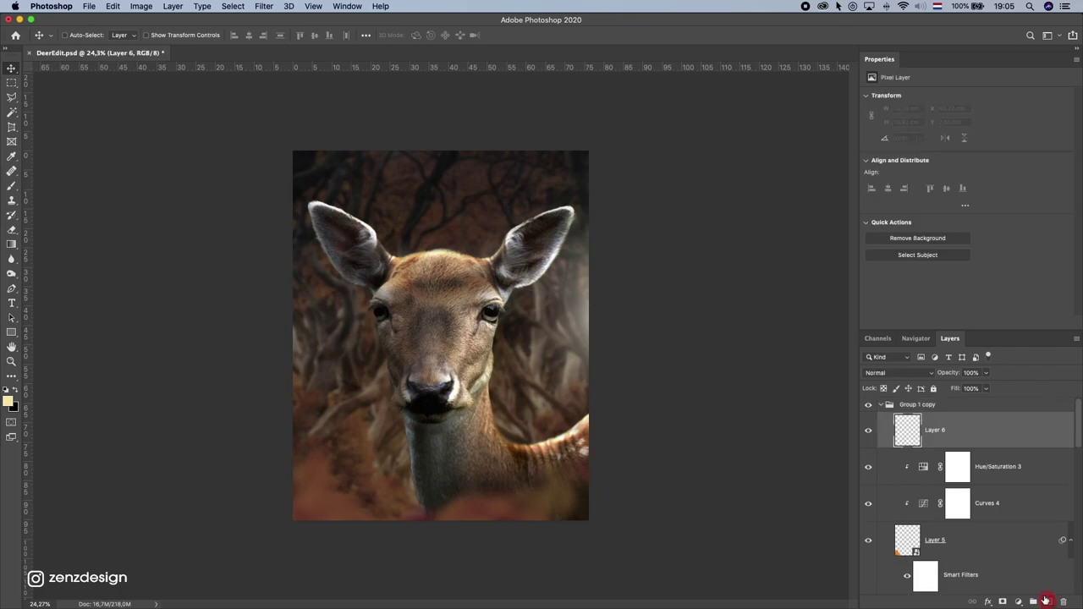
scroll(939, 449, "down", 3)
key("super+z")
Step: Create a new layer directly above Layer 4 and clip it to the deer with a clipping mask
scroll(942, 490, "down", 2)
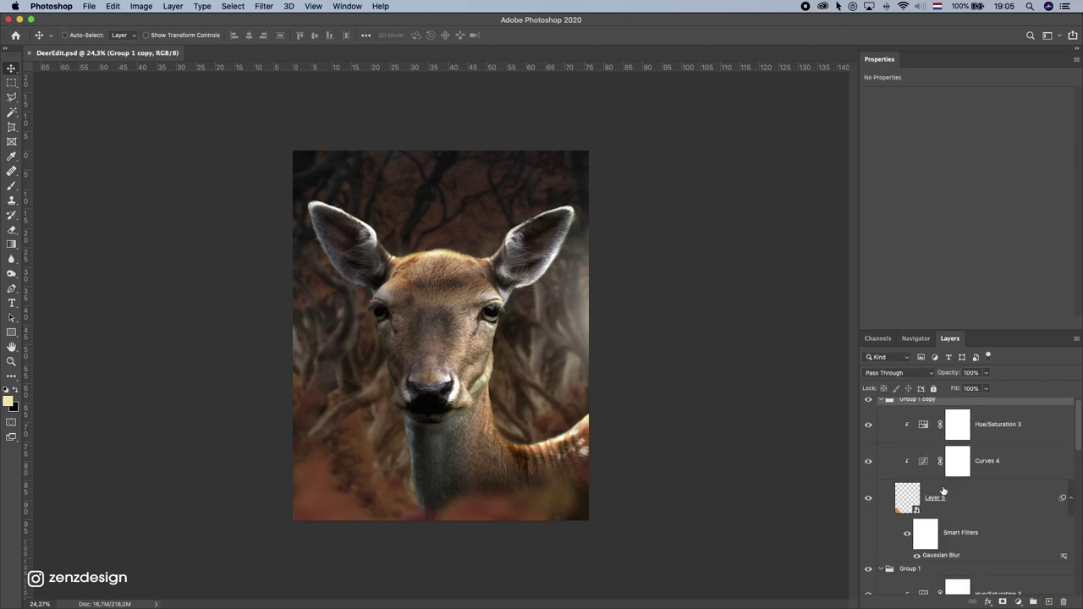
scroll(939, 499, "down", 2)
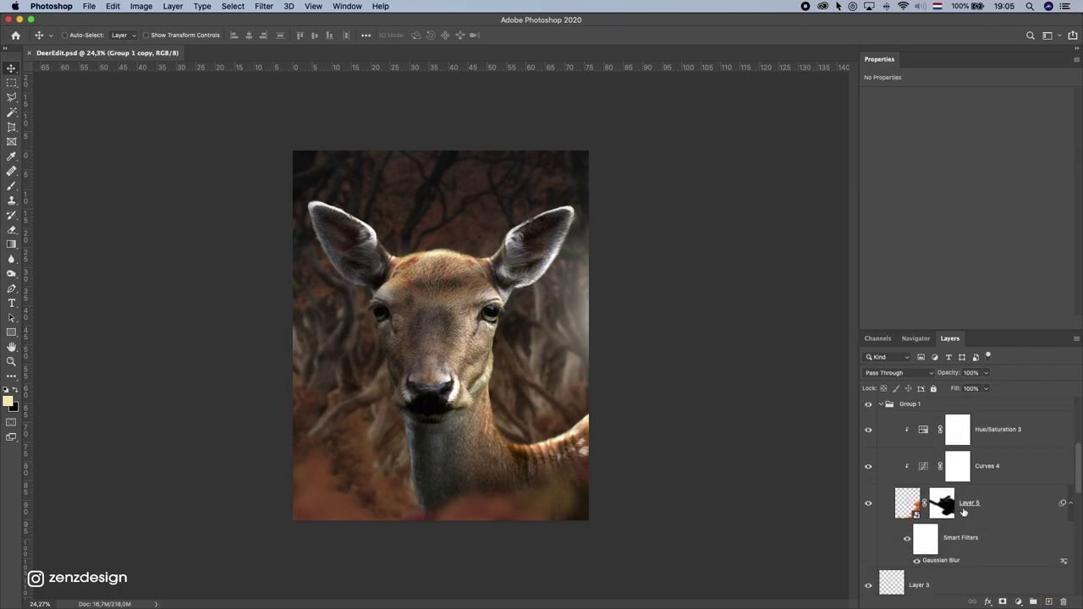
scroll(931, 508, "down", 5)
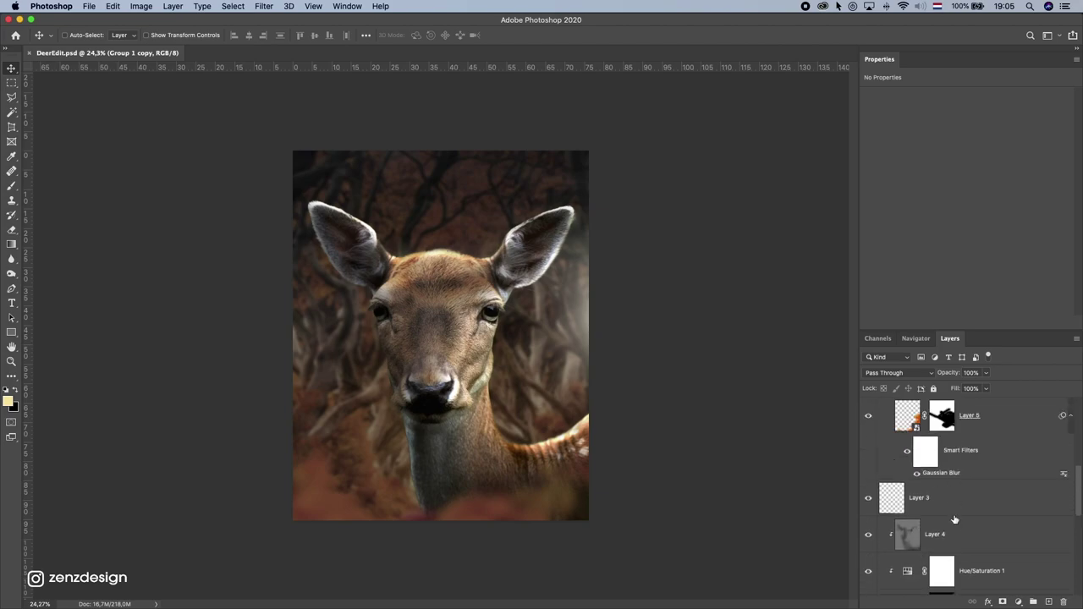
left_click(956, 534)
right_click(935, 534)
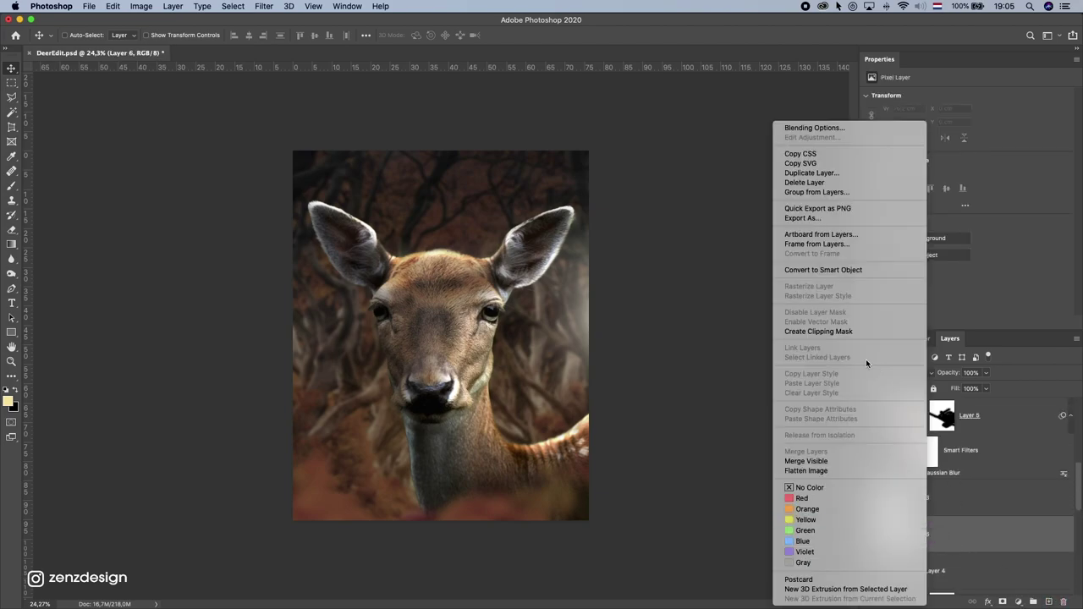
left_click(841, 335)
Step: Set the foreground color to a light orange with a hue of about 34° and enlarge the brush to 800 px
key("i")
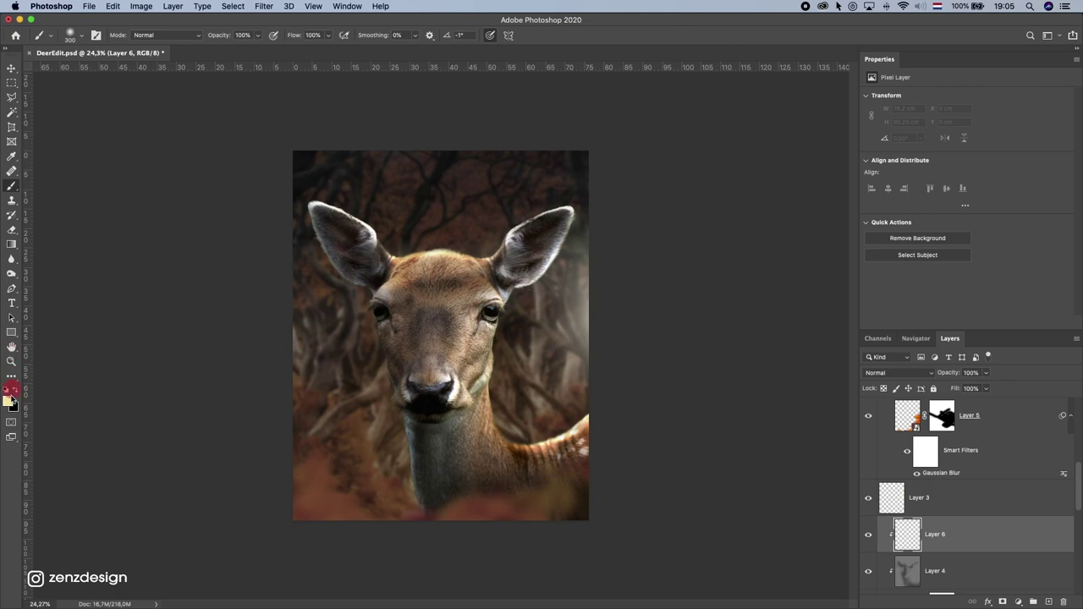
left_click(11, 397)
left_click(566, 436)
left_click(702, 234)
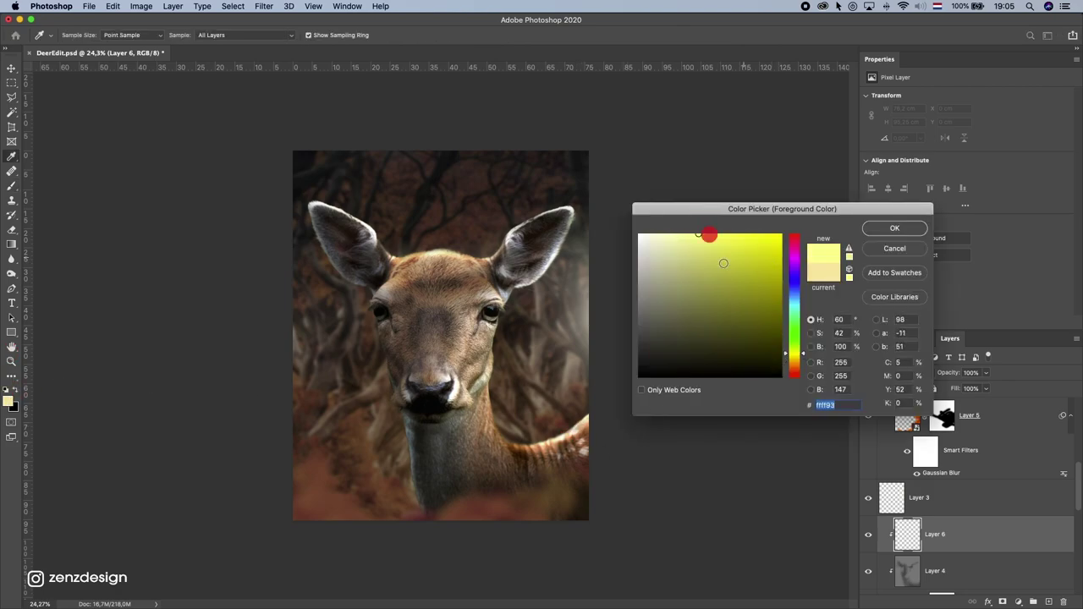
left_click(795, 364)
left_click(721, 234)
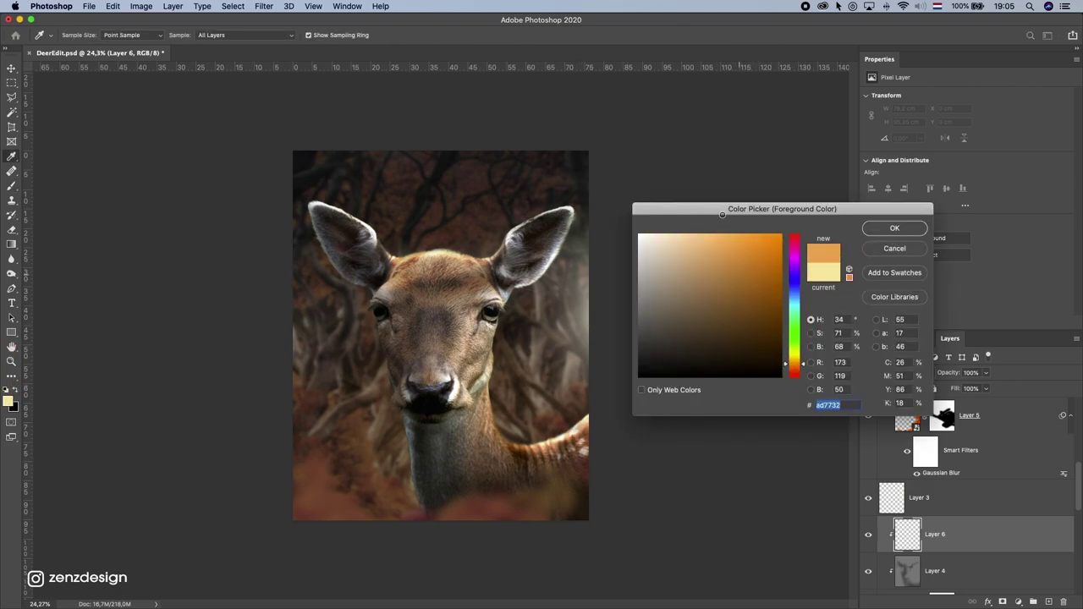
left_click(875, 234)
key("bracketright")
key("bracketright")
key("bracketright")
key("bracketright")
key("bracketright")
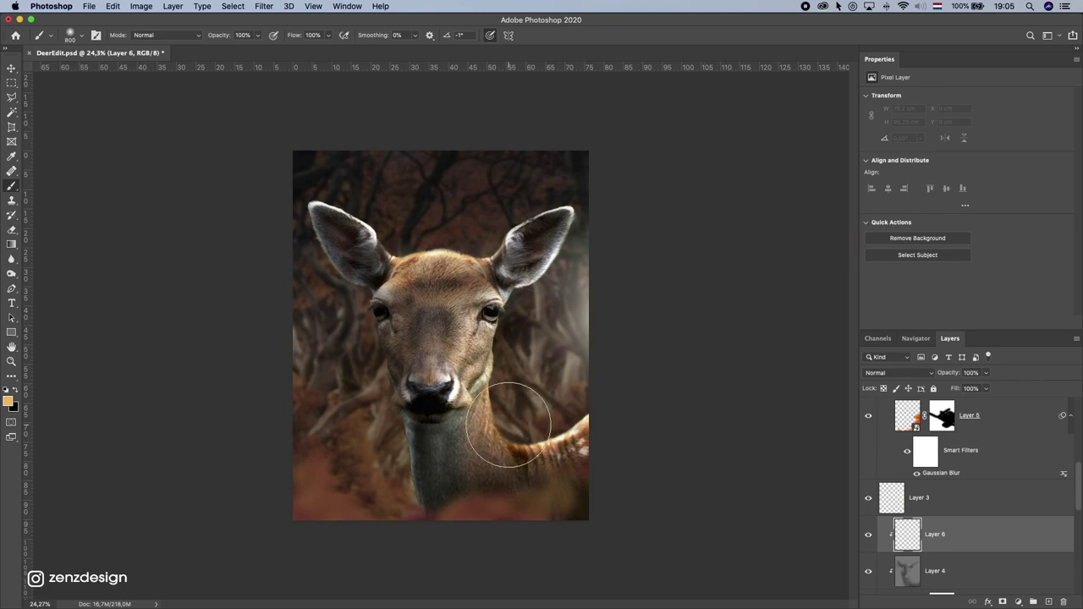
Step: Paint light orange over the deer's neck, back and light-facing cheek on Layer 6, and set the layer's blend mode to Overlay
left_click(510, 427)
left_click(573, 414)
left_click_drag(525, 365, 617, 331)
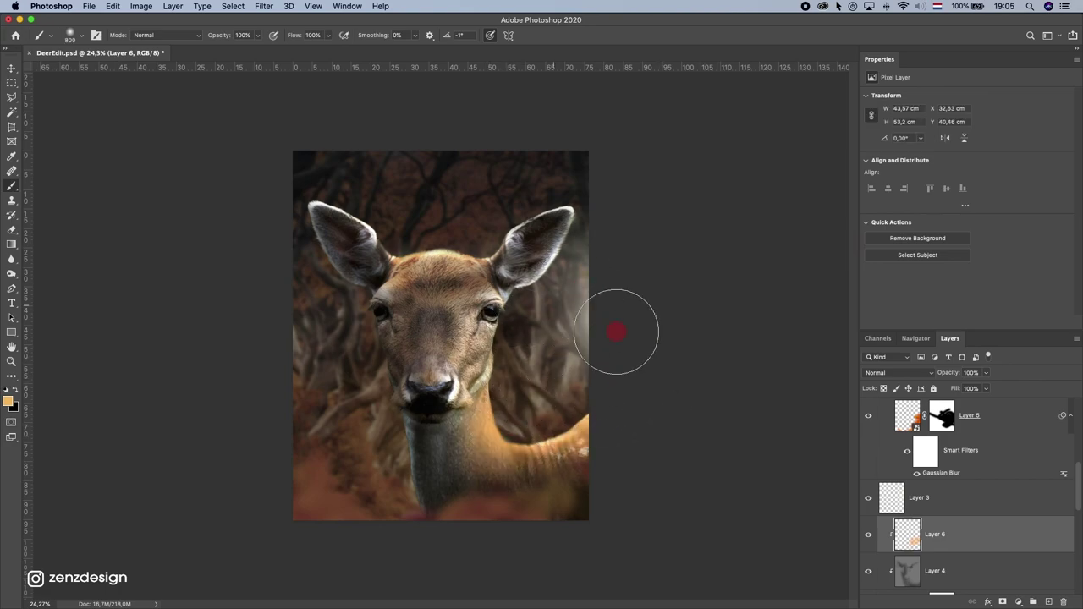
left_click(897, 372)
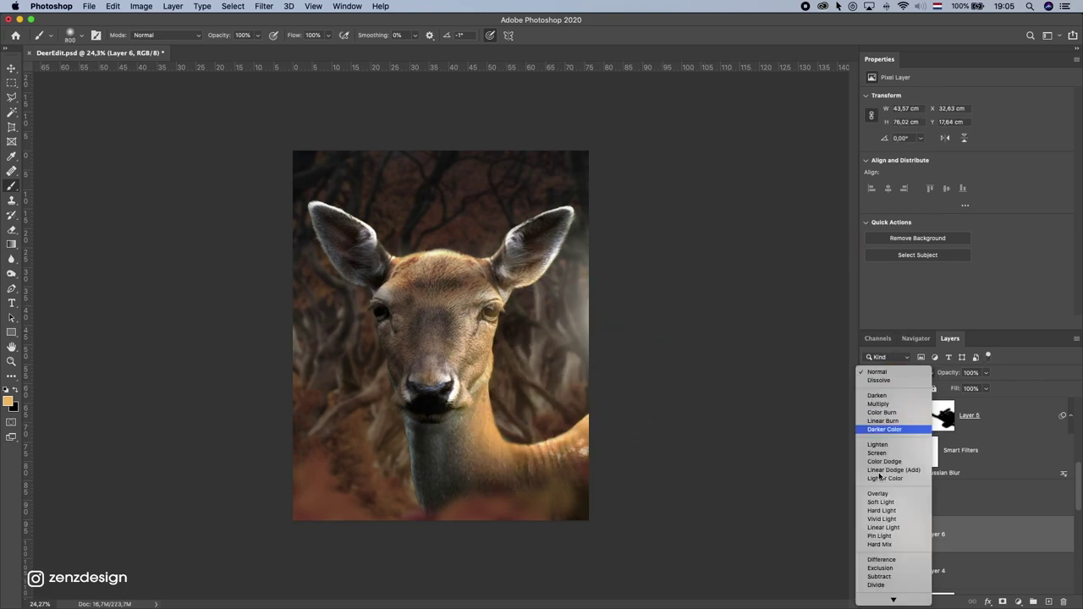
left_click(879, 494)
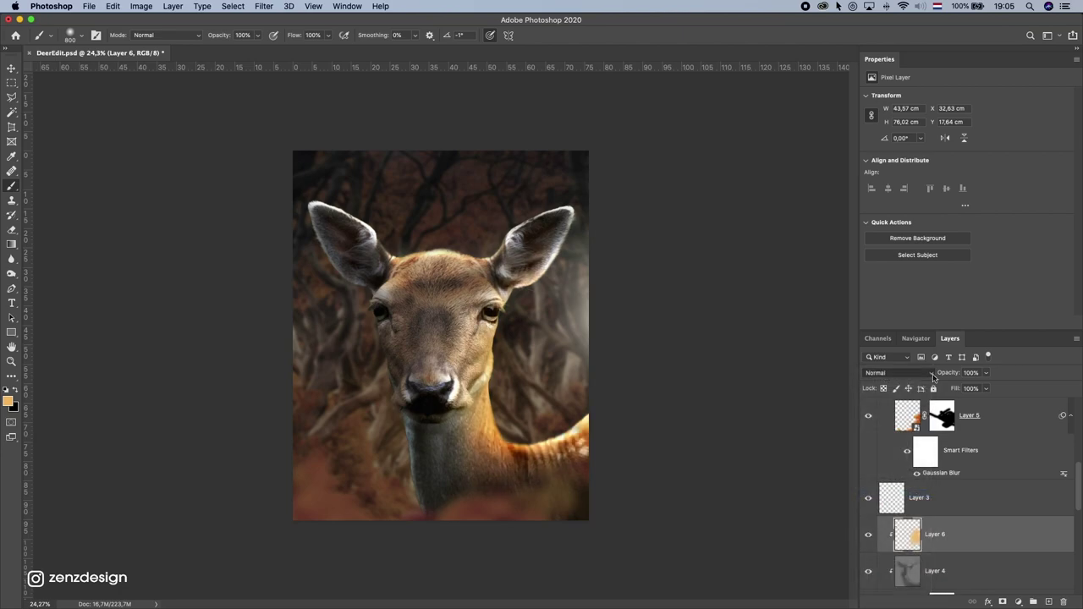
Step: Undo the last orange stroke, extend the glow up to the ear nearest the light, and discard a stray stroke beside the muzzle
key("super+z")
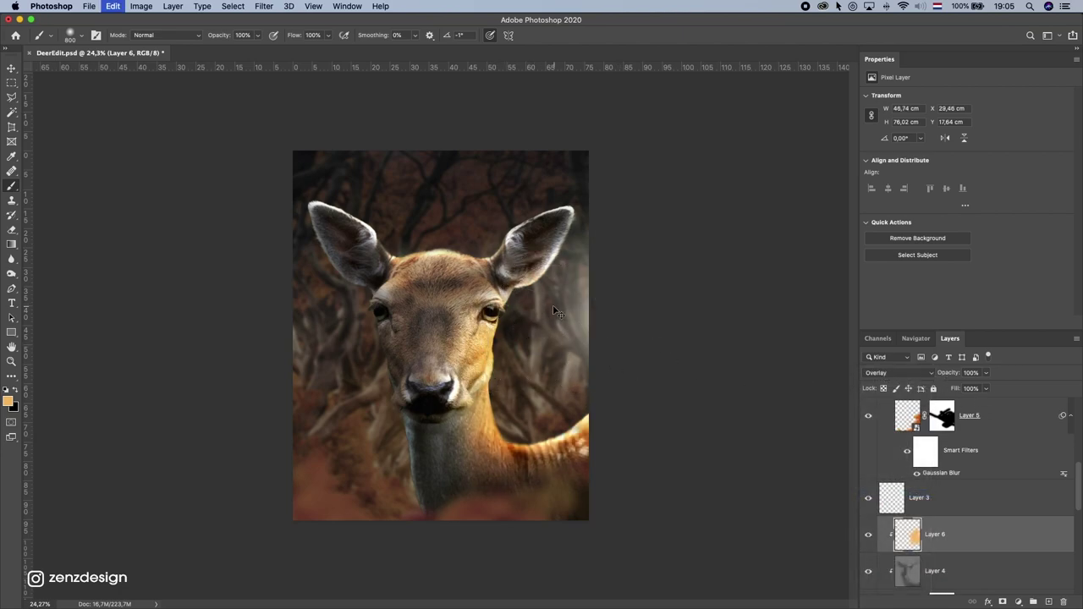
left_click(601, 249)
left_click(607, 246)
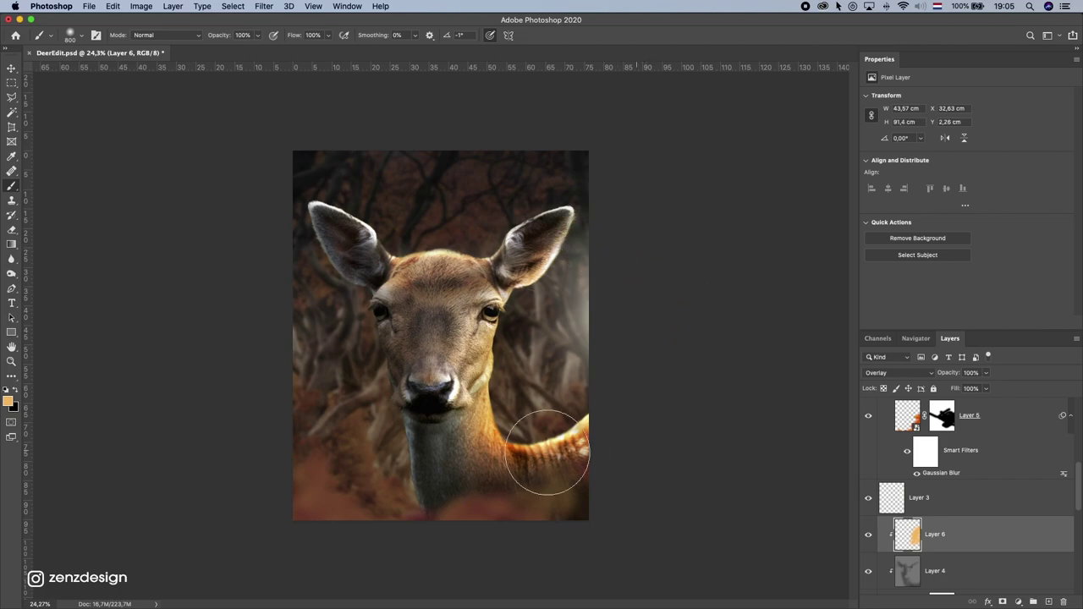
left_click_drag(470, 413, 479, 359)
key("super+z")
Step: Reduce the brush to 300 px at 35% opacity and paint a soft orange glow along the deer's neck and back
key("3")
key("8")
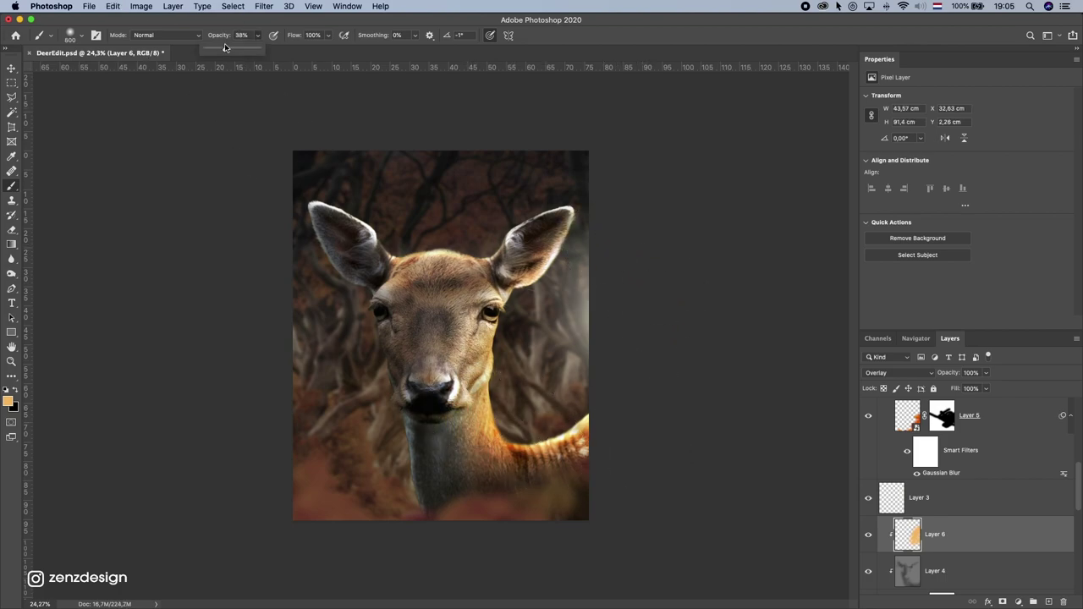
key("bracketleft")
key("bracketleft")
key("bracketleft")
key("bracketleft")
key("bracketleft")
left_click_drag(498, 438, 590, 432)
Step: Lower the opacity of the orange glow on Layer 6 to 63%
scroll(529, 392, "down", 5)
mouse_move(985, 373)
left_mouse_down()
mouse_move(942, 389)
mouse_move(961, 388)
left_mouse_up()
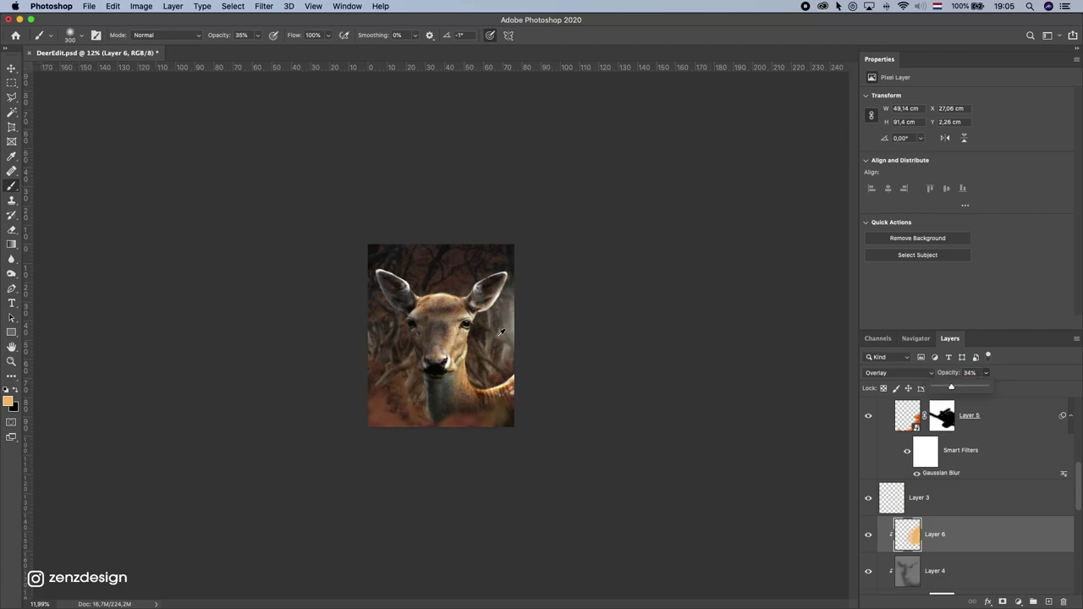
key("super+plus")
key("super+plus")
left_click_drag(970, 388, 963, 387)
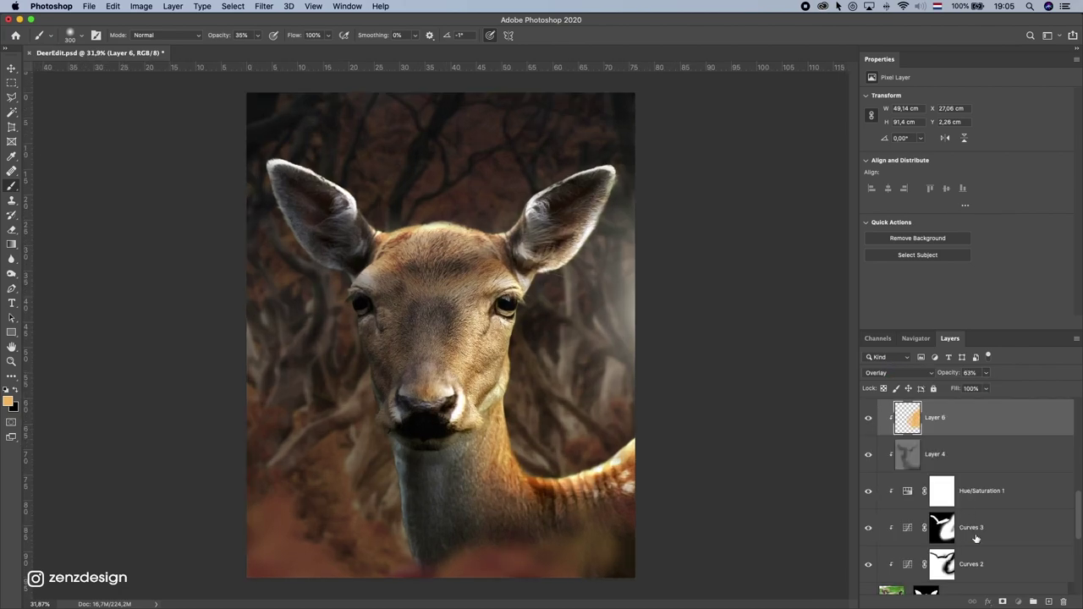
Step: Add a shadow point to the Curves 3 adjustment with input 39 and output 46
left_click(977, 529)
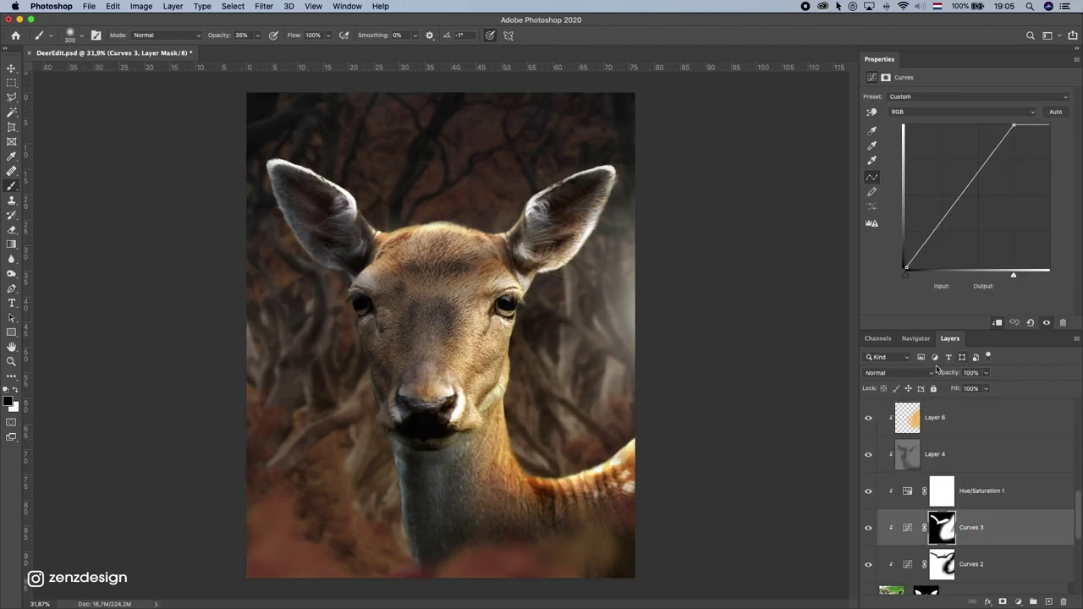
left_click_drag(929, 238, 928, 241)
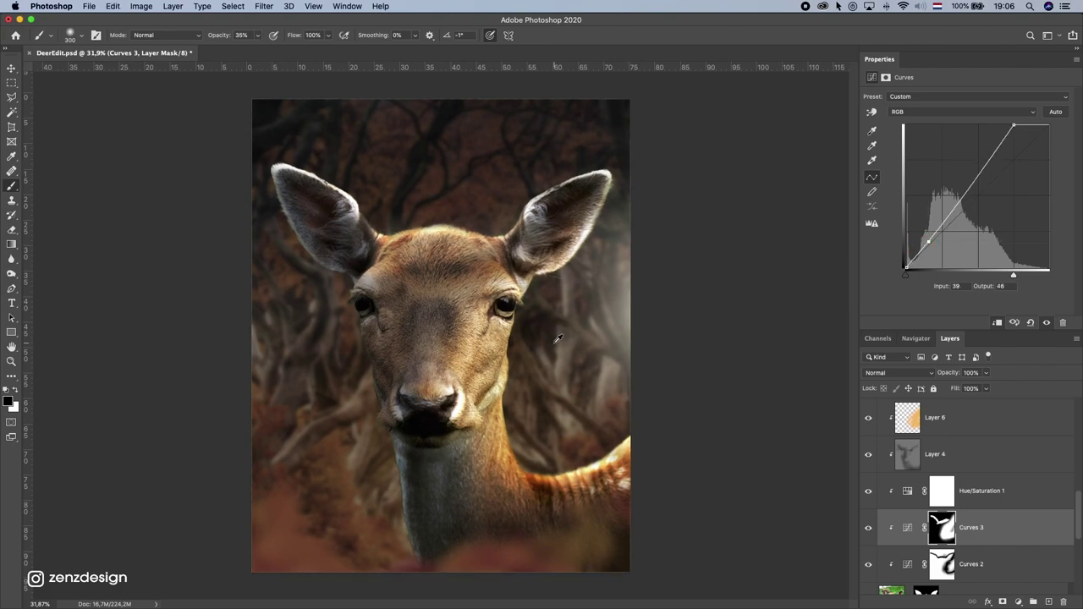
key("super+minus")
scroll(551, 348, "down", 5)
scroll(551, 348, "up", 5)
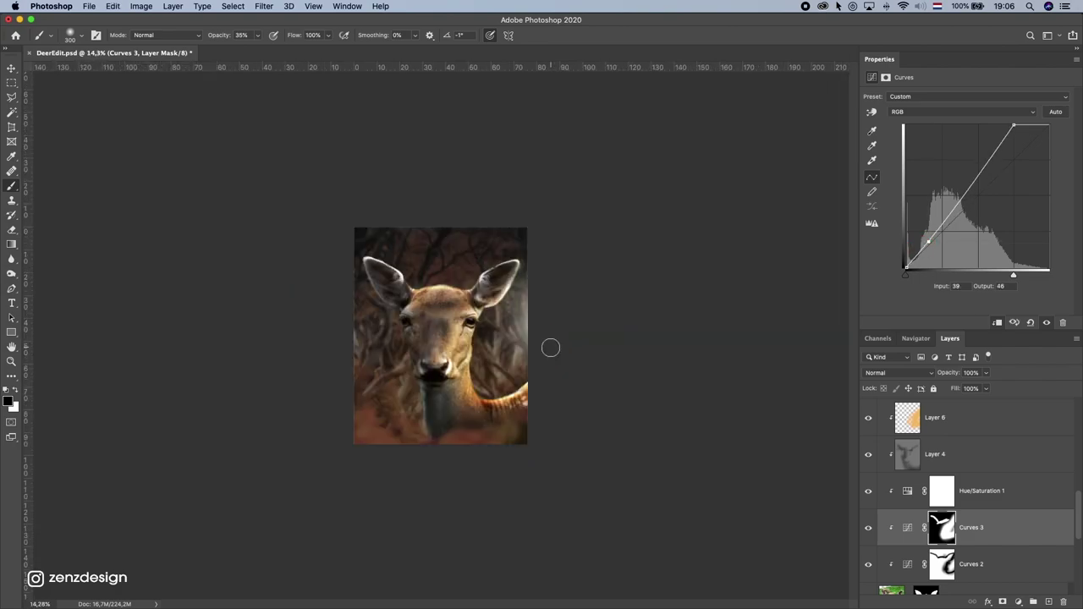
scroll(539, 320, "up", 5)
scroll(529, 323, "down", 2)
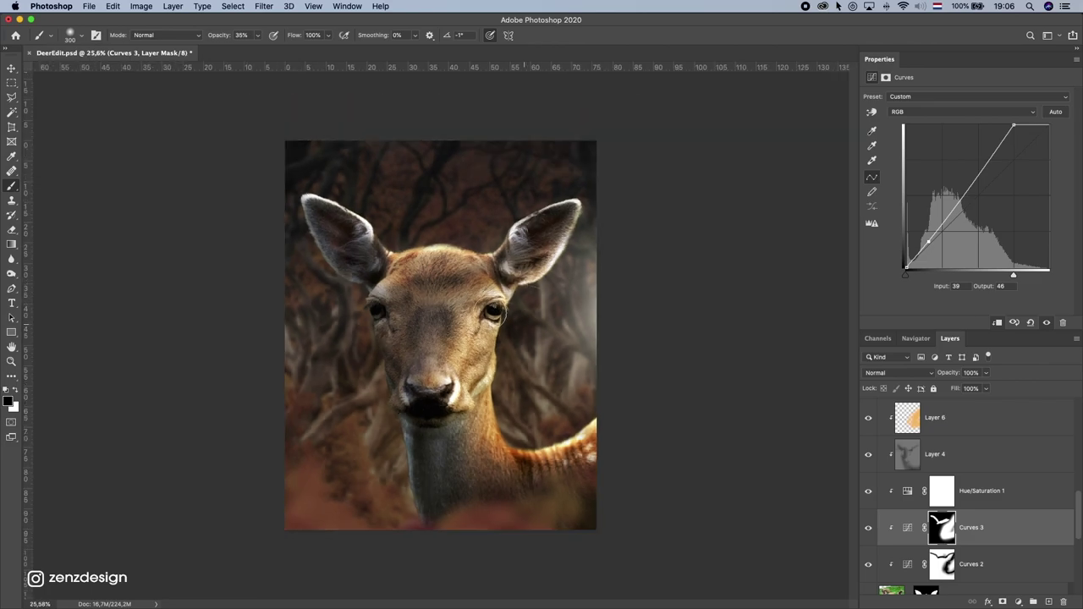
Step: Export the deer composite as DeerEdit21.png for color grading in Lightroom Classic
left_click(88, 7)
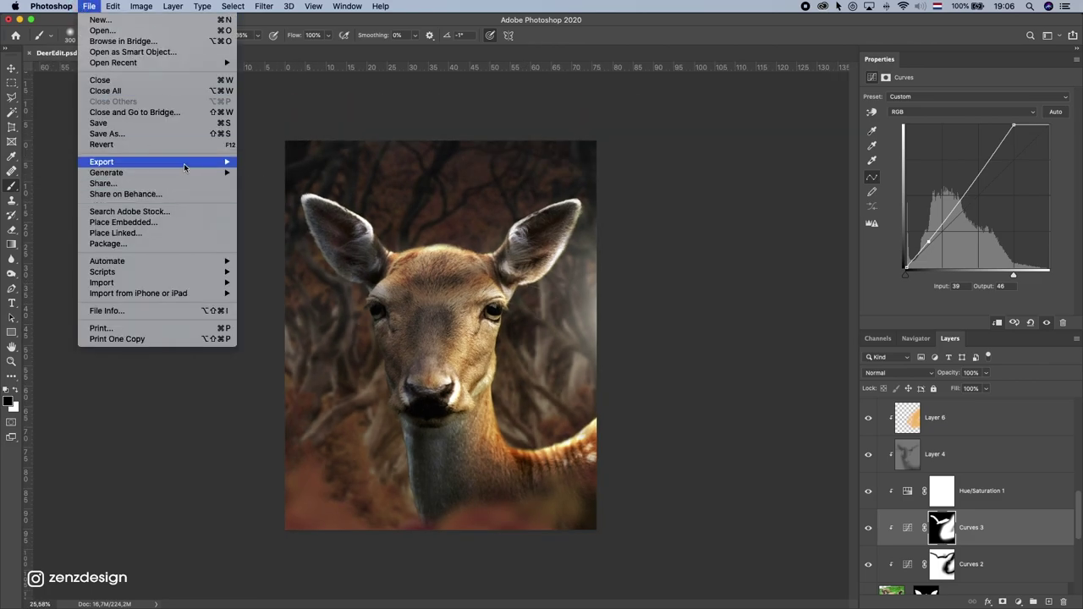
mouse_move(186, 165)
left_click(345, 208)
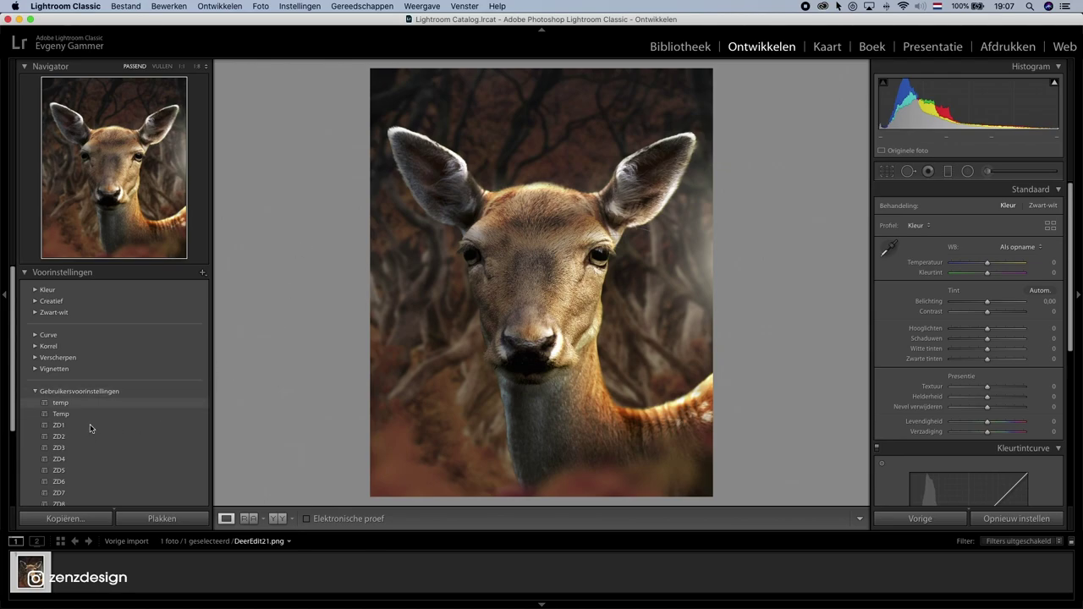
Step: Compare the ZD user presets on the deer photo and apply ZD1
left_click(89, 424)
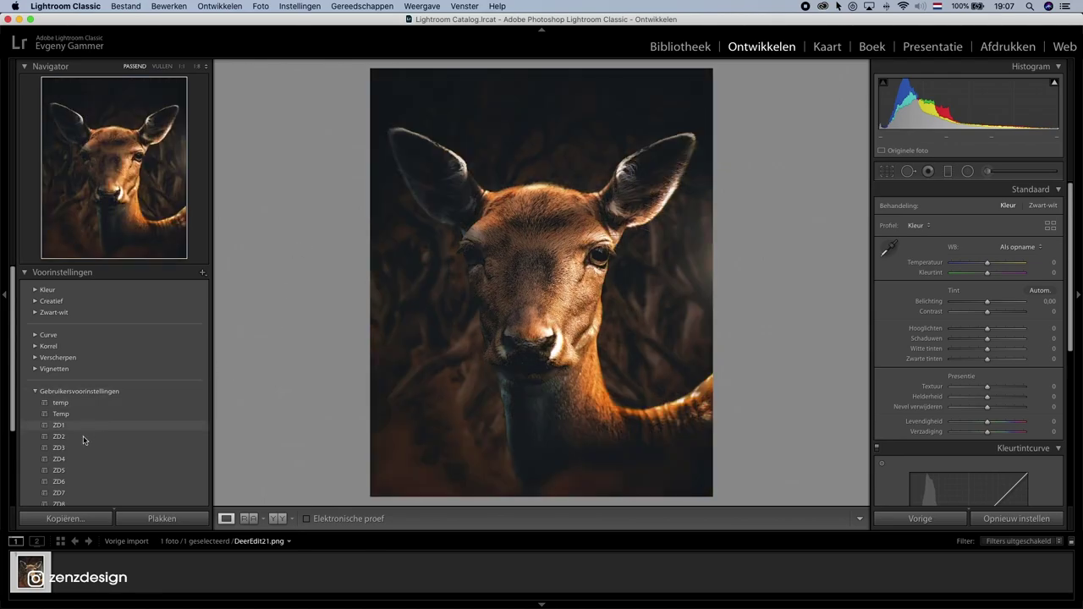
left_click(83, 440)
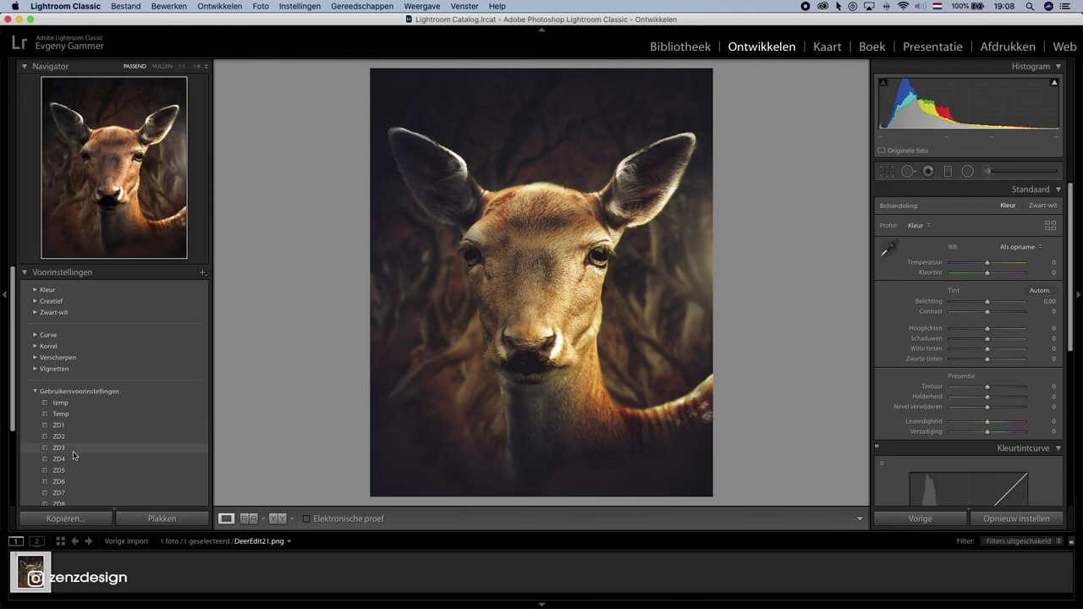
left_click(75, 413)
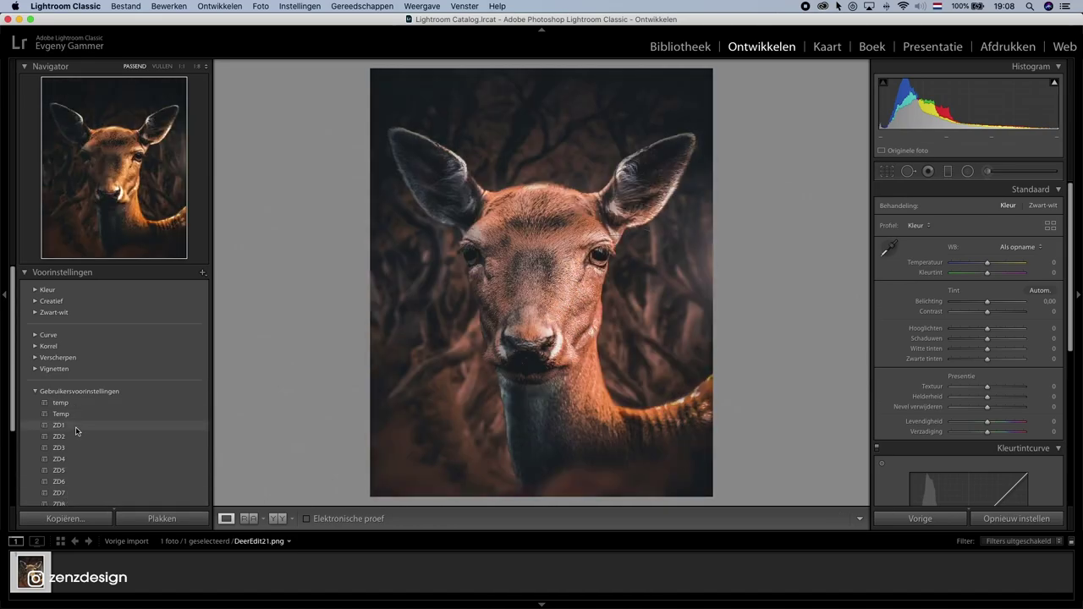
left_click(76, 428)
Step: Delete the radial filters on the deer's face and export the graded photo as DeerEdit21.jpg
left_click(968, 171)
left_click(538, 273)
key("Delete")
key("Delete")
left_click_drag(460, 412, 296, 435)
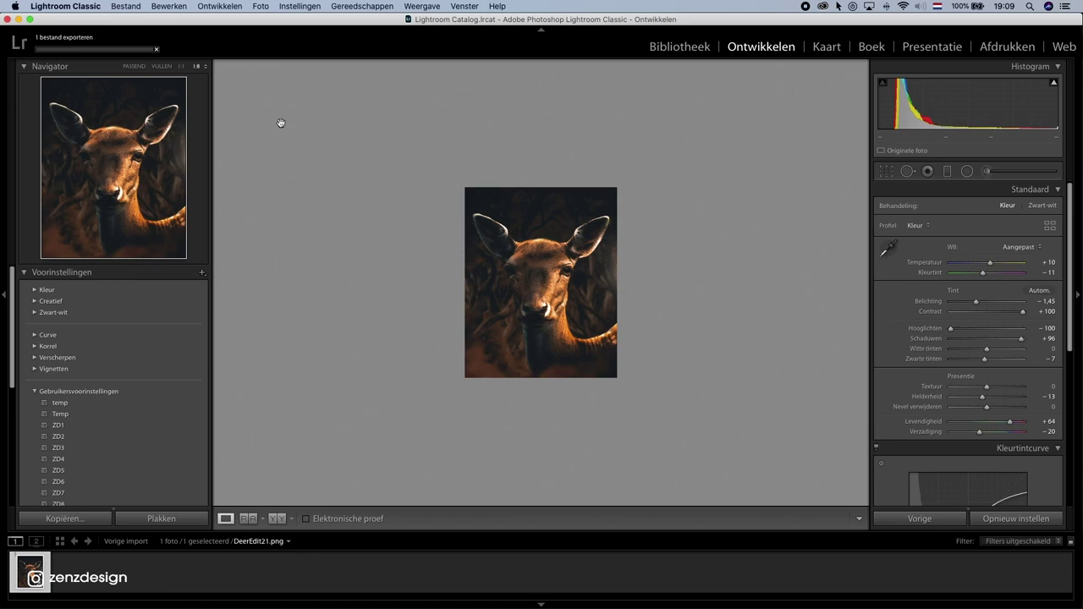
left_click(536, 282)
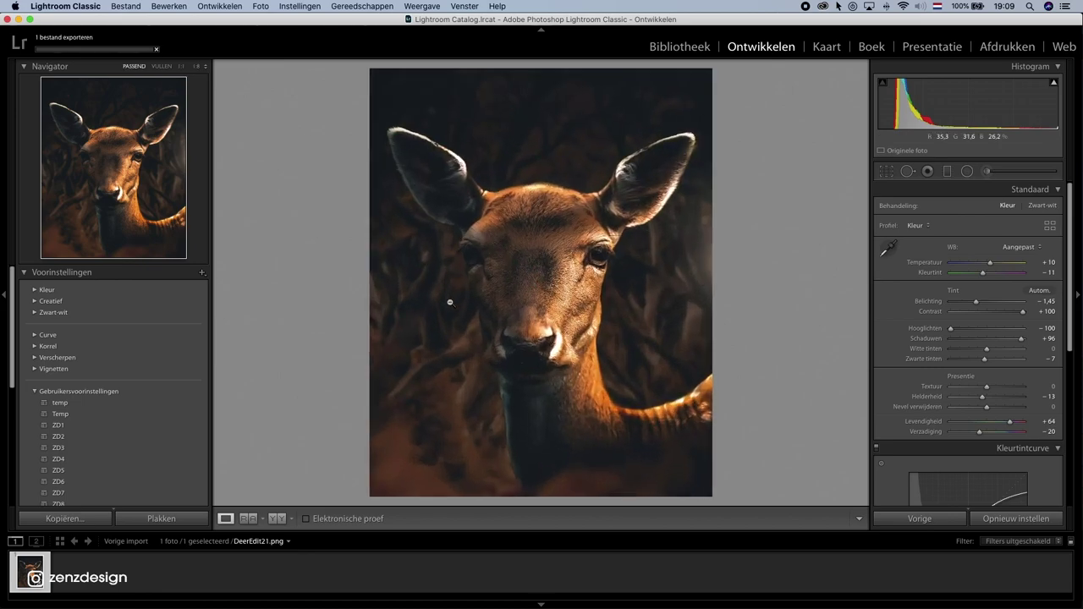
Step: Apply preset ZD2 with whites at -100, blacks at +21 and slightly higher contrast, and export this version as DeerEdit21-2.jpg
left_click(75, 439)
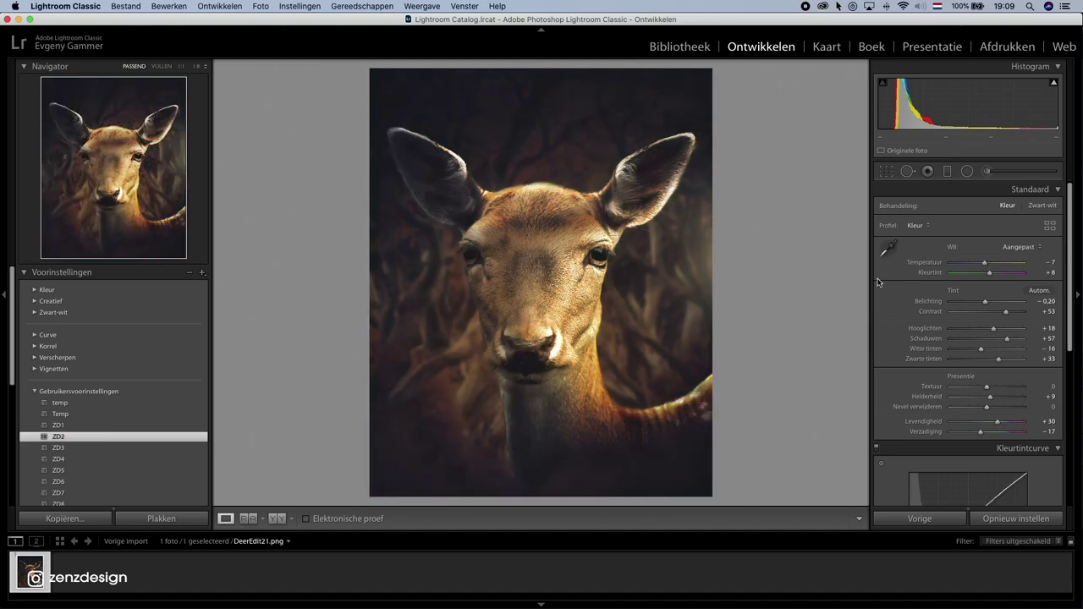
mouse_move(1002, 350)
left_mouse_down()
mouse_move(935, 350)
mouse_move(995, 361)
left_mouse_up()
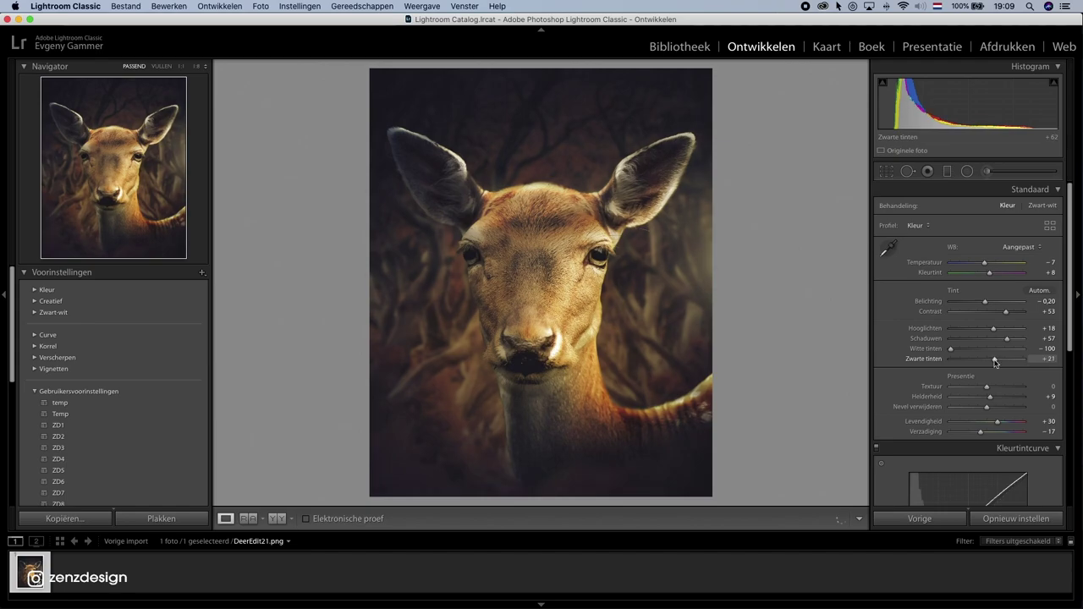
left_click_drag(1006, 312, 1010, 312)
right_click(663, 339)
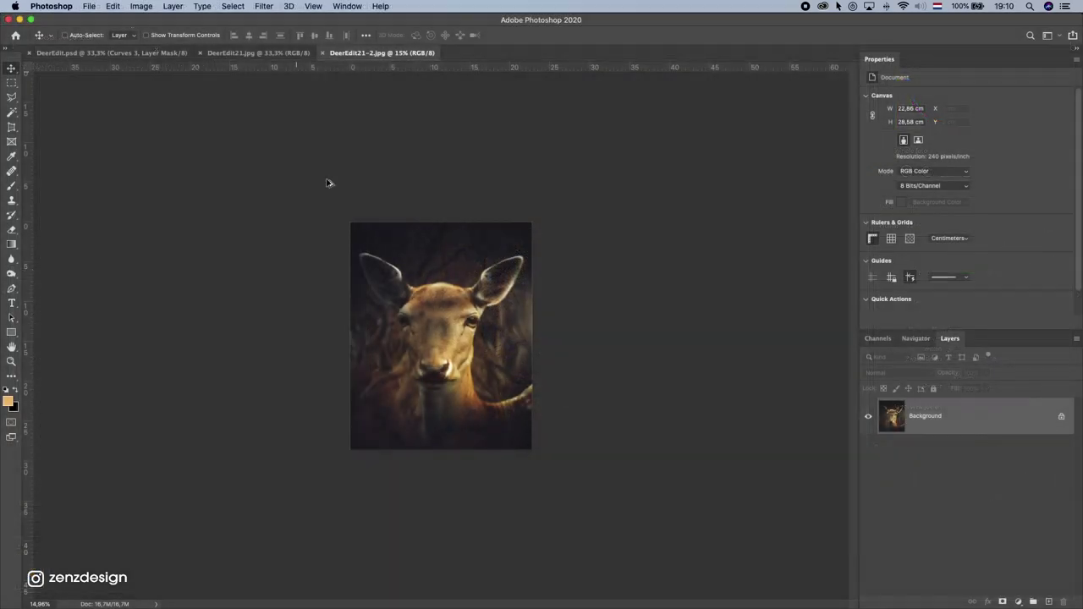
Step: Switch to Photoshop and copy the whole DeerEdit21.jpg image into DeerEdit.psd as a new layer
scroll(334, 176, "up", 5)
left_click(259, 53)
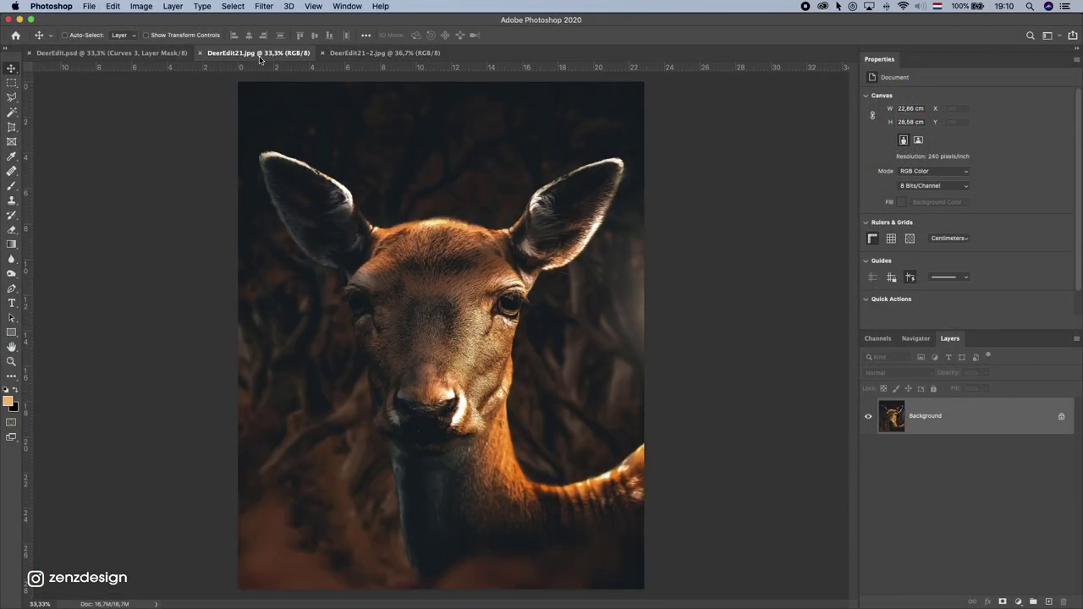
key("super+a")
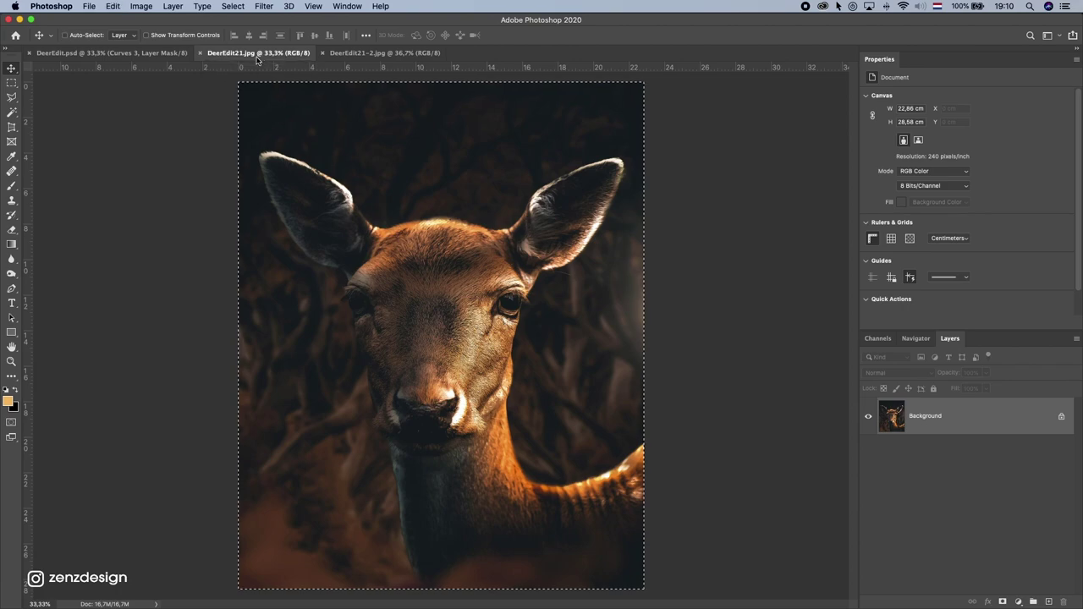
left_click(139, 55)
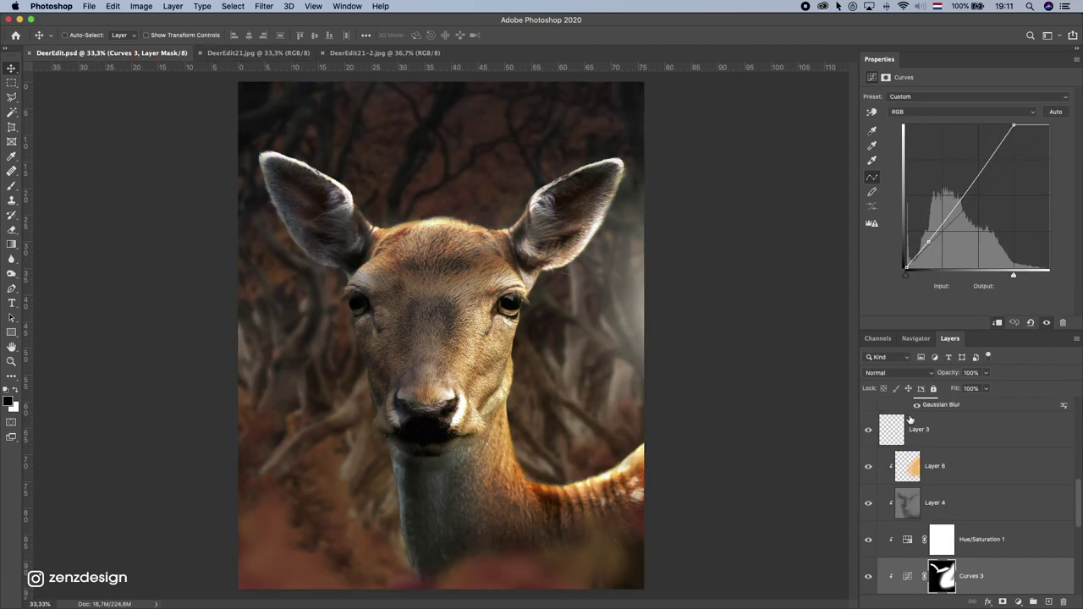
scroll(958, 430, "down", 1)
left_click(897, 405)
key("super+v")
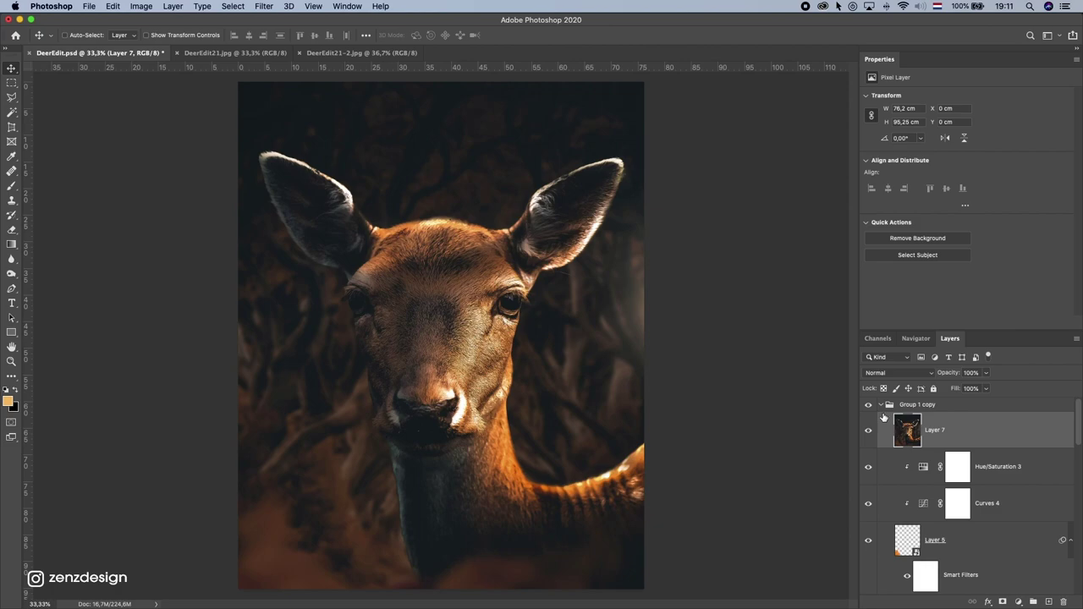
Step: Move Layer 7 out of Group 1 copy to the top of the stack and compare the image with and without it
left_click_drag(972, 432, 888, 412)
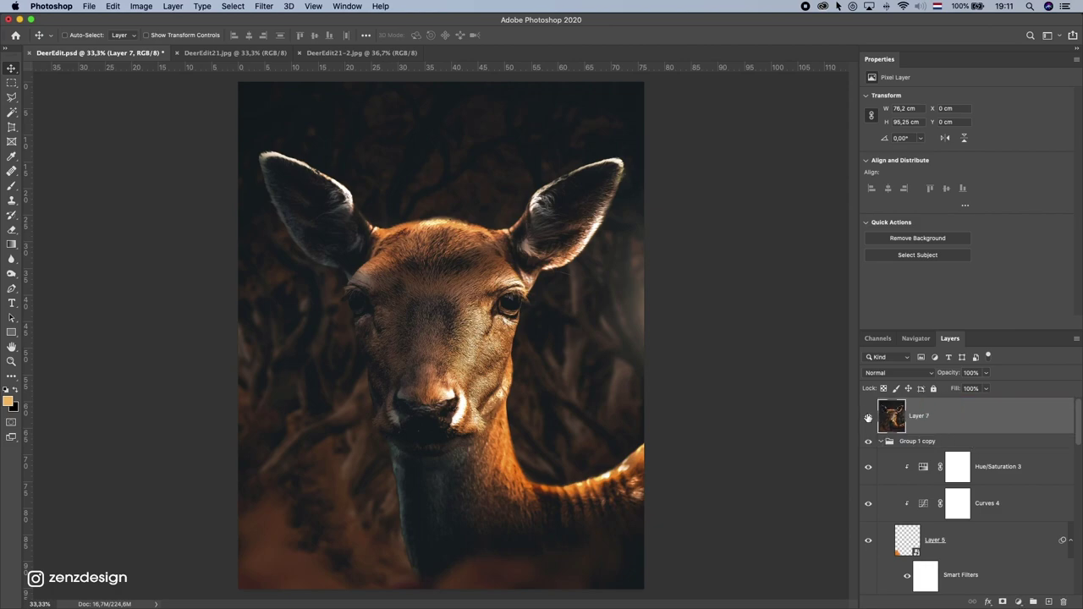
left_click(868, 416)
left_click(868, 416)
scroll(359, 356, "down", 3)
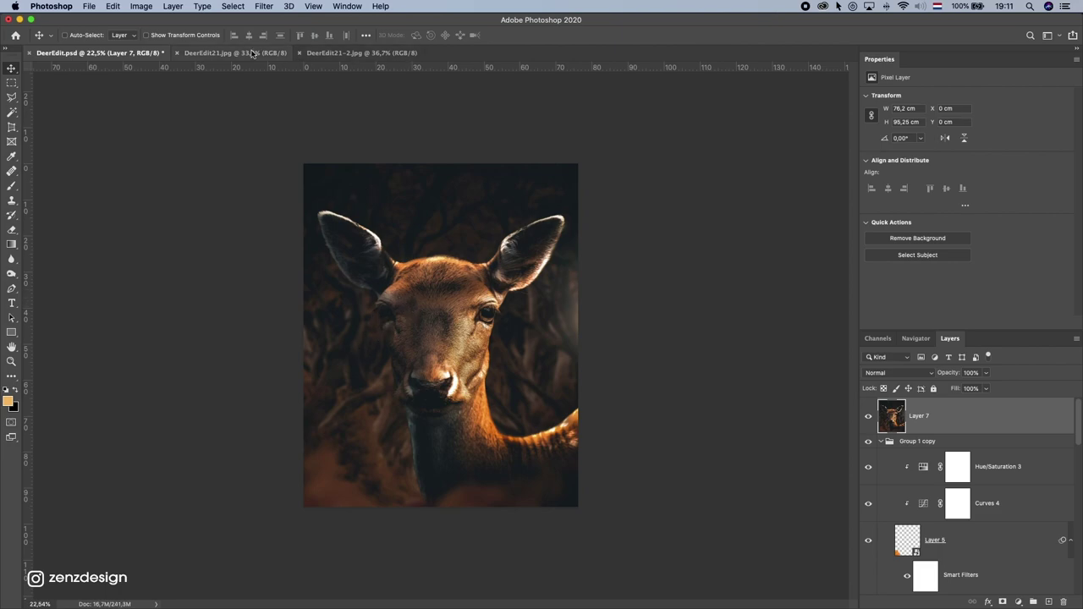
Step: Copy the whole DeerEdit21-2.jpg image into DeerEdit.psd as a new layer above Layer 7
left_click(262, 53)
left_click(298, 54)
left_click(157, 51)
key("super+v")
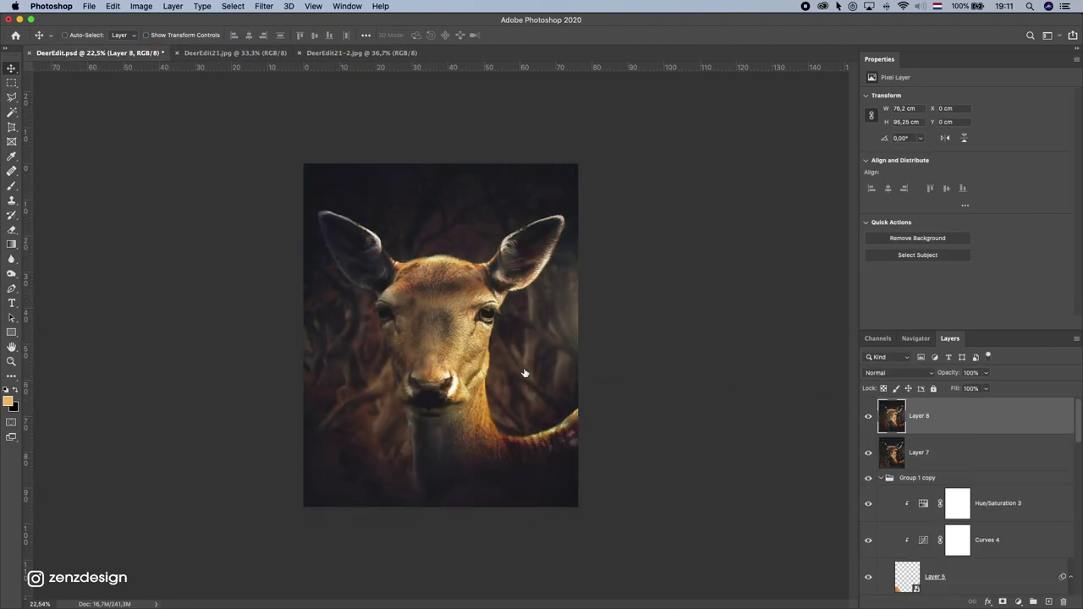
scroll(440, 408, "down", 6)
scroll(441, 408, "up", 6)
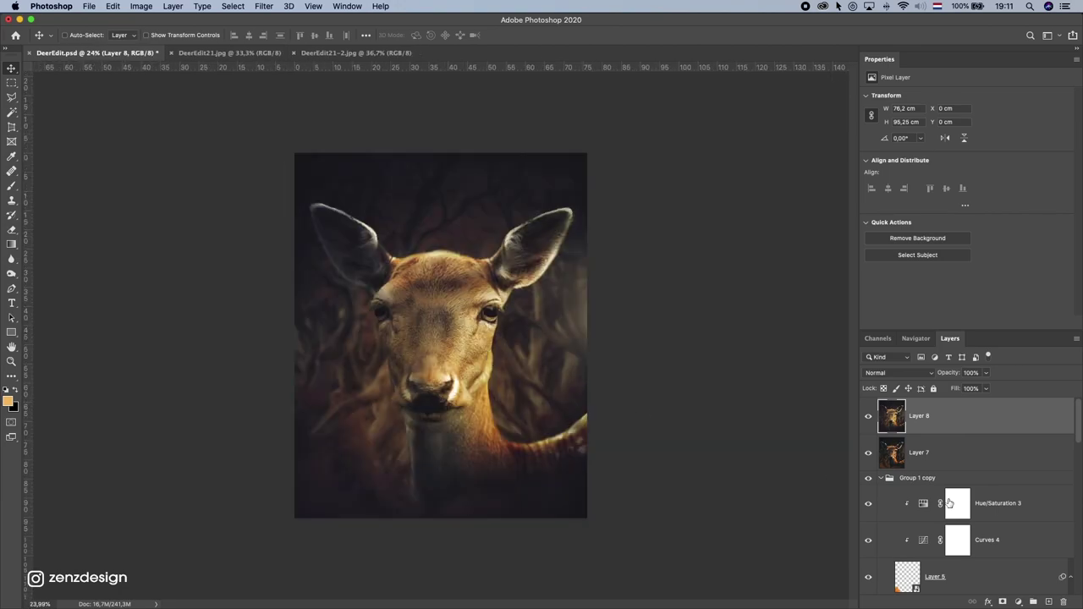
Step: Hide Layer 8 and lower the opacity of Layer 7 to 70%
left_click(867, 419)
left_click(927, 462)
left_click(987, 372)
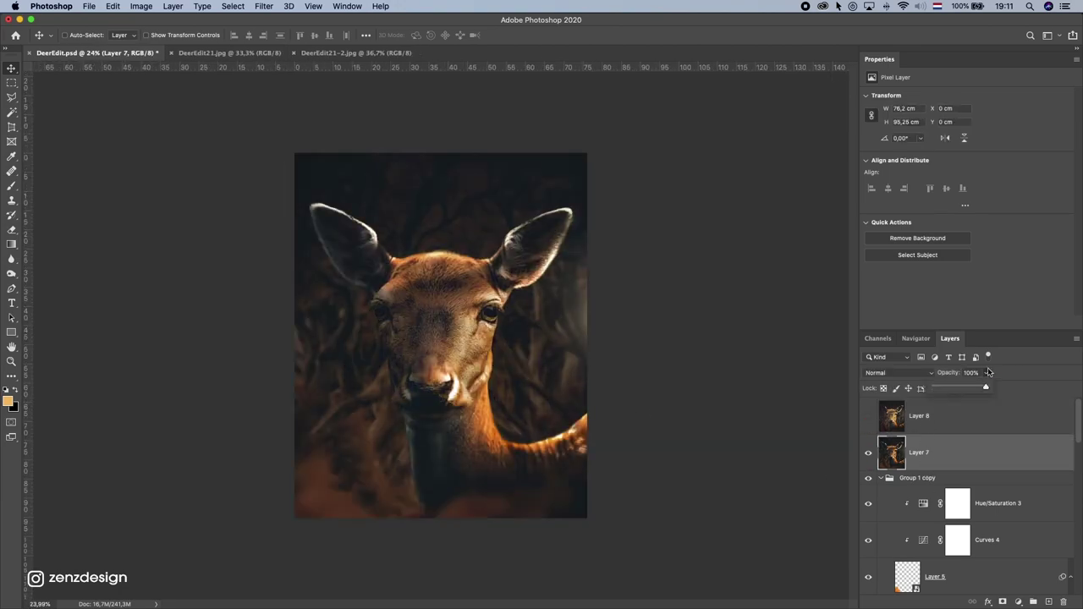
left_click_drag(961, 387, 958, 387)
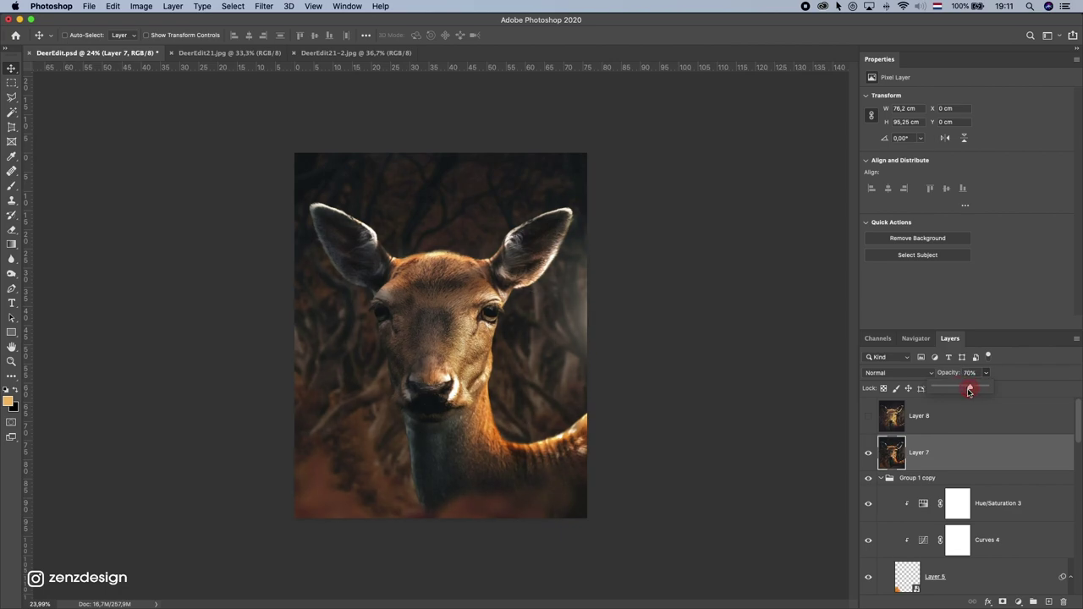
Step: Show Layer 8 again and reduce its opacity to 16%
left_click(930, 425)
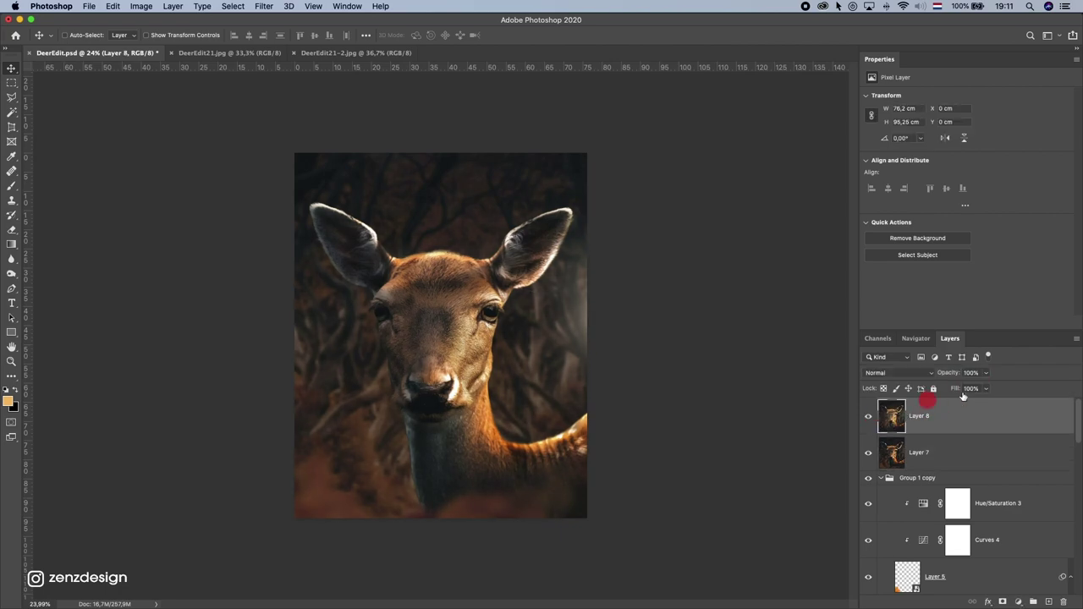
left_click_drag(957, 388, 943, 387)
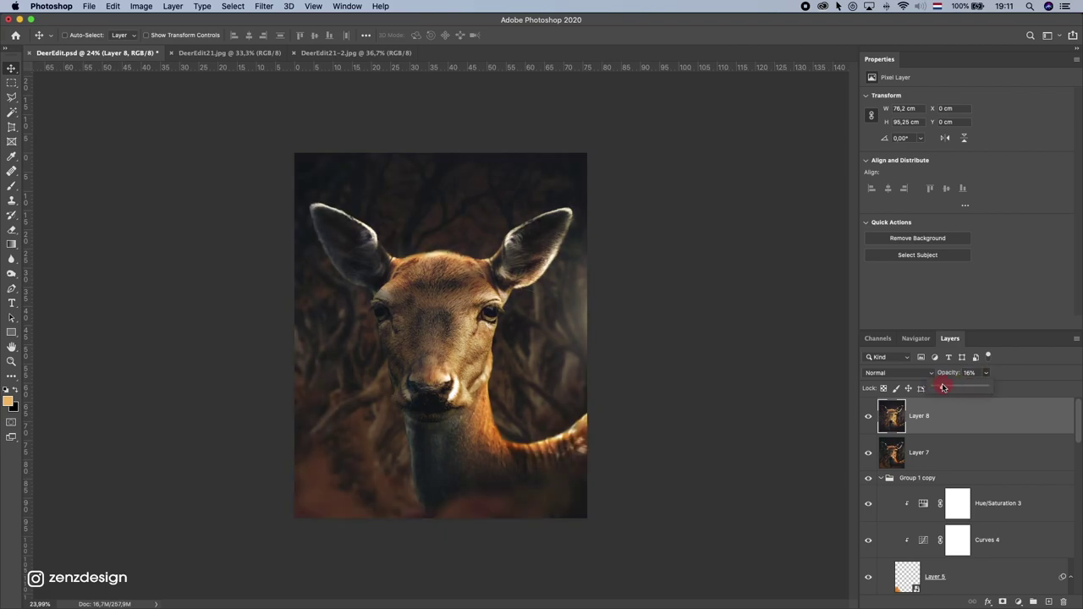
scroll(492, 347, "down", 5)
scroll(492, 347, "up", 6)
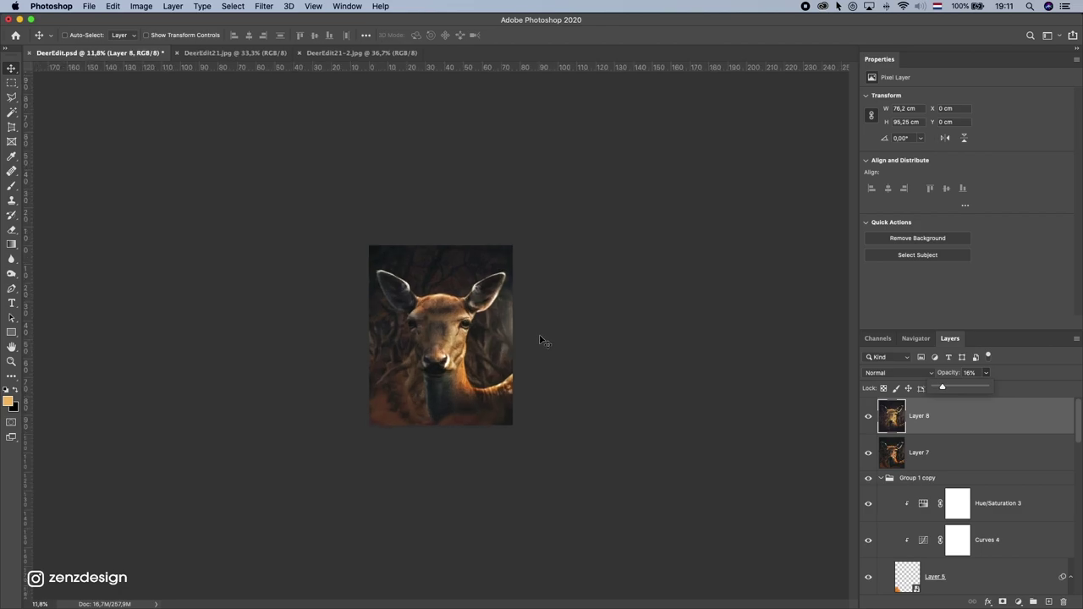
Step: Add a Curves adjustment above Layer 8, move its RGB white point to input 246 and pull the black point in slightly
left_click(1019, 601)
left_click(1007, 440)
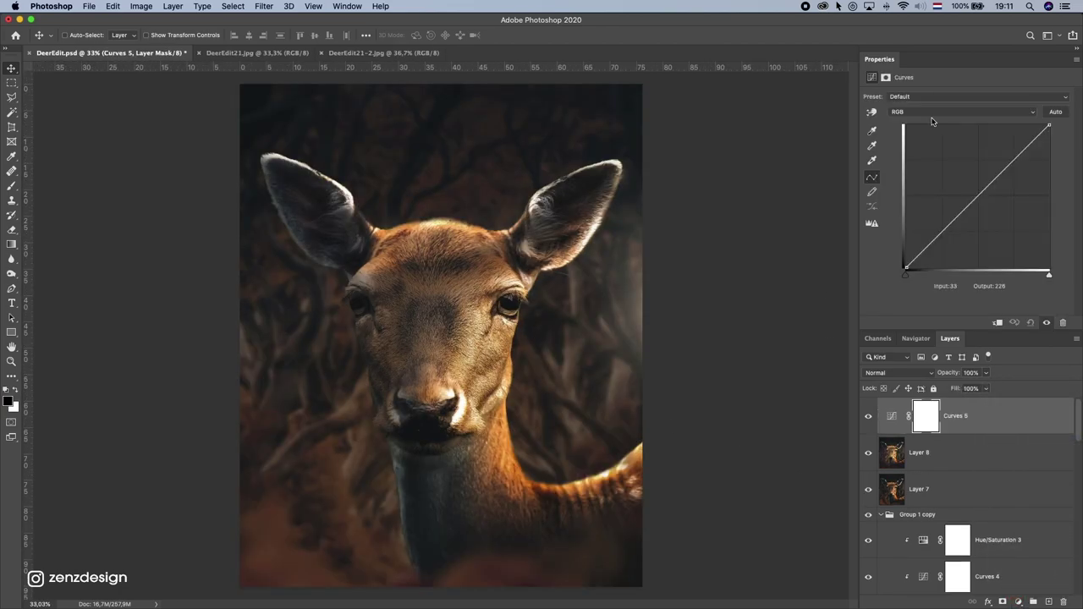
left_click(931, 115)
left_click(1040, 113)
left_click_drag(1049, 125, 1044, 123)
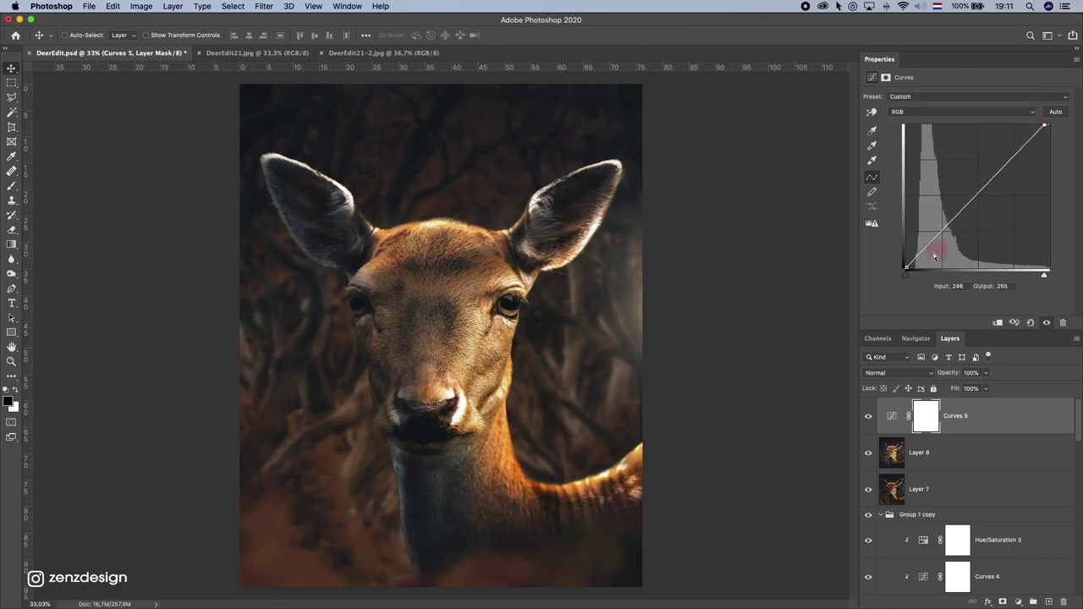
left_click_drag(906, 267, 908, 269)
scroll(437, 385, "down", 10)
scroll(438, 386, "up", 10)
scroll(484, 365, "down", 1)
Step: Shift the black points of the individual Curves channels to input 1 for Red, 2 for Green and 3 for Blue
left_click(932, 112)
left_click(932, 119)
mouse_move(907, 275)
left_mouse_down()
mouse_move(918, 275)
mouse_move(907, 275)
left_mouse_up()
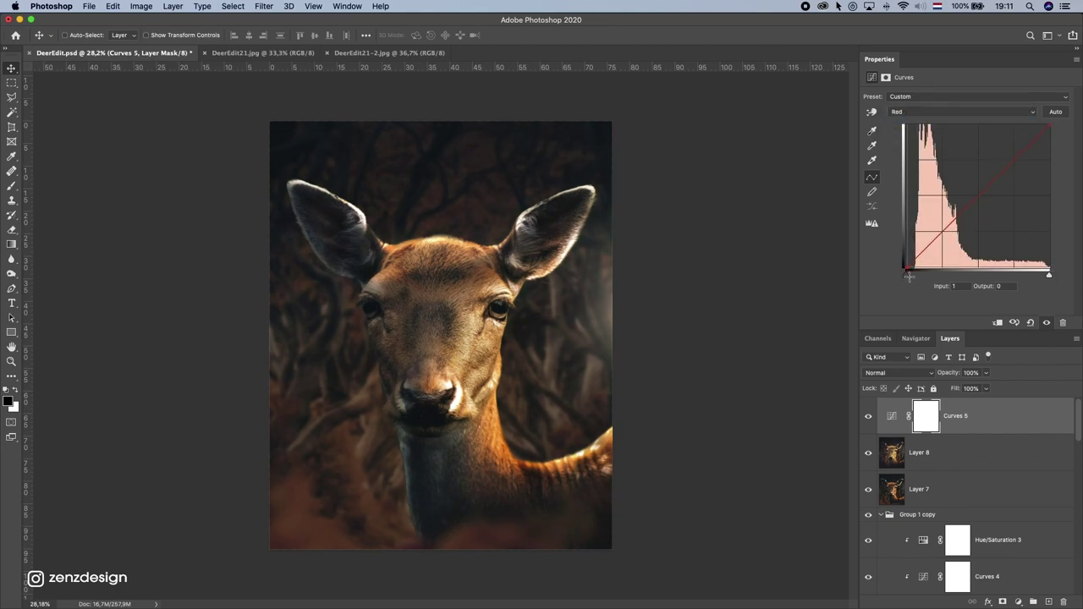
left_click(919, 112)
left_click(920, 123)
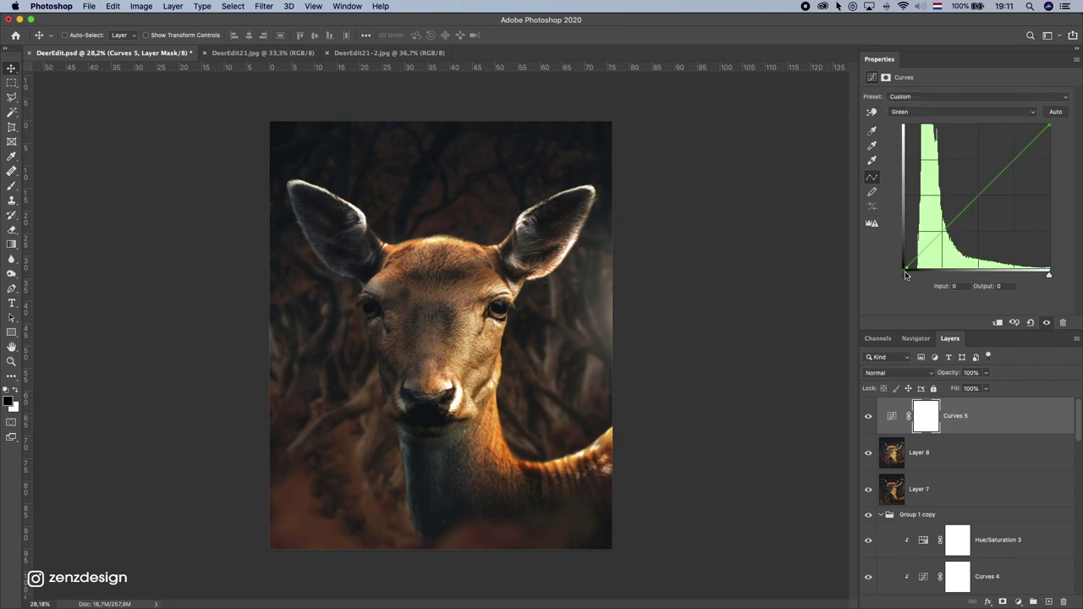
left_click_drag(906, 275, 907, 275)
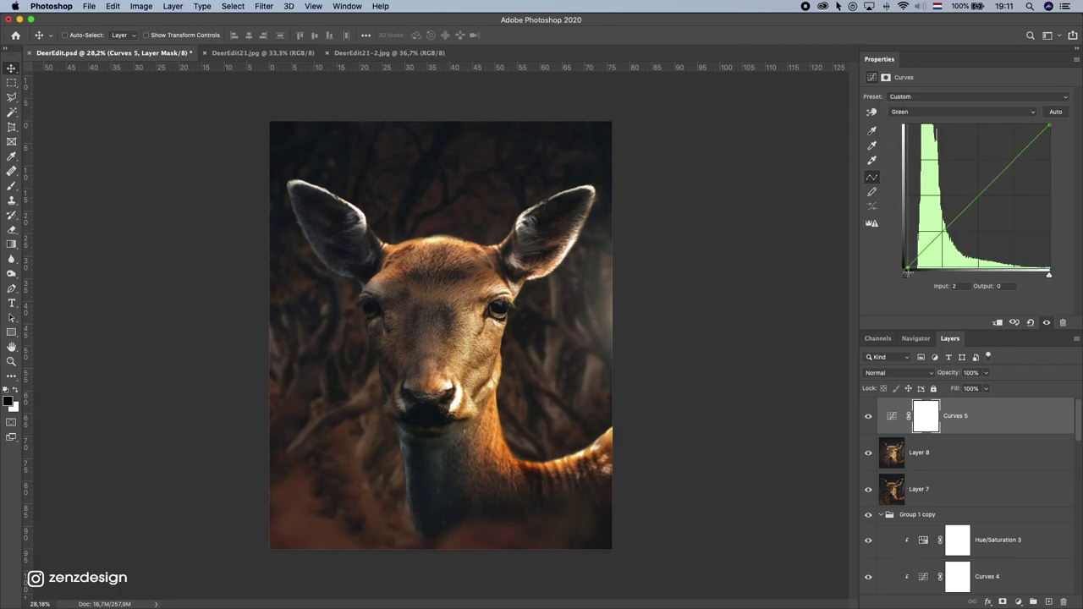
left_click(903, 115)
left_click(911, 122)
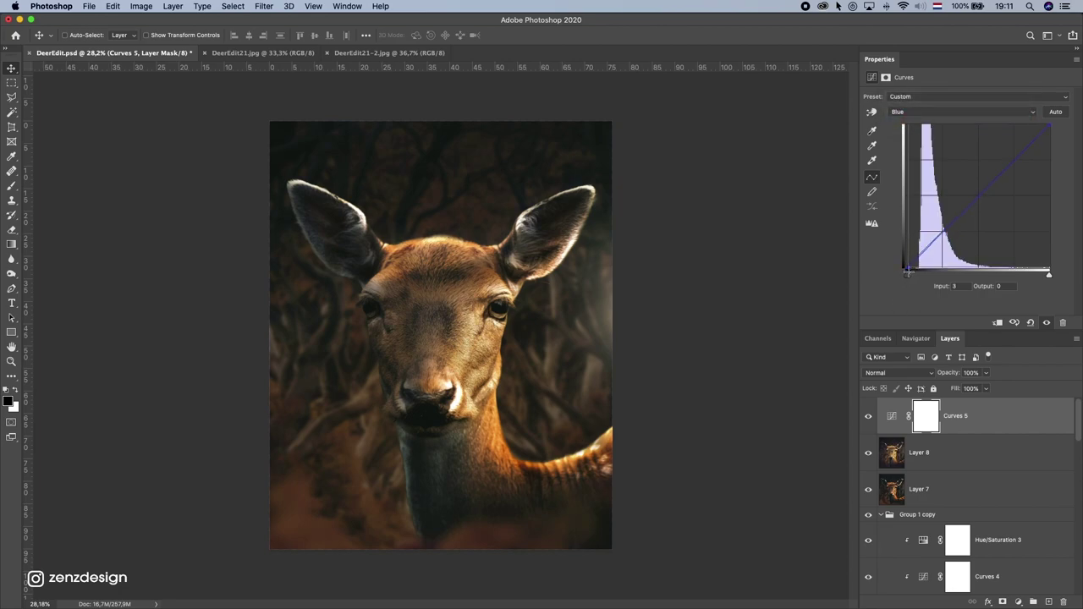
Step: Change the canvas surround color to Black and check the image against it at different magnifications
scroll(368, 366, "down", 5)
right_click(659, 280)
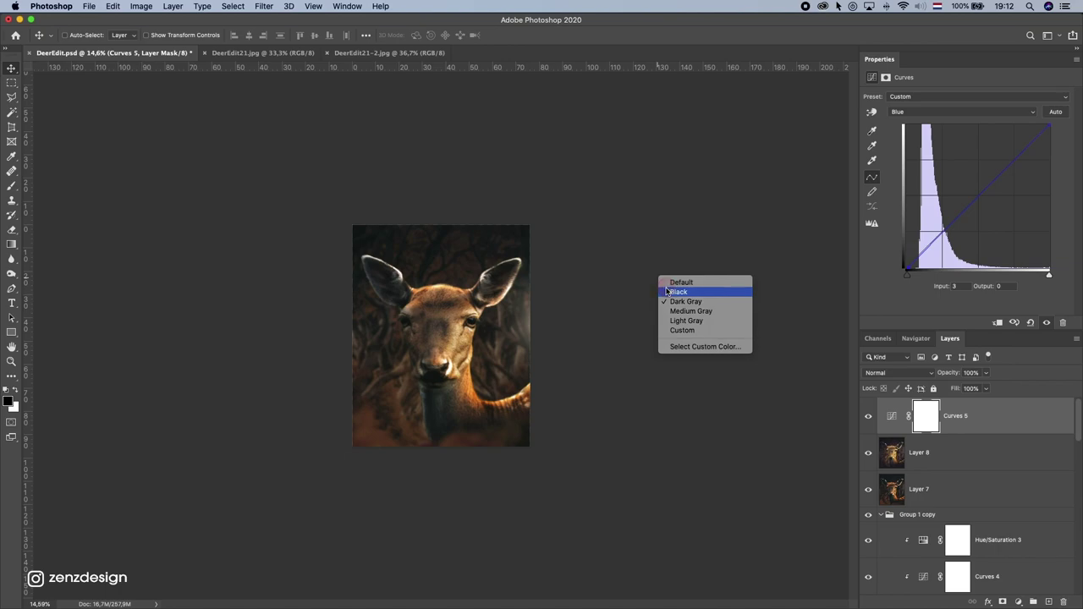
left_click(673, 291)
scroll(609, 302, "up", 4)
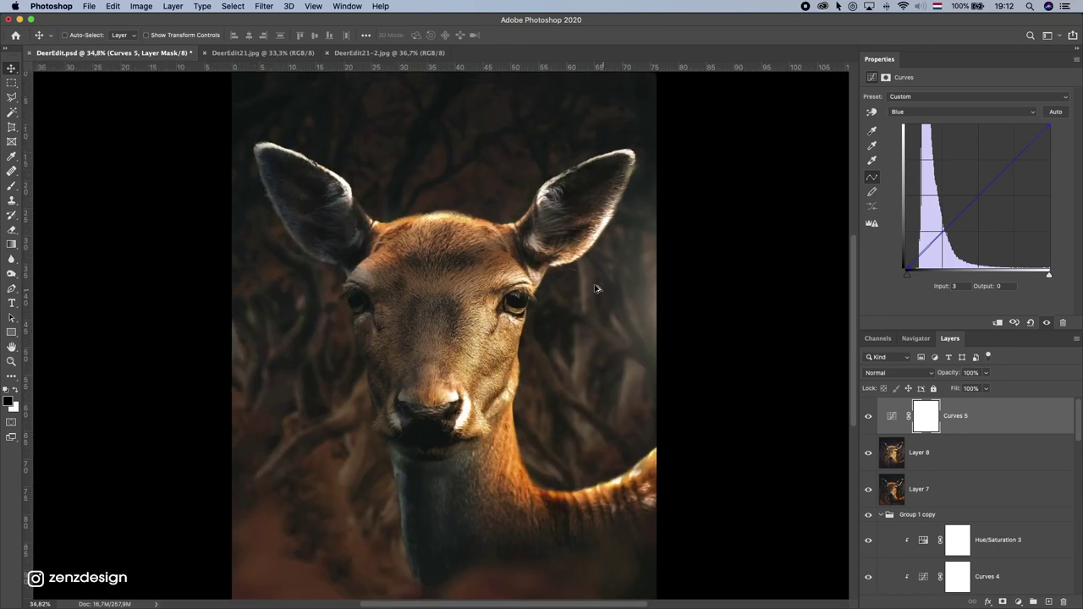
scroll(595, 285, "down", 4)
scroll(591, 255, "up", 3)
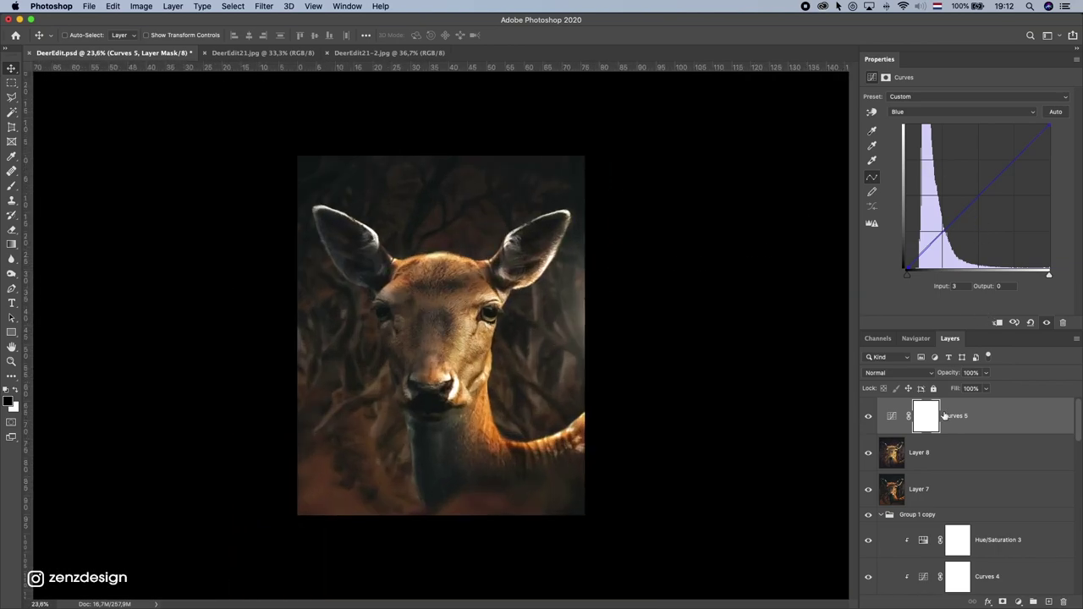
Step: Add a Color Balance adjustment above Curves 5, shifting its midtones toward blue and fine-tuning the cyan–red balance
left_click(1017, 600)
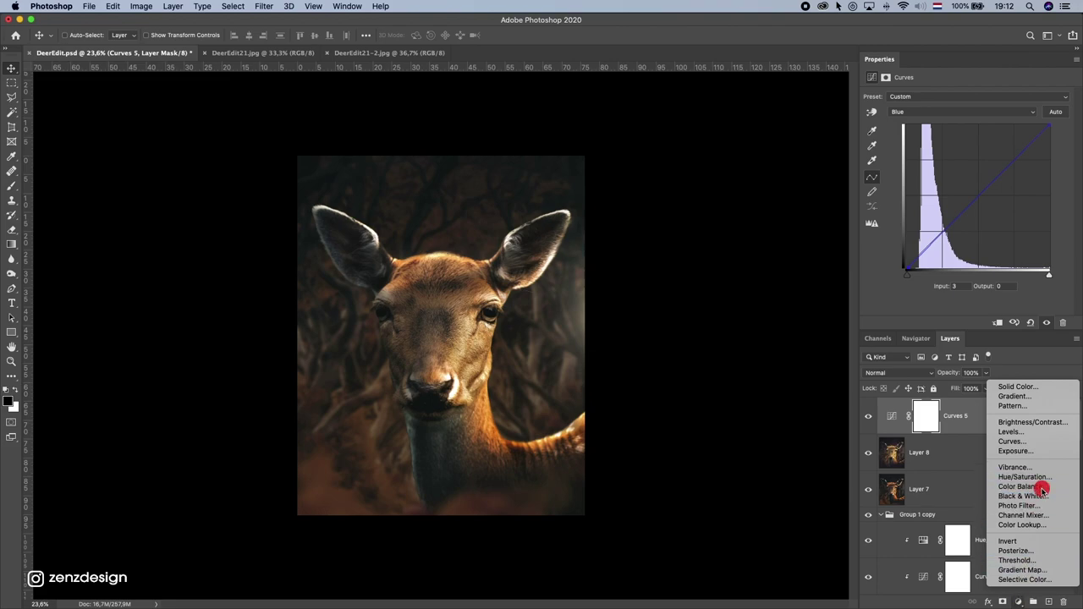
left_click(1019, 487)
left_click_drag(960, 160, 957, 160)
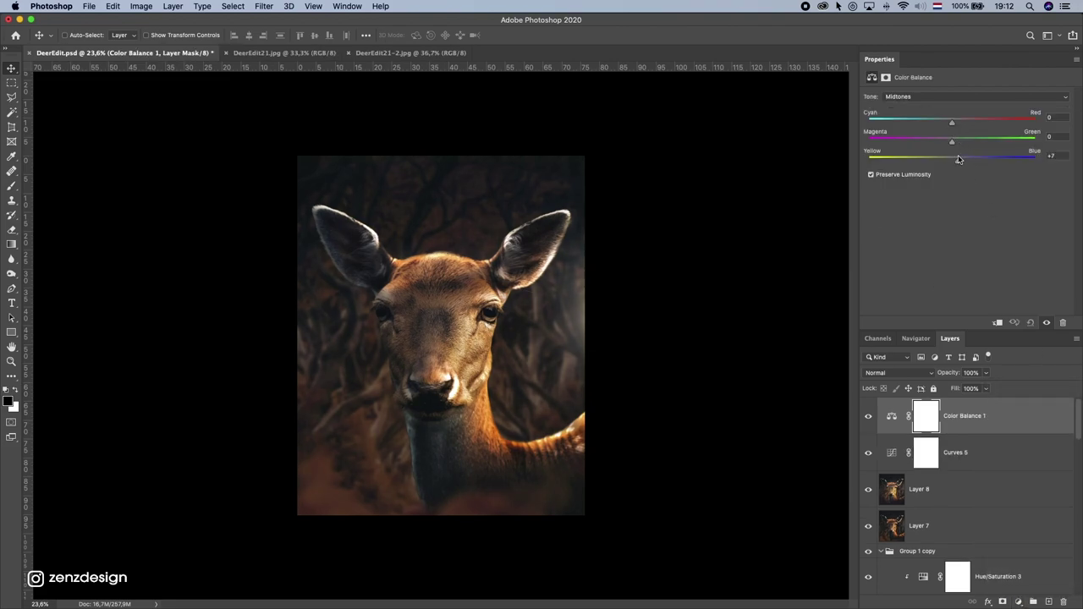
left_click_drag(951, 122, 946, 122)
left_click_drag(957, 121, 954, 121)
left_click_drag(957, 161, 960, 164)
Step: Set the canvas surround color back to Dark Gray and review the finished composite
scroll(511, 325, "down", 8)
scroll(511, 325, "up", 7)
right_click(674, 239)
left_click(702, 264)
scroll(582, 333, "up", 1)
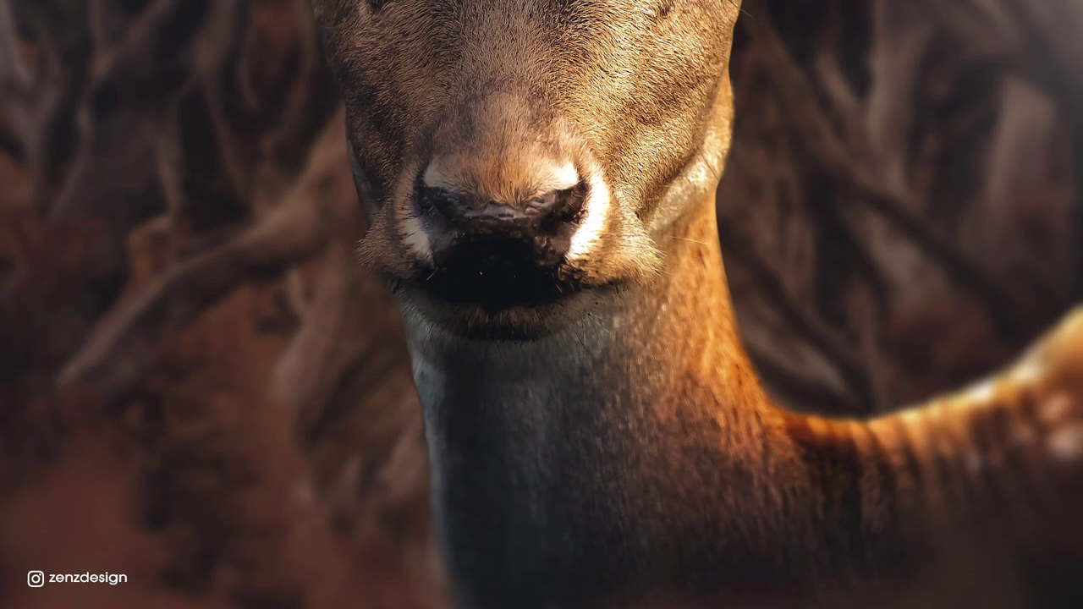